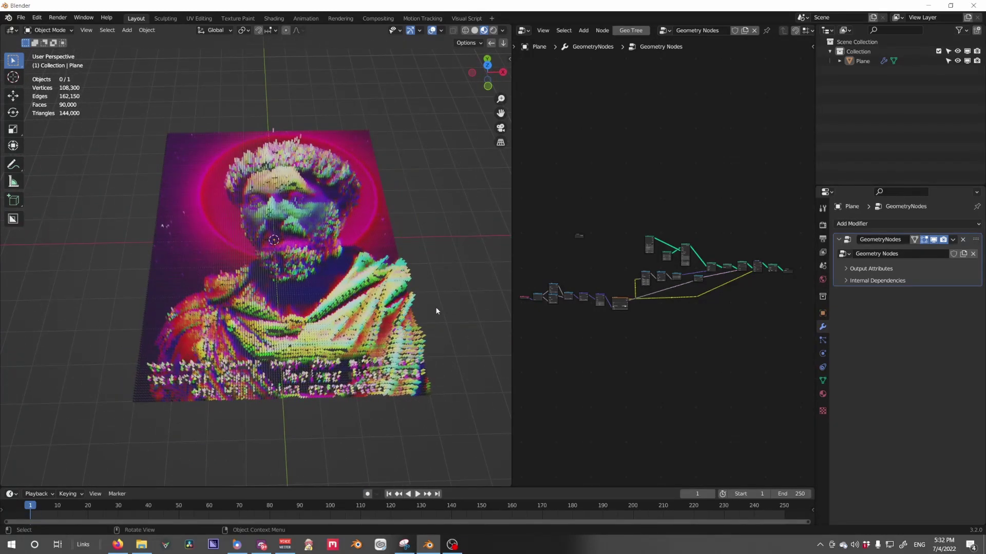
# Examine the finished Geometry Nodes tree and the extruded image relief it generates in the viewport
pyautogui.scroll(5, 723, 343)
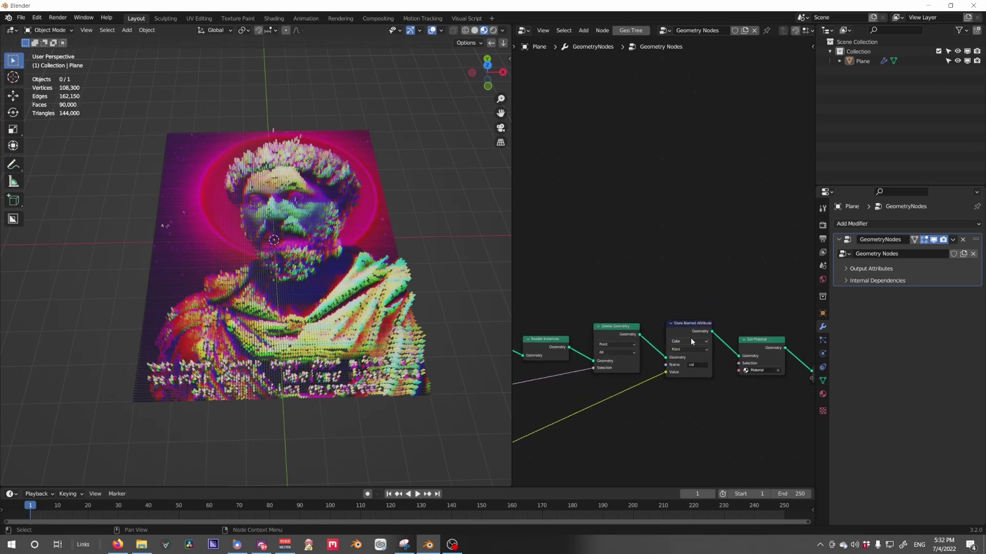
pyautogui.moveTo(691, 337); pyautogui.dragTo(688, 332)
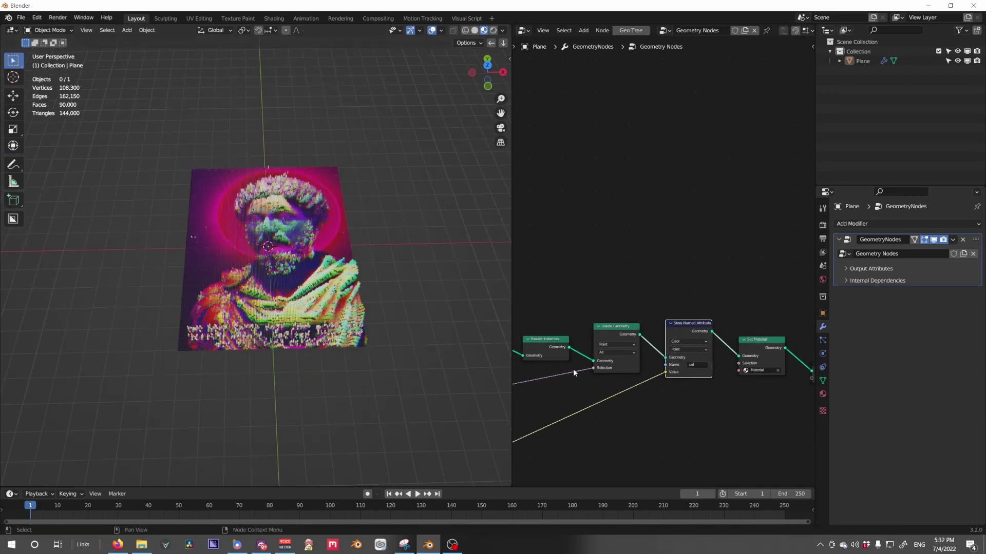
pyautogui.scroll(-4, 573, 368)
pyautogui.scroll(3, 367, 307)
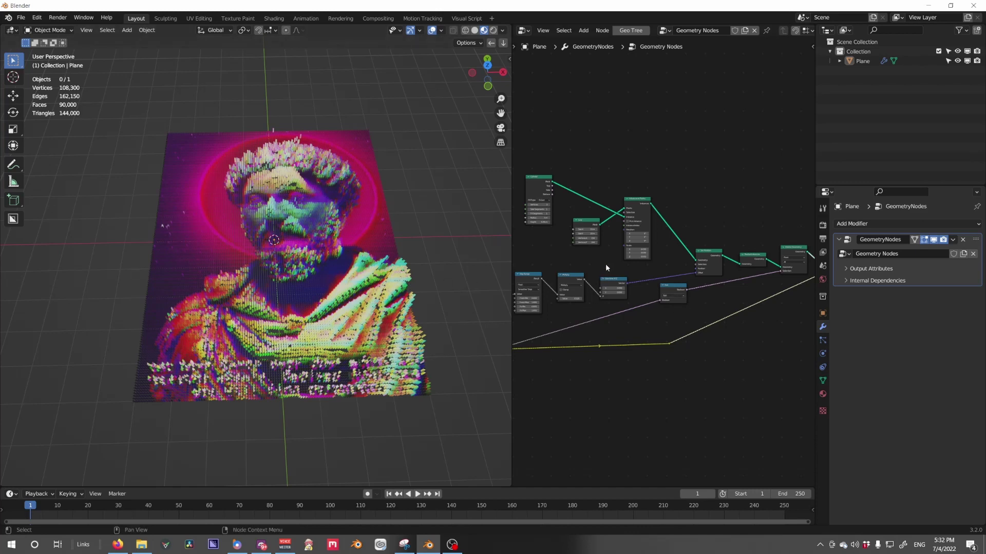
pyautogui.moveTo(604, 234); pyautogui.dragTo(644, 294, button='middle')
pyautogui.scroll(4, 644, 294)
pyautogui.moveTo(727, 329); pyautogui.dragTo(608, 331, button='middle')
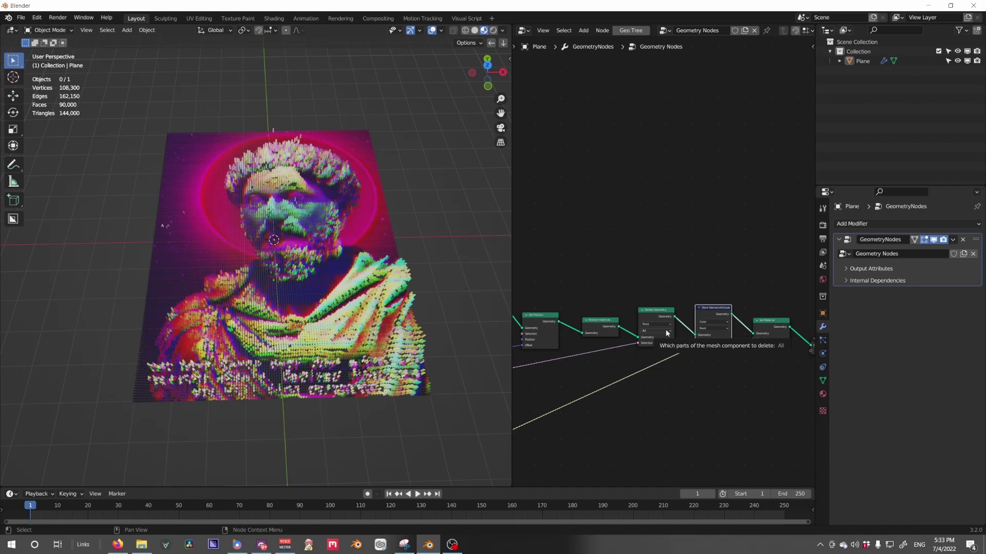
pyautogui.scroll(-3, 667, 327)
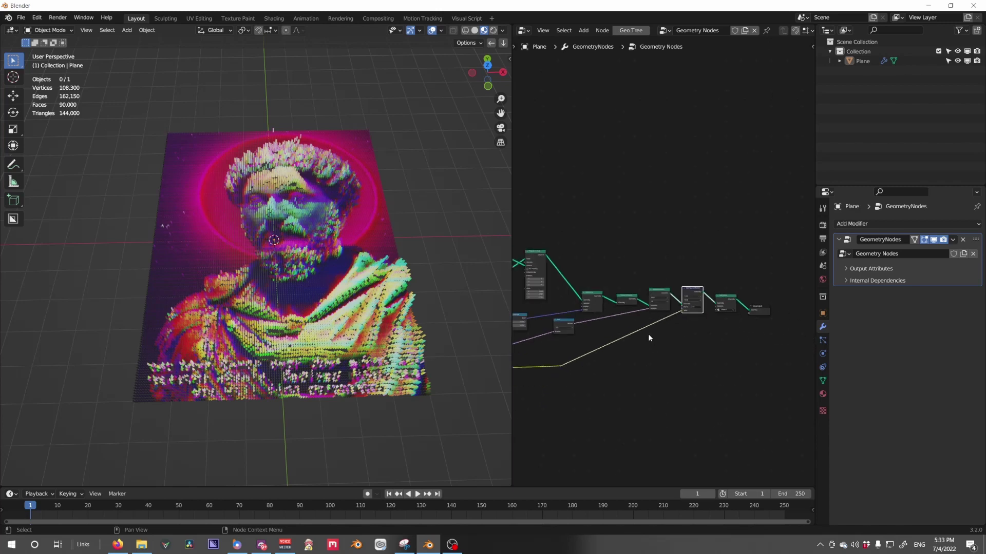
pyautogui.scroll(1, 678, 300)
pyautogui.scroll(2, 672, 308)
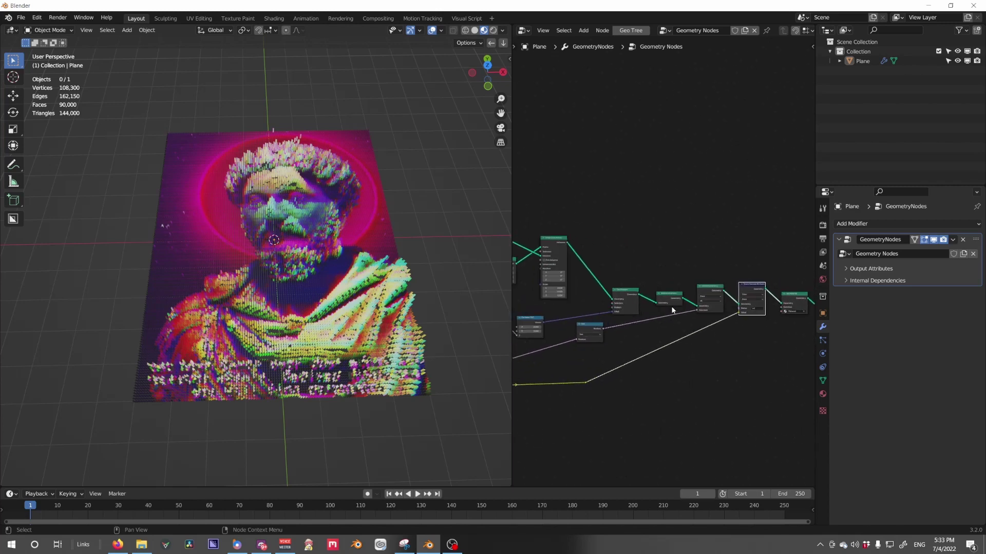
pyautogui.moveTo(632, 291); pyautogui.dragTo(704, 300, button='middle')
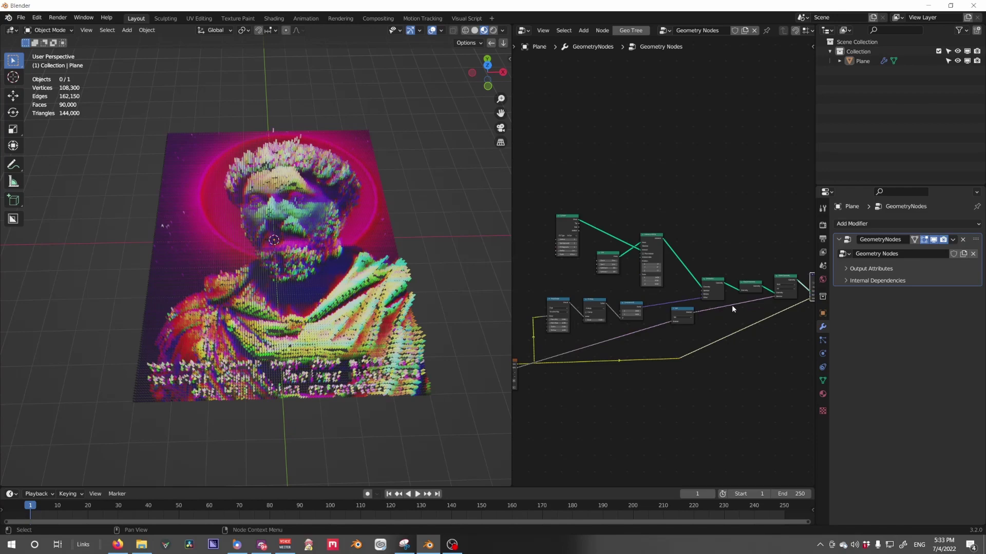
pyautogui.scroll(4, 288, 247)
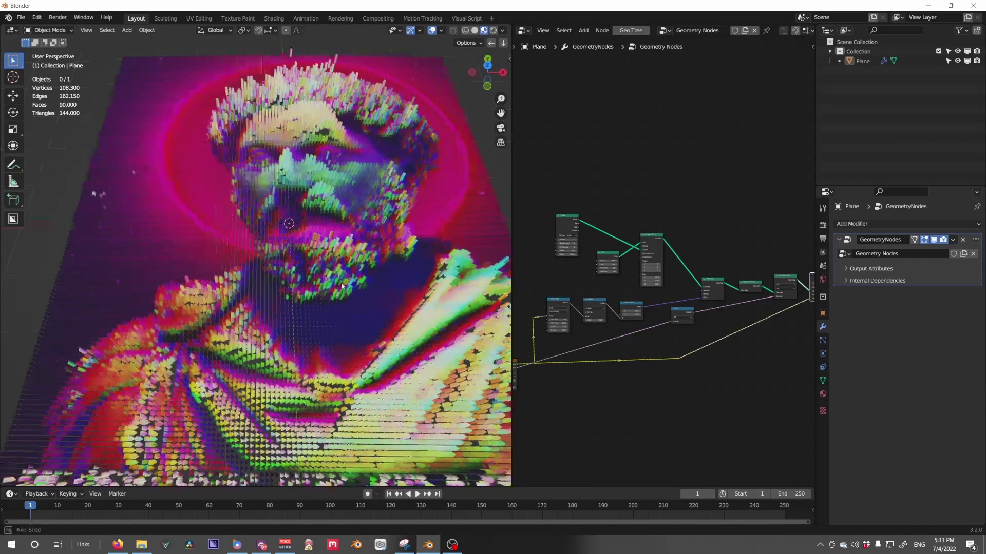
pyautogui.moveTo(287, 246); pyautogui.dragTo(367, 277, button='middle')
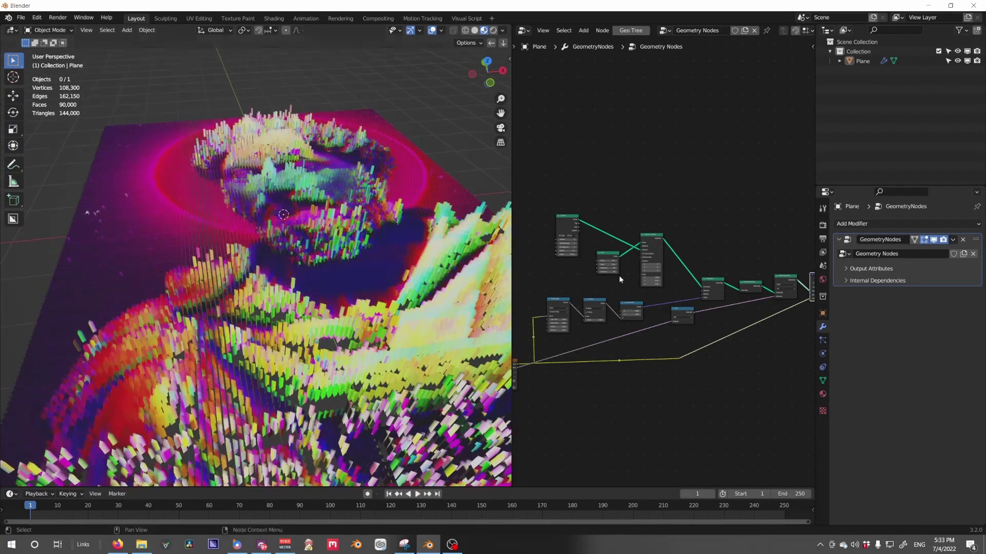
# Preview the outputs of the Set Position, Delete Geometry and Set Material nodes in turn
pyautogui.keyDown('ctrl'); pyautogui.keyDown('shift'); pyautogui.click(710, 286); pyautogui.keyUp('shift'); pyautogui.keyUp('ctrl')
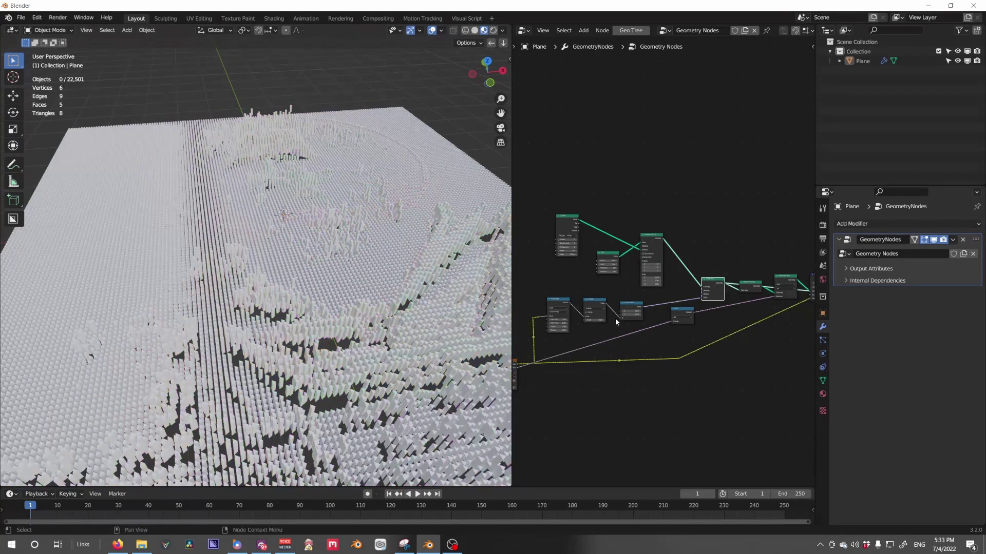
pyautogui.moveTo(754, 290); pyautogui.dragTo(662, 306, button='middle')
pyautogui.keyDown('ctrl'); pyautogui.keyDown('shift'); pyautogui.click(695, 294); pyautogui.keyUp('shift'); pyautogui.keyUp('ctrl')
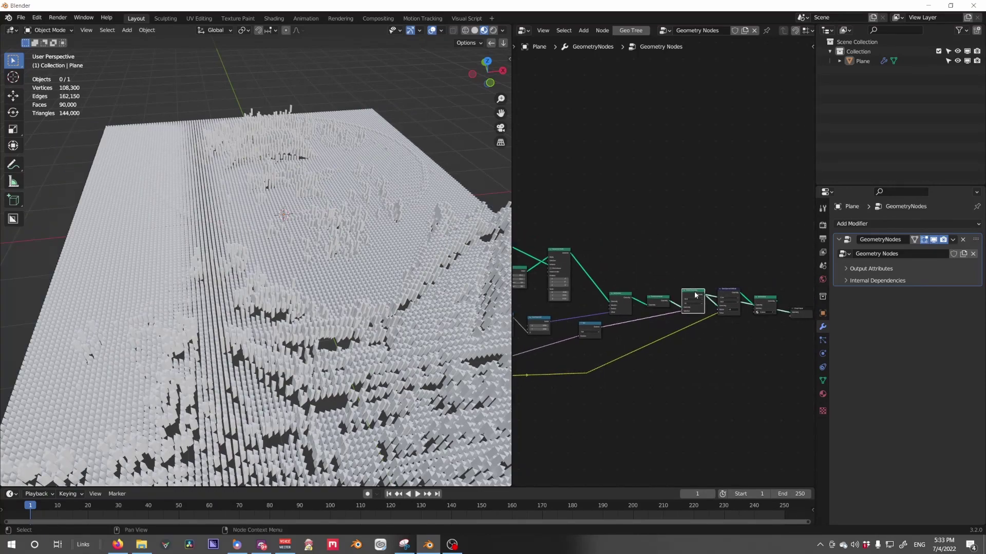
pyautogui.keyDown('ctrl'); pyautogui.keyDown('shift'); pyautogui.click(771, 304); pyautogui.keyUp('shift'); pyautogui.keyUp('ctrl')
# Mute and restore the Instance on Points and Set Position nodes in turn to compare their effect on the relief
pyautogui.keyDown('ctrl'); pyautogui.keyDown('shift'); pyautogui.click(560, 295); pyautogui.keyUp('shift'); pyautogui.keyUp('ctrl')
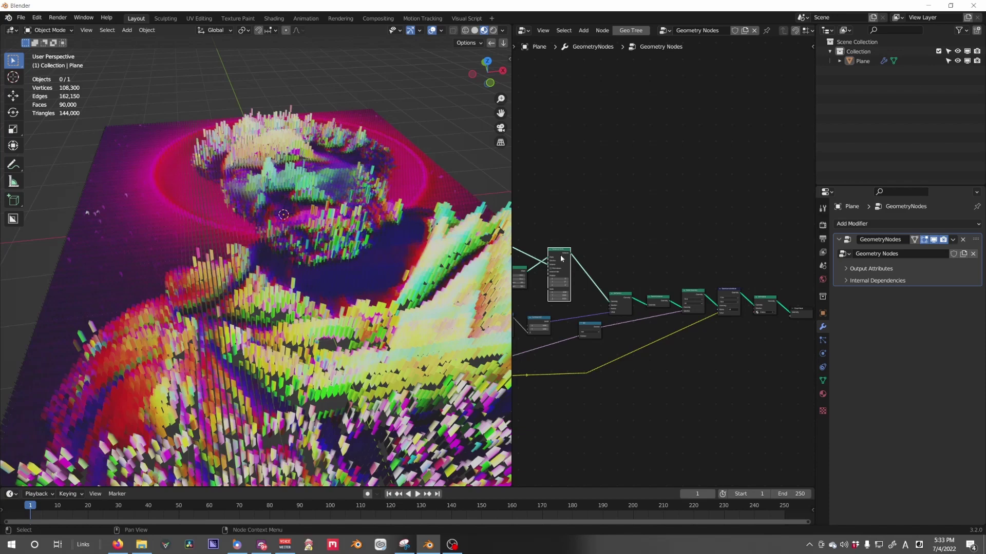
pyautogui.keyDown('ctrl'); pyautogui.keyDown('shift'); pyautogui.click(627, 300); pyautogui.keyUp('shift'); pyautogui.keyUp('ctrl')
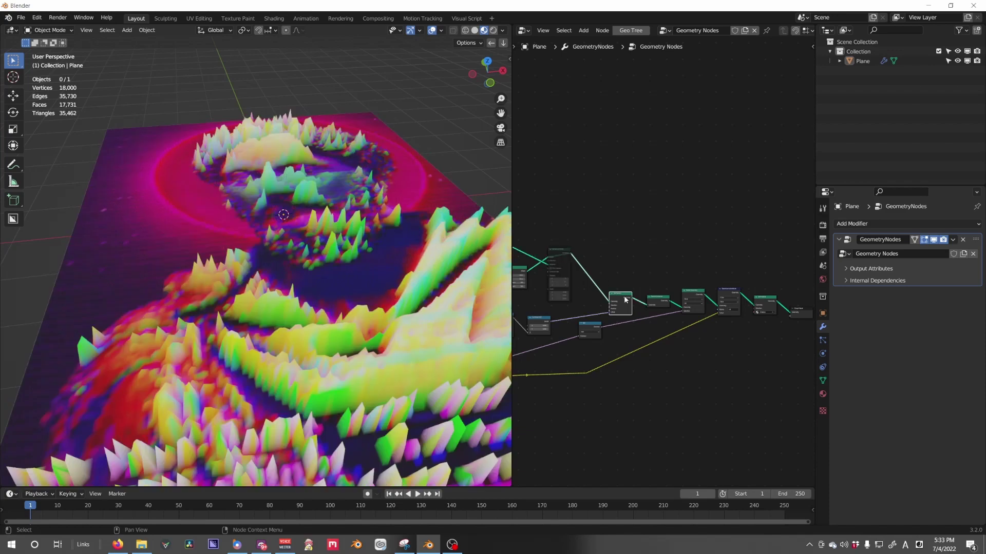
pyautogui.moveTo(366, 339); pyautogui.dragTo(372, 278, button='middle')
pyautogui.keyDown('ctrl'); pyautogui.keyDown('shift'); pyautogui.click(562, 252); pyautogui.keyUp('shift'); pyautogui.keyUp('ctrl')
pyautogui.keyDown('ctrl'); pyautogui.keyDown('shift'); pyautogui.click(624, 295); pyautogui.keyUp('shift'); pyautogui.keyUp('ctrl')
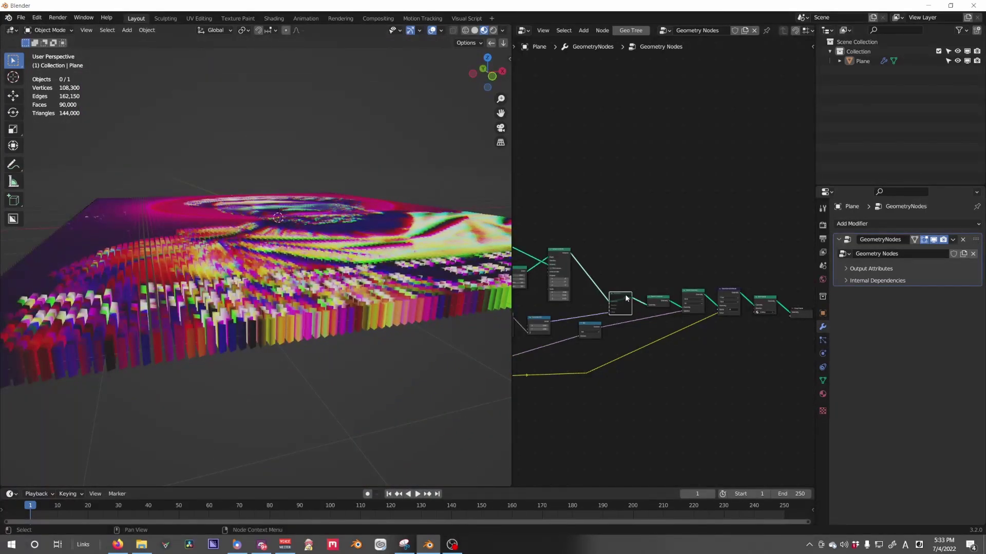
pyautogui.moveTo(702, 321); pyautogui.dragTo(619, 340, button='middle')
pyautogui.moveTo(357, 265); pyautogui.dragTo(377, 293, button='middle')
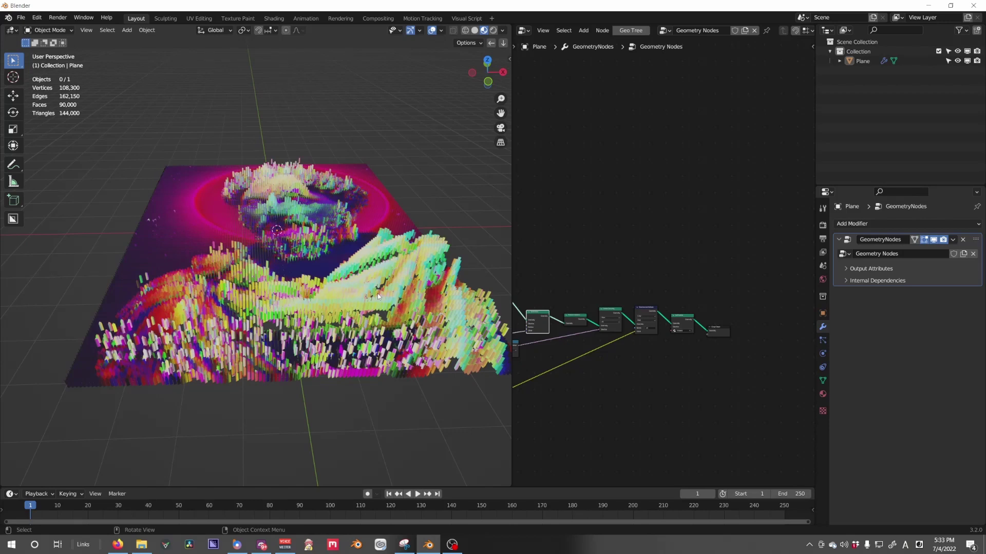
pyautogui.scroll(-5, 576, 316)
pyautogui.moveTo(576, 317); pyautogui.dragTo(689, 311, button='middle')
pyautogui.scroll(-1, 679, 308)
pyautogui.scroll(-1, 689, 311)
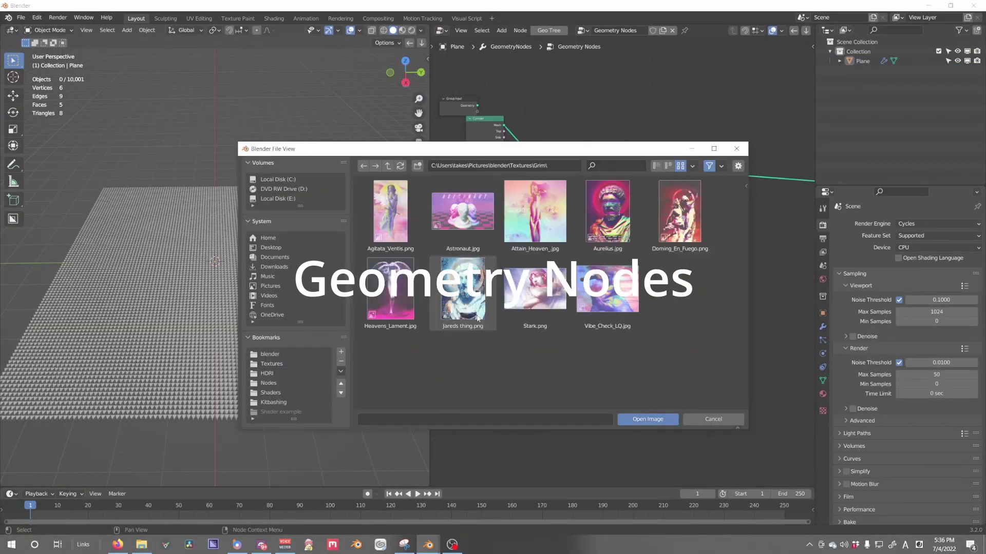
pyautogui.moveTo(565, 306); pyautogui.dragTo(695, 184)
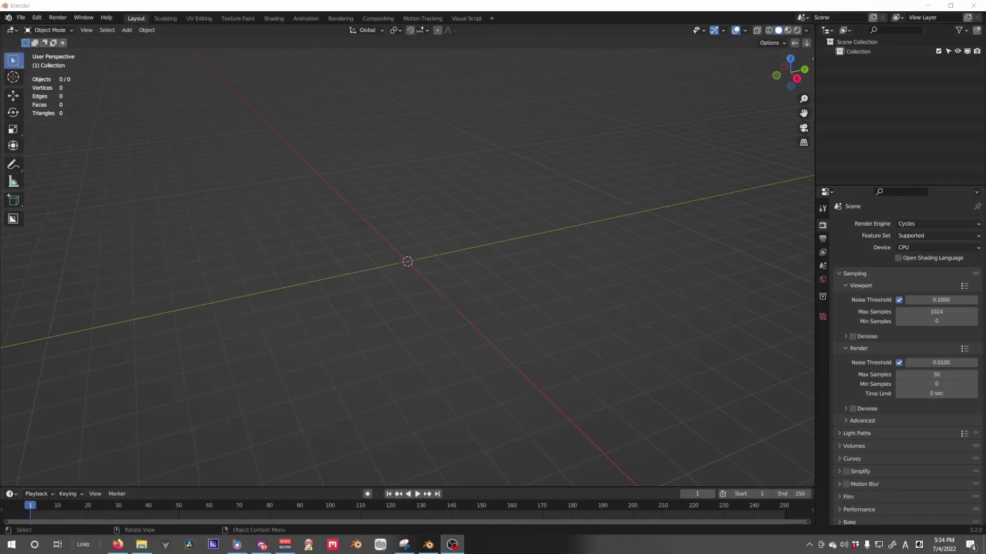
pyautogui.moveTo(546, 269); pyautogui.dragTo(545, 278, button='middle')
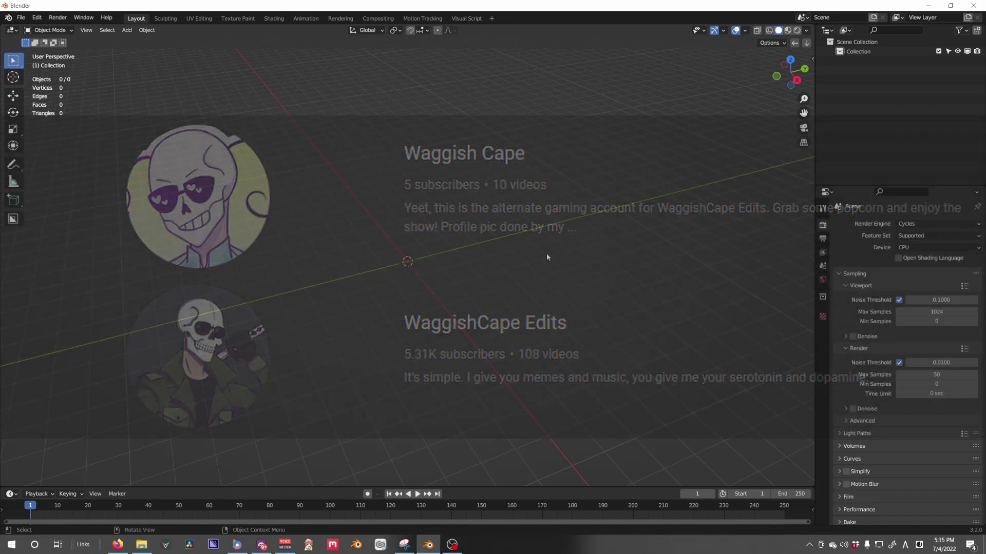
# Add a plane mesh to the empty scene
pyautogui.moveTo(475, 268); pyautogui.dragTo(494, 267, button='middle')
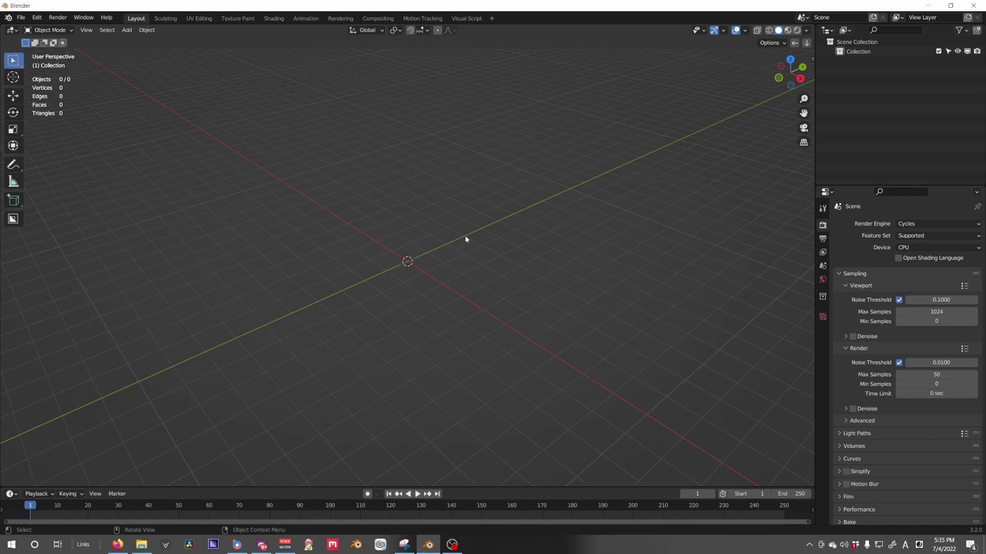
pyautogui.hotkey('shift', 'a')
pyautogui.moveTo(582, 194)
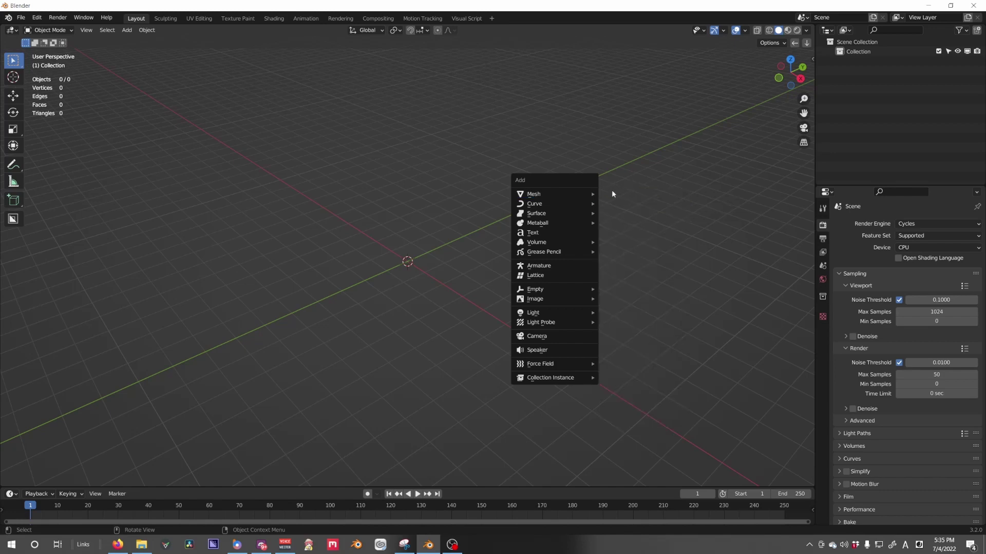
pyautogui.click(635, 195)
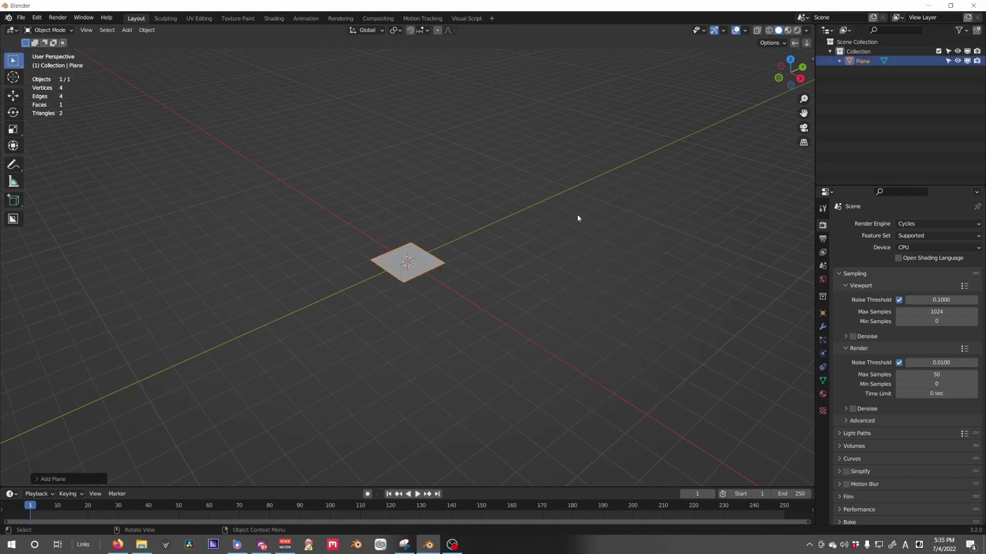
pyautogui.moveTo(644, 190); pyautogui.dragTo(602, 193, button='middle')
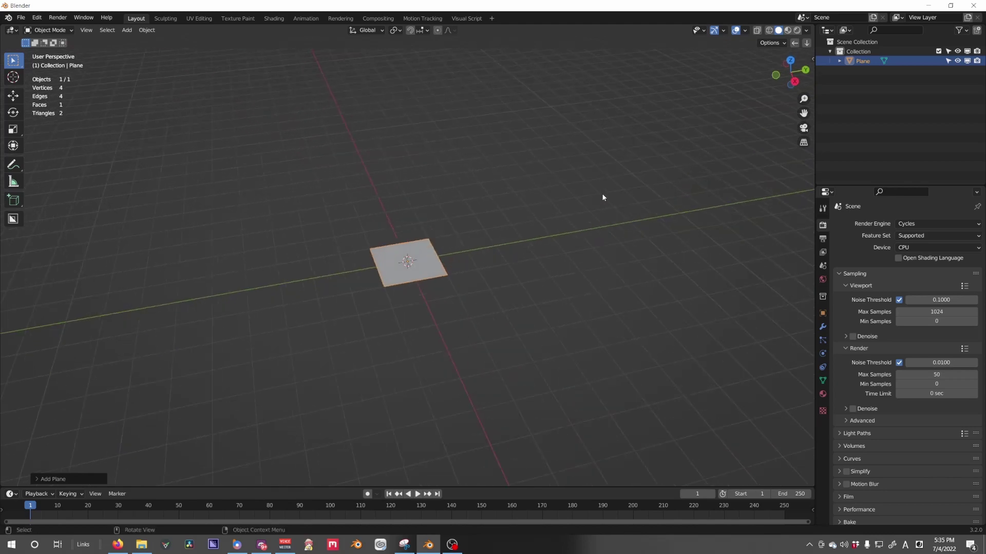
# Split the 3D viewport into two areas and make the new area a Geometry Node Editor
pyautogui.moveTo(810, 27); pyautogui.dragTo(518, 57)
pyautogui.click(516, 30)
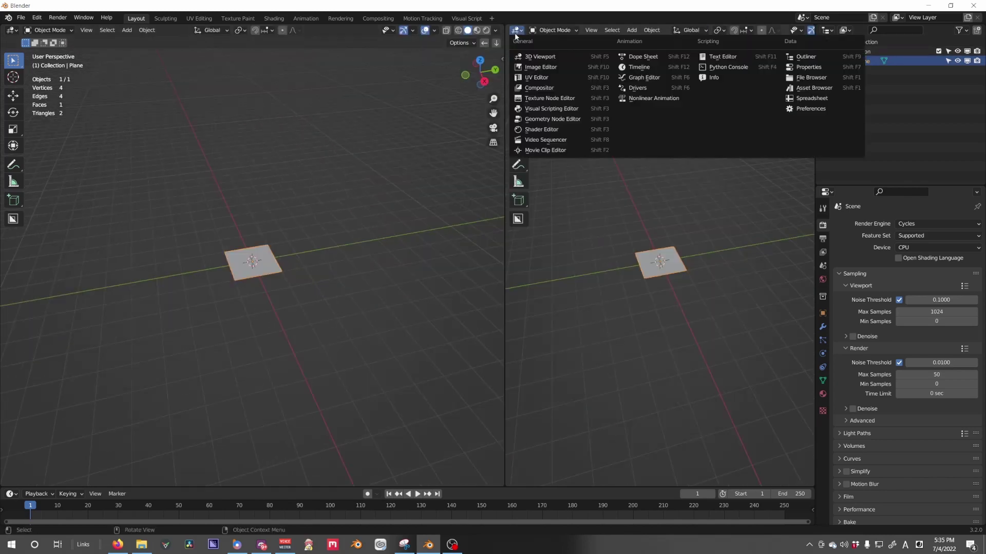
pyautogui.click(562, 120)
pyautogui.press('n')
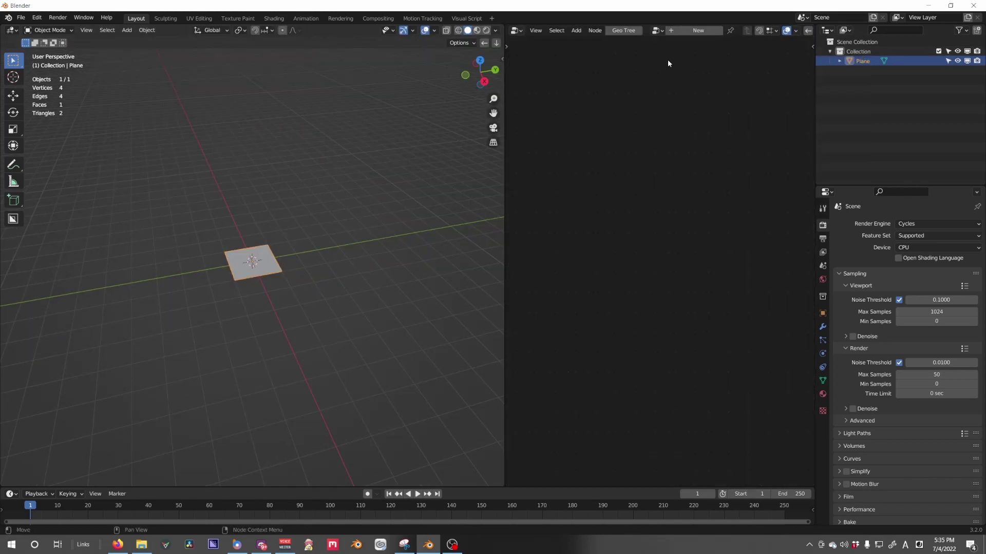
# Create a new geometry node tree for the plane and widen the node editor area
pyautogui.click(697, 30)
pyautogui.moveTo(643, 208); pyautogui.dragTo(693, 193, button='middle')
pyautogui.scroll(4, 693, 205)
pyautogui.moveTo(685, 249); pyautogui.dragTo(712, 213, button='middle')
pyautogui.scroll(2, 711, 213)
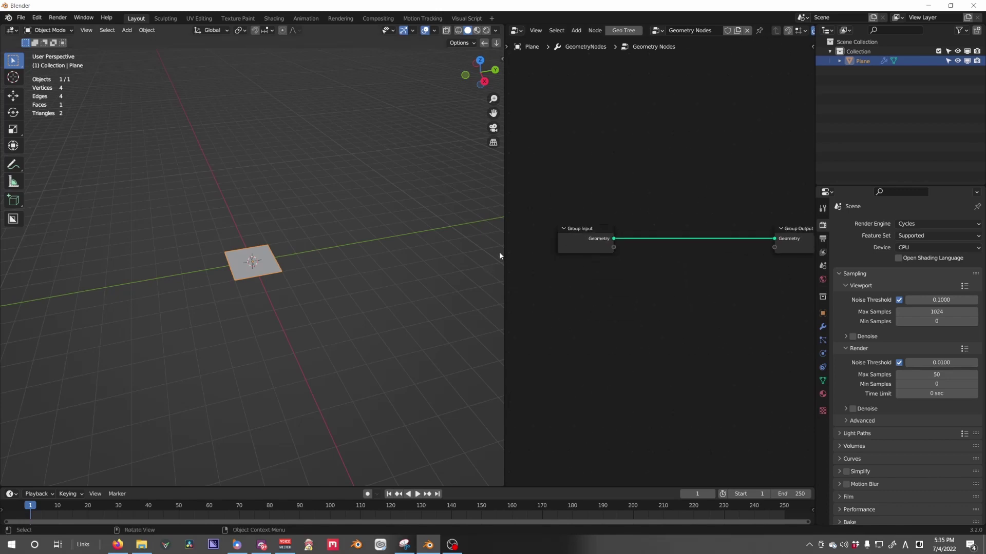
pyautogui.moveTo(505, 255); pyautogui.dragTo(430, 254)
# Cut the link from Group Input to Group Output and connect a new Grid node to Group Output instead
pyautogui.keyDown('ctrl'); pyautogui.moveTo(660, 176); pyautogui.dragTo(660, 248, button='right'); pyautogui.keyUp('ctrl')
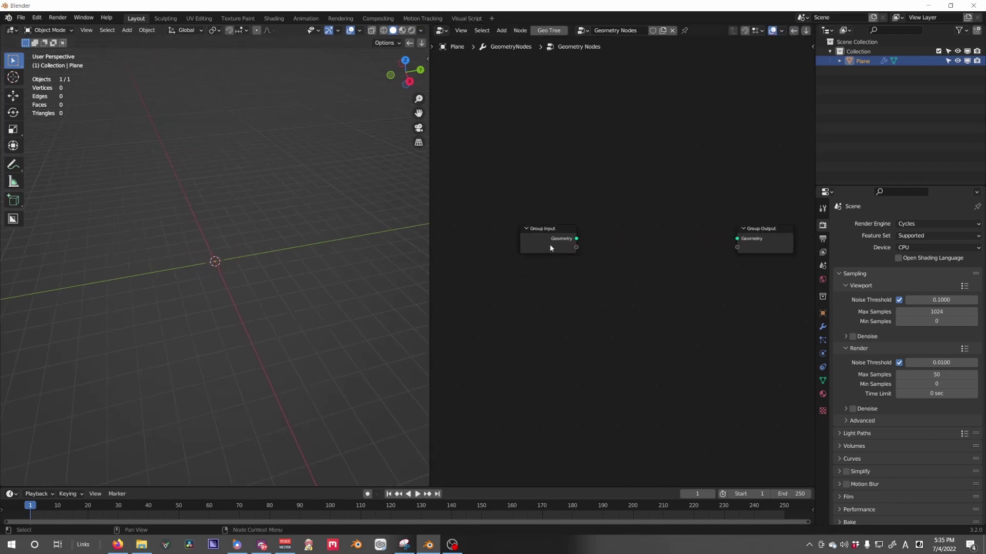
pyautogui.moveTo(549, 244); pyautogui.dragTo(504, 151)
pyautogui.hotkey('shift', 'a')
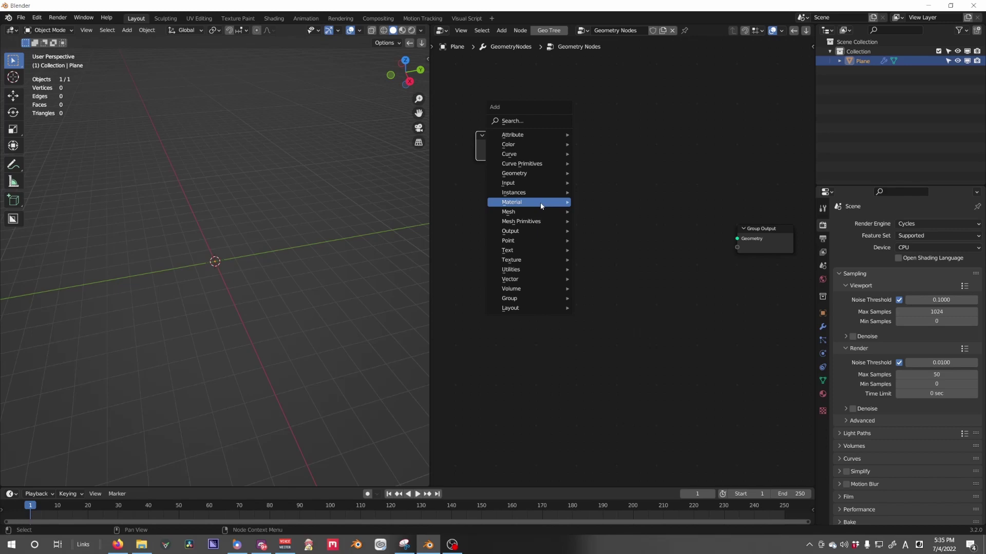
pyautogui.moveTo(534, 221)
pyautogui.click(610, 249)
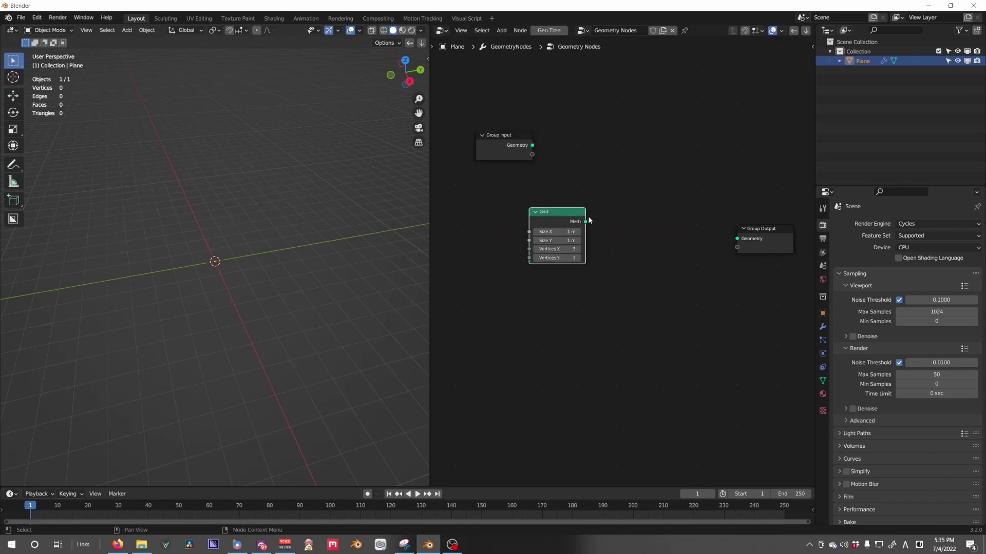
pyautogui.click(566, 221)
pyautogui.moveTo(565, 221); pyautogui.dragTo(737, 239)
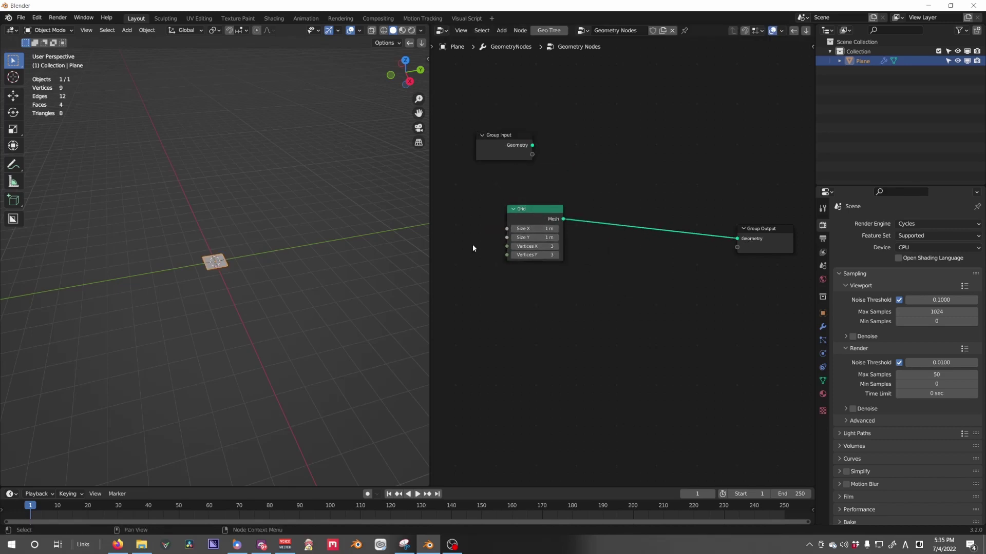
# Set the Grid node's X and Y sizes to 10 m and its X and Y vertices to 100
pyautogui.scroll(1, 522, 228)
pyautogui.click(522, 228)
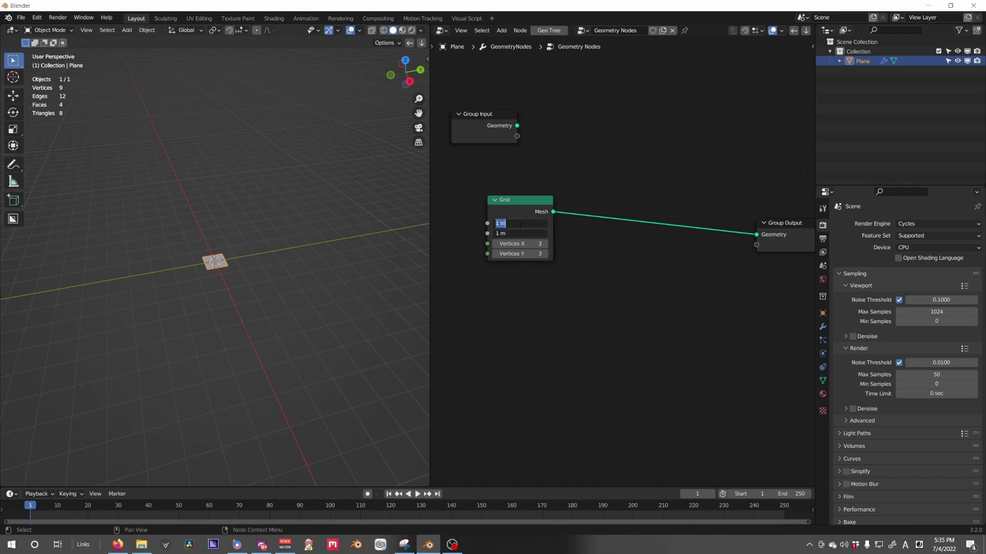
pyautogui.write('10')
pyautogui.press('Return')
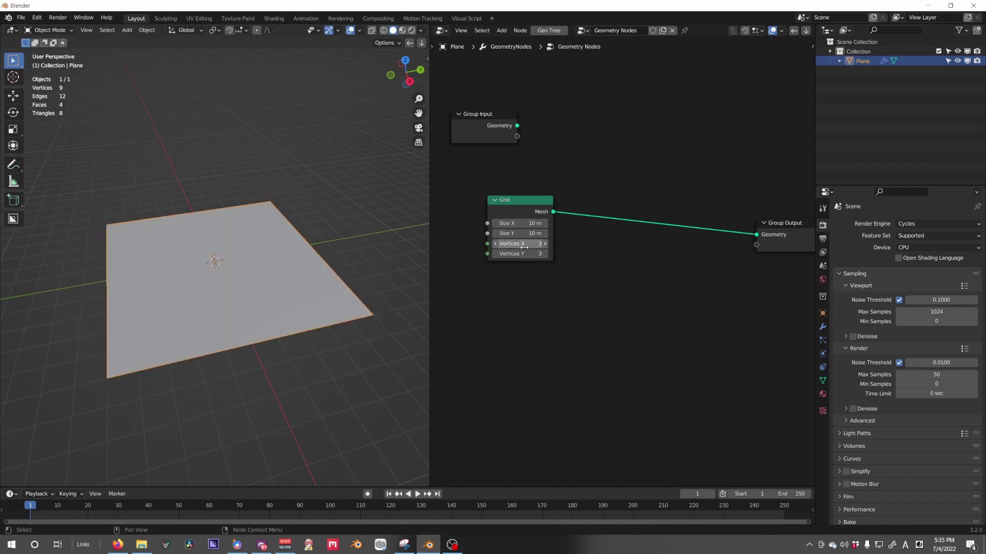
pyautogui.moveTo(524, 245); pyautogui.dragTo(524, 253)
pyautogui.write('100')
pyautogui.press('Return')
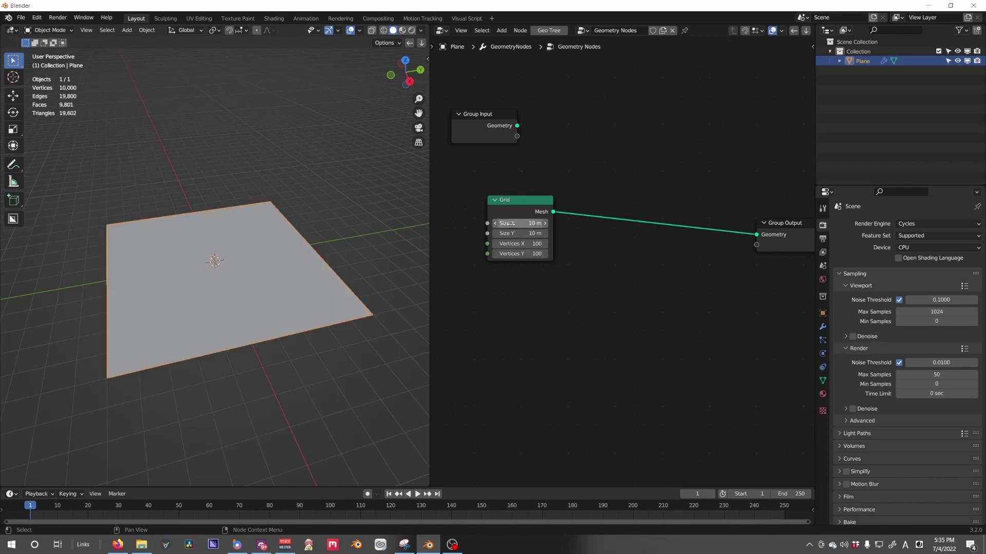
# Insert an Instance on Points node between the Grid node and Group Output
pyautogui.moveTo(528, 208); pyautogui.dragTo(470, 217)
pyautogui.moveTo(566, 207); pyautogui.dragTo(638, 204, button='middle')
pyautogui.scroll(-3, 638, 204)
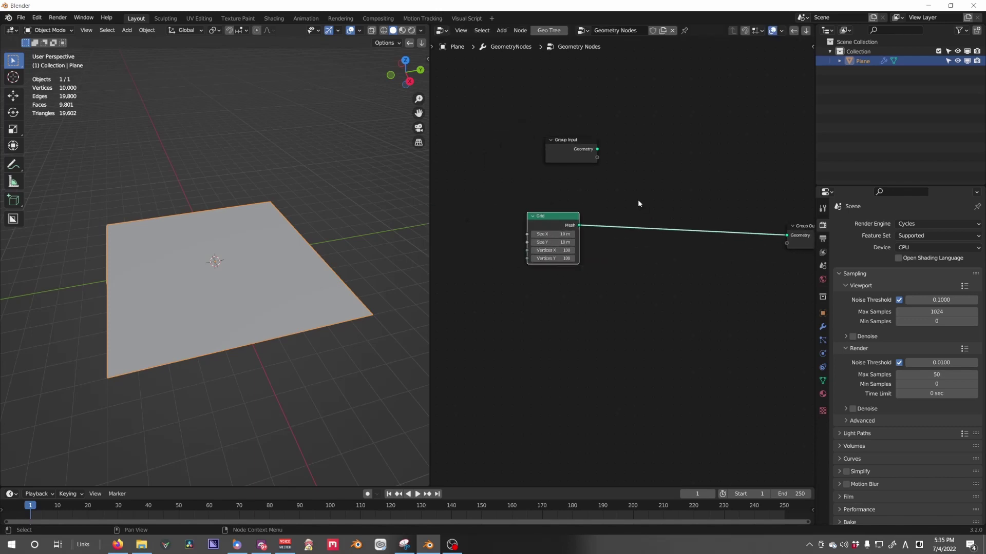
pyautogui.scroll(1, 638, 203)
pyautogui.scroll(-1, 655, 207)
pyautogui.hotkey('shift', 'a')
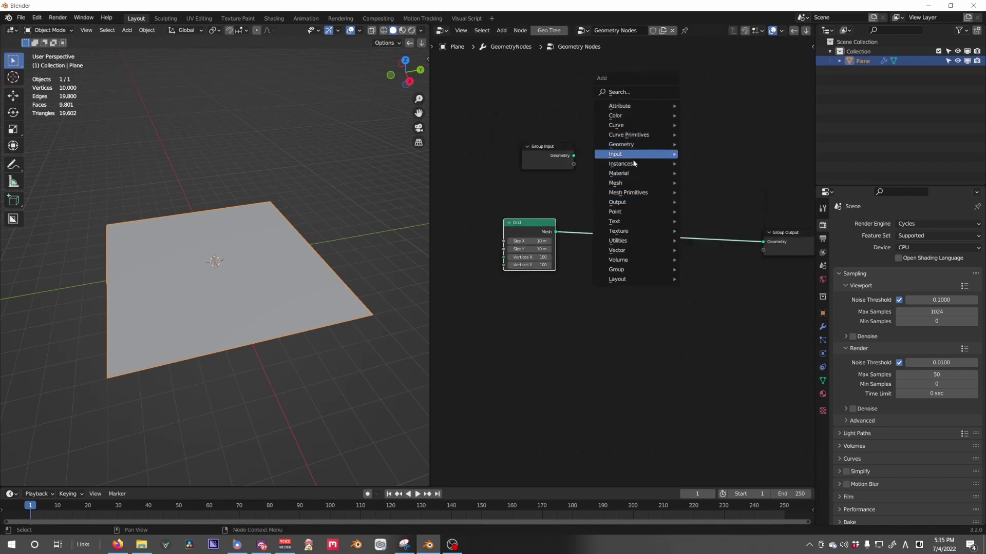
pyautogui.moveTo(633, 164)
pyautogui.click(716, 163)
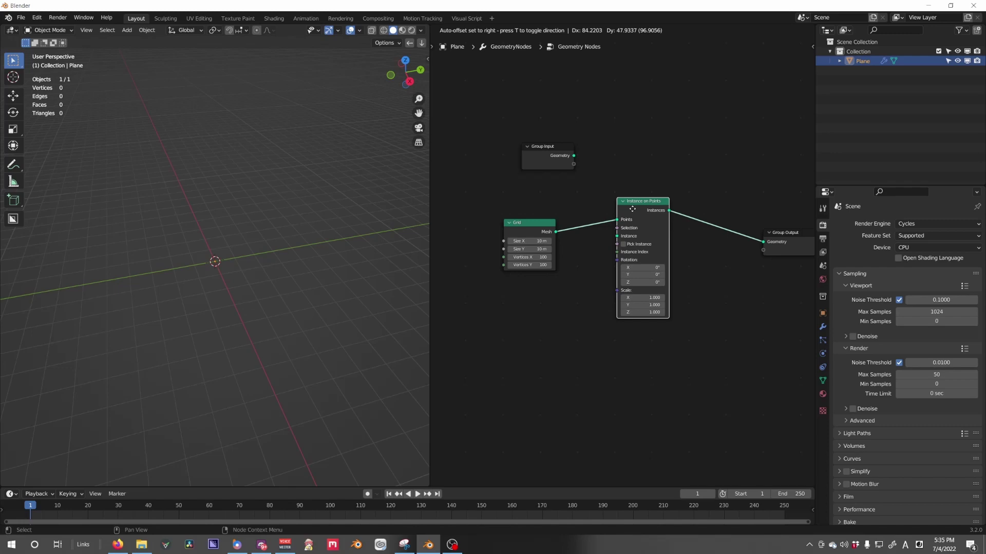
pyautogui.click(633, 209)
pyautogui.moveTo(632, 208); pyautogui.dragTo(663, 198, button='middle')
# Add a Cylinder mesh primitive node above the Grid node, moving Group Input out of the way
pyautogui.moveTo(576, 212); pyautogui.dragTo(554, 220)
pyautogui.moveTo(560, 150); pyautogui.dragTo(512, 115)
pyautogui.hotkey('shift', 'a')
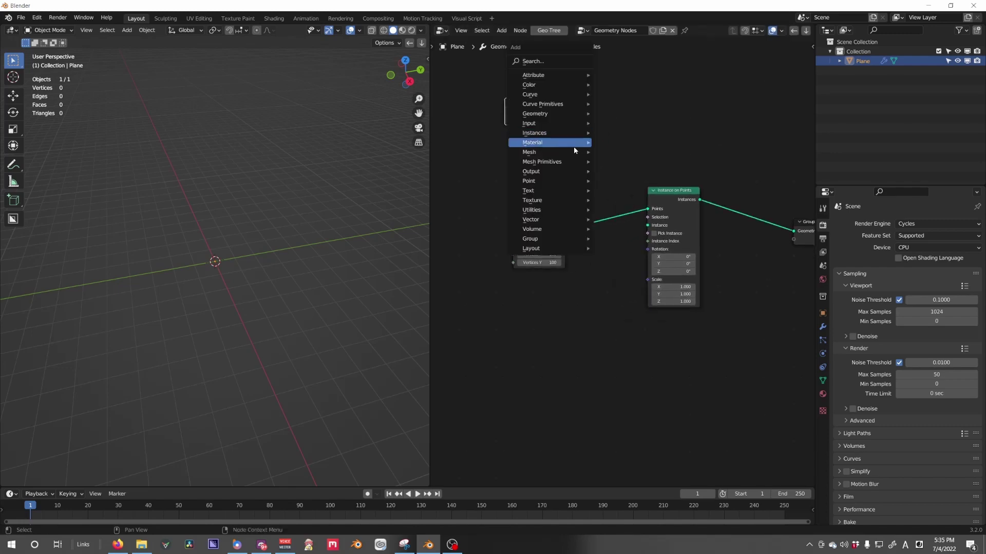
pyautogui.moveTo(547, 164)
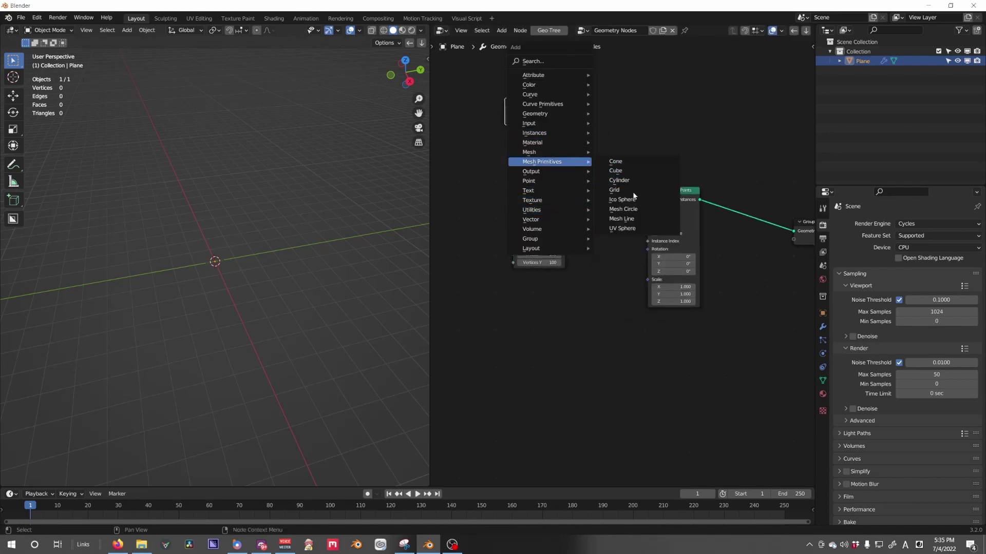
pyautogui.click(622, 181)
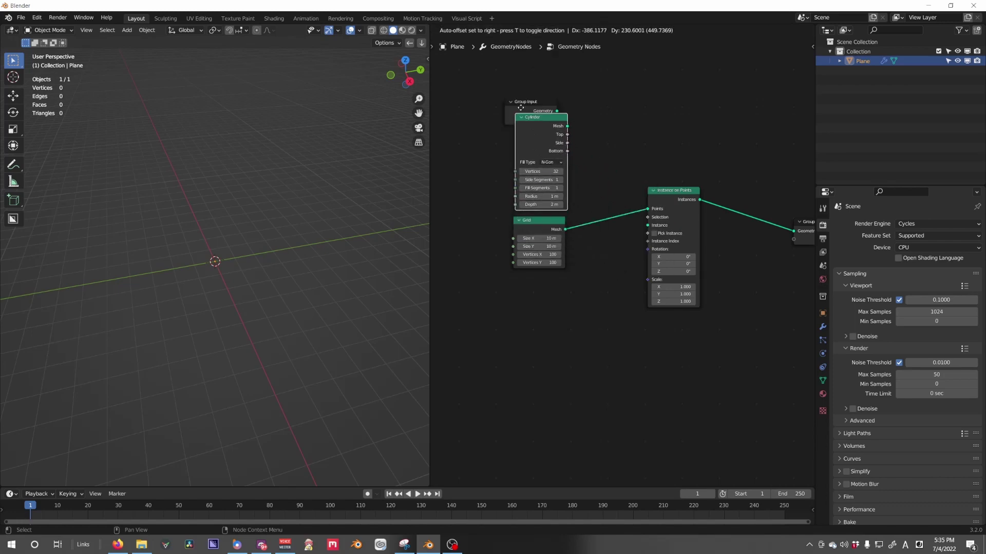
pyautogui.click(579, 92)
pyautogui.moveTo(524, 102); pyautogui.dragTo(487, 85)
# Set the Cylinder's vertices to 3 and connect its Mesh output to the Instance input of Instance on Points
pyautogui.doubleClick(596, 154)
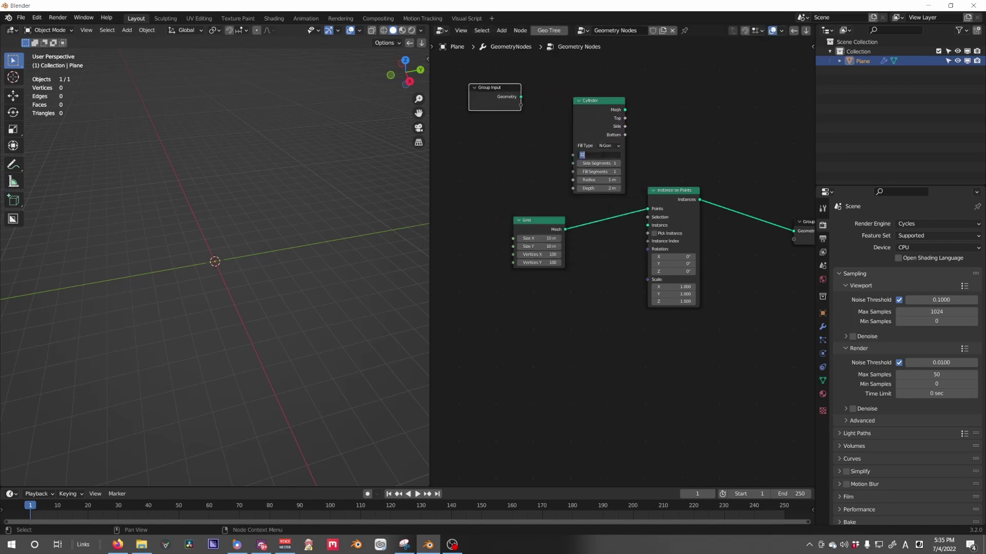
pyautogui.write('3')
pyautogui.press('Return')
pyautogui.moveTo(607, 125); pyautogui.dragTo(648, 225)
# Set the Instance on Points scale to 0.070 on X, Y and Z
pyautogui.moveTo(380, 288); pyautogui.dragTo(366, 256, button='middle')
pyautogui.scroll(4, 366, 257)
pyautogui.moveTo(679, 287); pyautogui.dragTo(695, 287)
pyautogui.moveTo(680, 286); pyautogui.dragTo(709, 301)
pyautogui.write('.02')
pyautogui.press('Return')
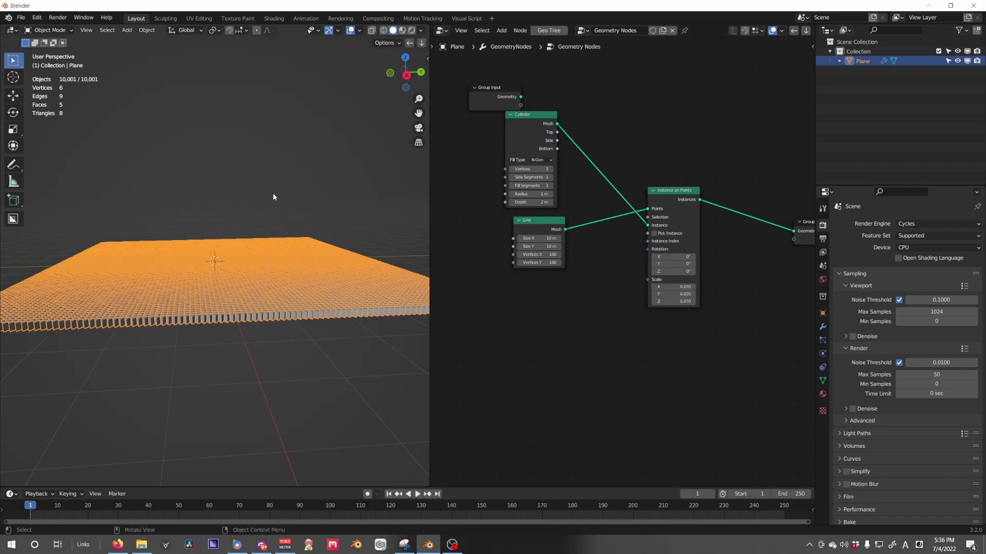
# Deselect the plane and set the Instance on Points scale to 0.060 on X, Y and Z
pyautogui.click(273, 193)
pyautogui.moveTo(248, 202); pyautogui.dragTo(258, 287, button='middle')
pyautogui.scroll(5, 259, 287)
pyautogui.scroll(4, 259, 286)
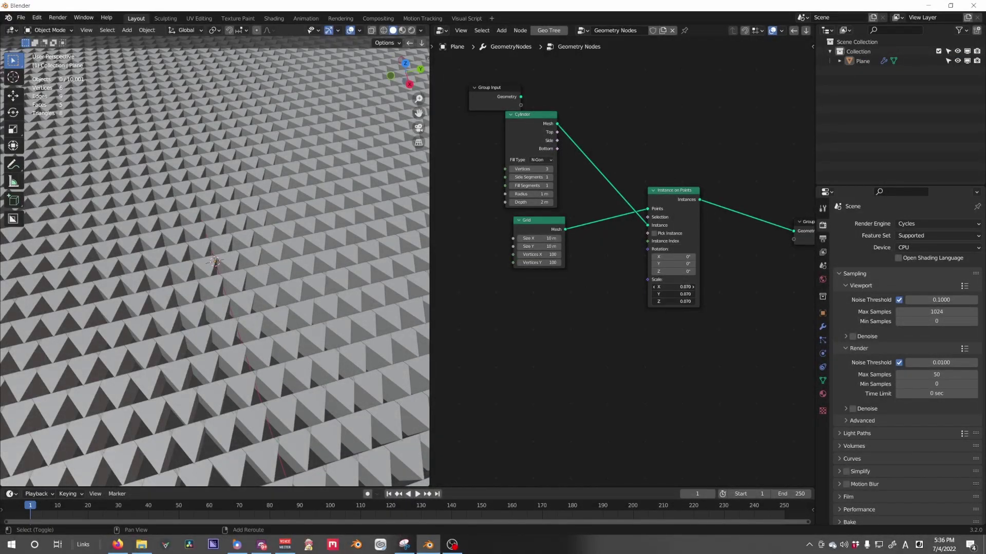
pyautogui.keyDown('shift'); pyautogui.moveTo(672, 301); pyautogui.dragTo(688, 287); pyautogui.keyUp('shift')
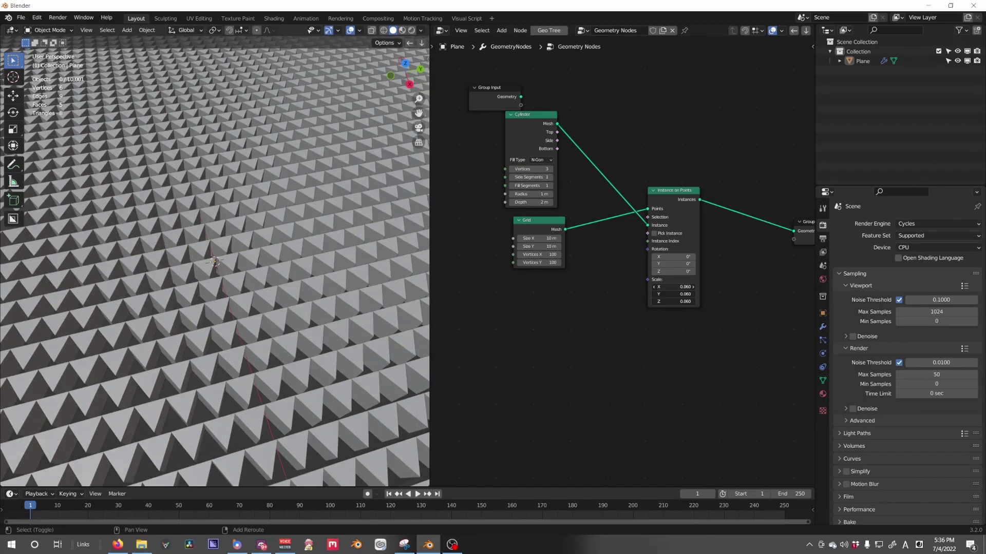
pyautogui.scroll(-5, 200, 138)
pyautogui.moveTo(329, 303)
pyautogui.mouseDown(button='middle')
pyautogui.moveTo(328, 313)
pyautogui.moveTo(312, 297)
pyautogui.mouseUp(button='middle')
# Insert a Set Position node between Instance on Points and Group Output, spaced well away from Instance on Points
pyautogui.scroll(-3, 312, 297)
pyautogui.scroll(3, 313, 297)
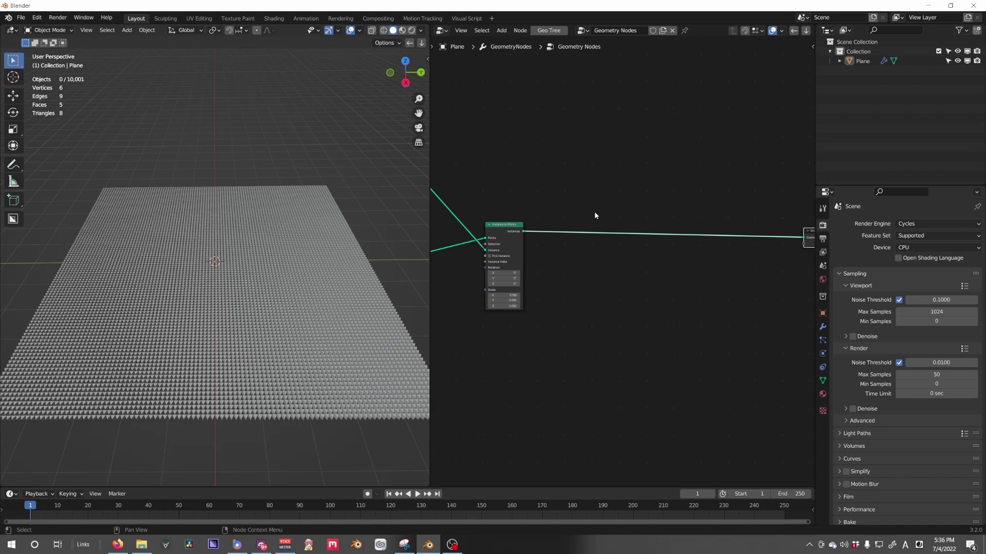
pyautogui.hotkey('shift', 'a')
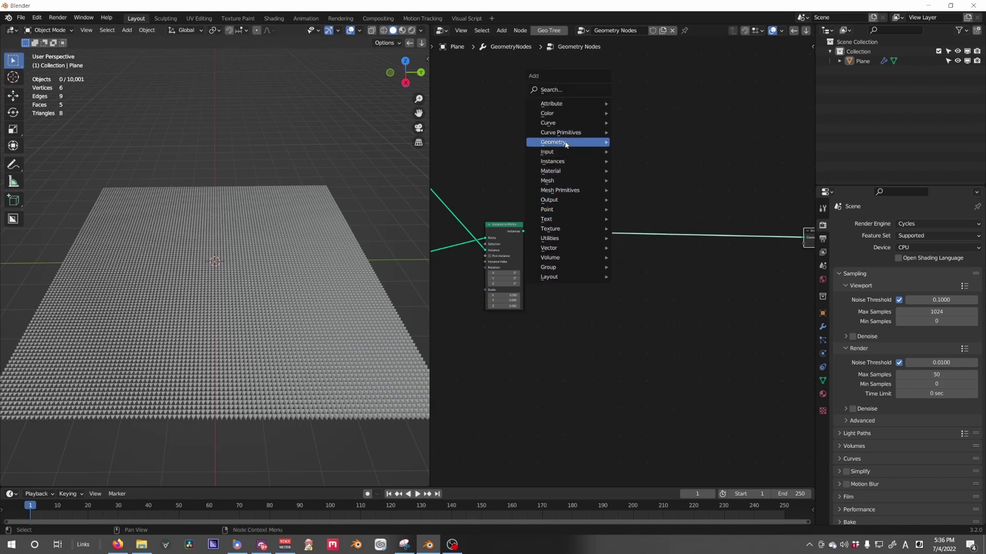
pyautogui.click(668, 271)
pyautogui.click(629, 229)
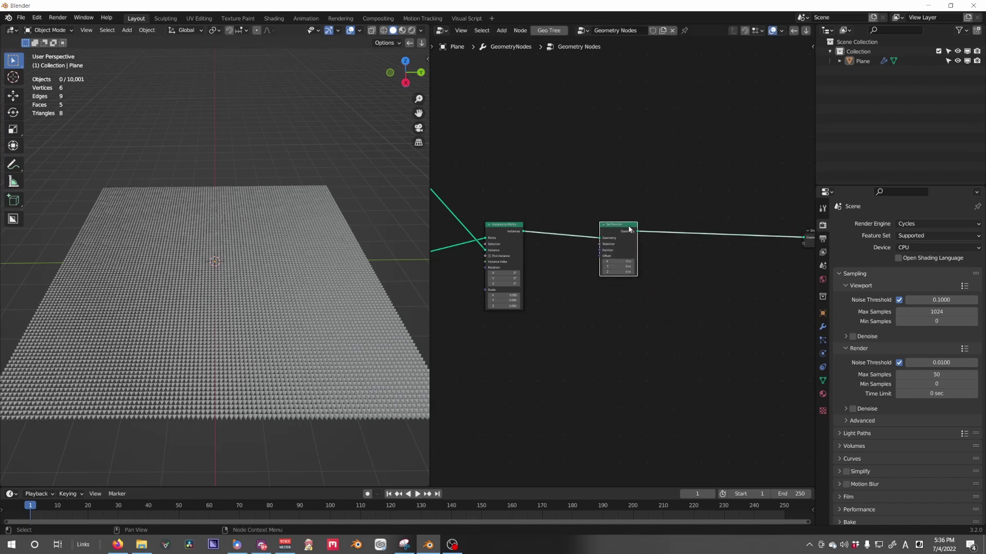
pyautogui.moveTo(629, 229); pyautogui.dragTo(634, 225)
pyautogui.moveTo(634, 225); pyautogui.dragTo(677, 205, button='middle')
pyautogui.scroll(4, 677, 204)
pyautogui.moveTo(676, 200); pyautogui.dragTo(697, 198)
pyautogui.moveTo(671, 250); pyautogui.dragTo(659, 198, button='middle')
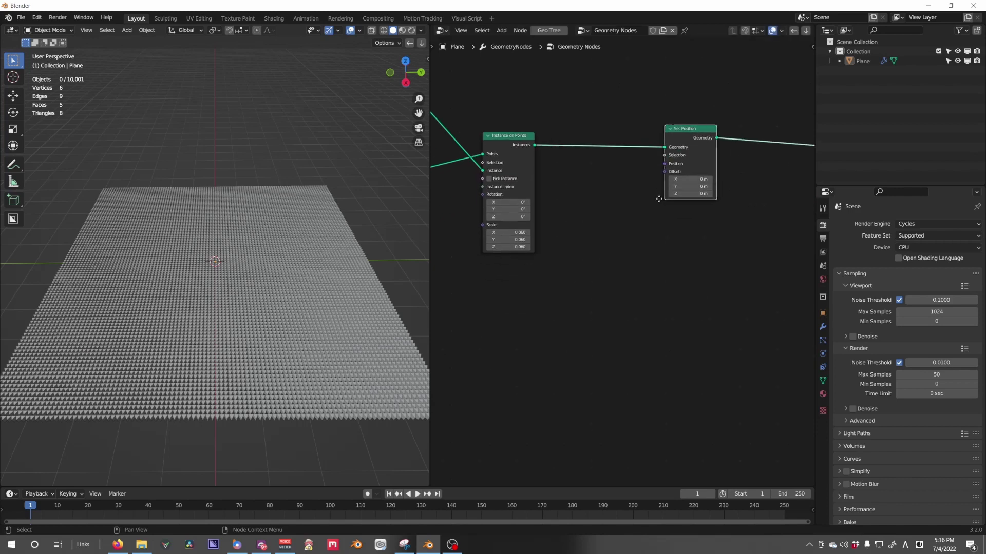
# Add an Image Texture node below the Instance on Points node
pyautogui.scroll(-2, 659, 199)
pyautogui.hotkey('shift', 'a')
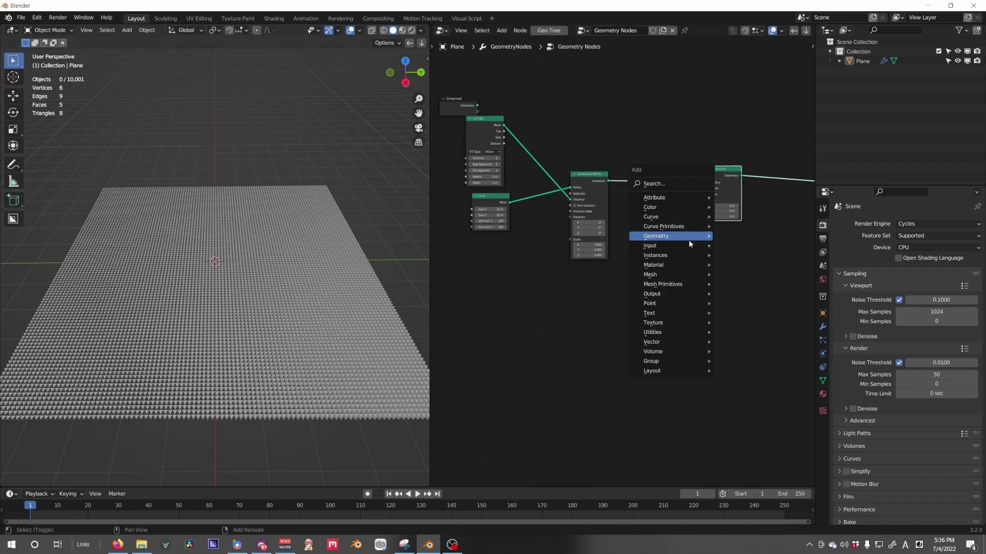
pyautogui.moveTo(676, 323)
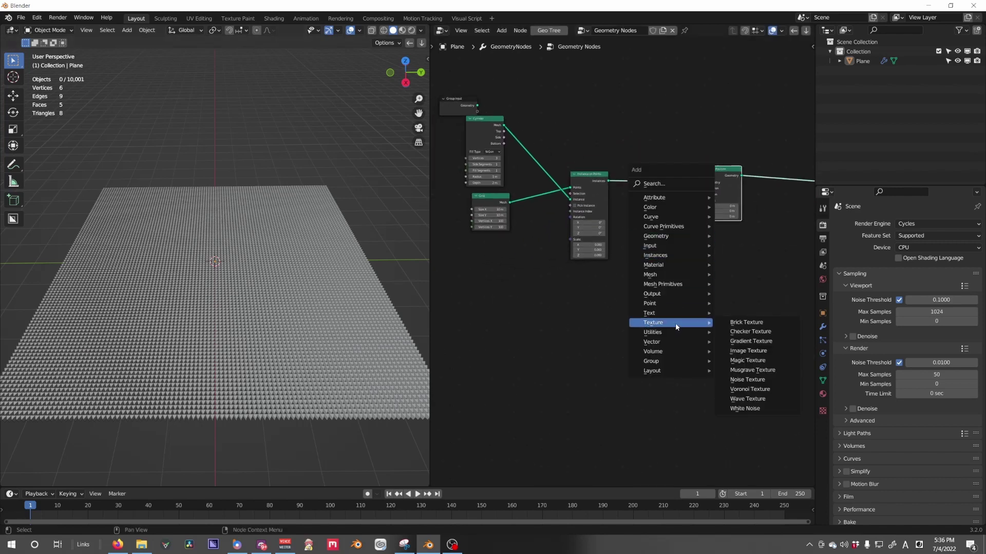
pyautogui.click(748, 350)
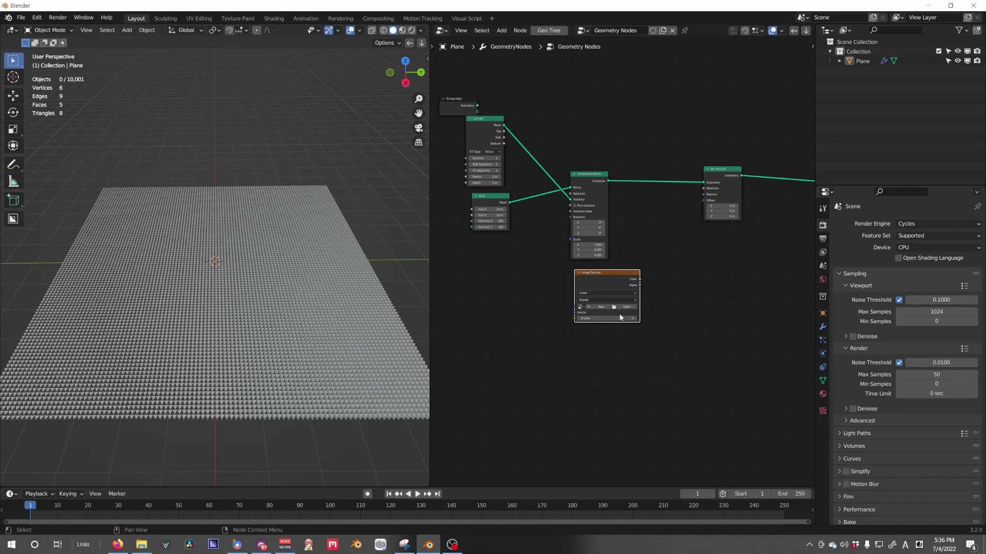
# Load Aurelius.jpg from the Grim folder inside Textures into the Image Texture node
pyautogui.click(625, 307)
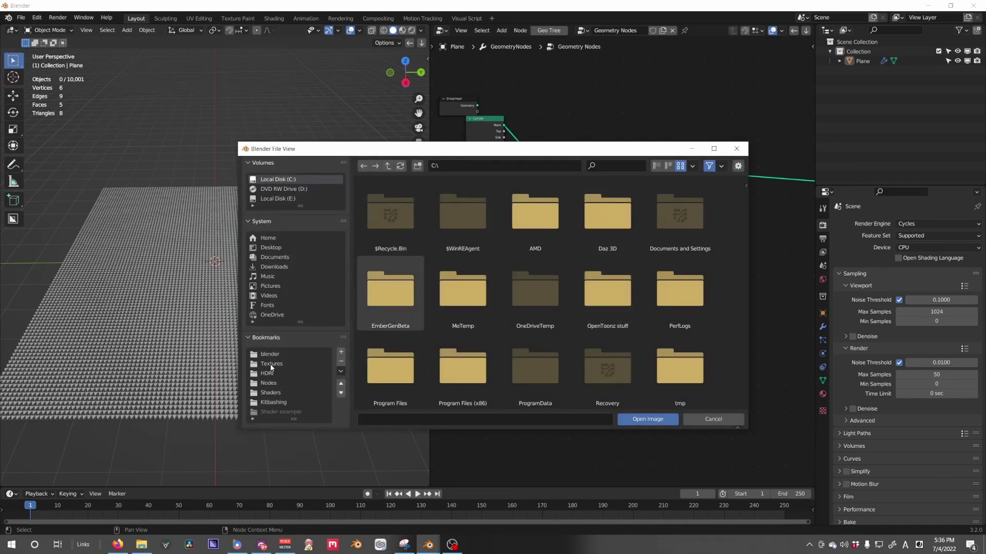
pyautogui.click(271, 364)
pyautogui.write('gri')
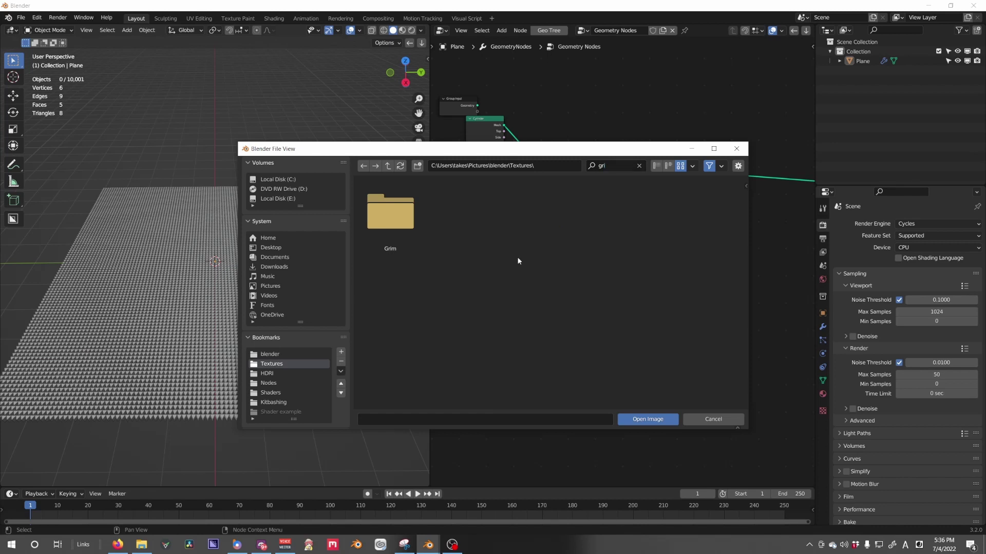
pyautogui.doubleClick(390, 212)
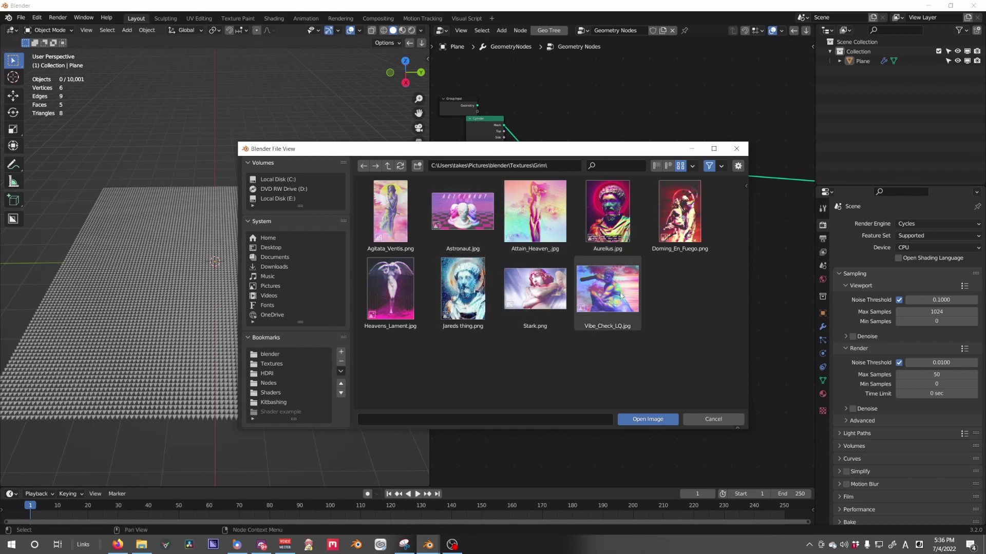
pyautogui.click(607, 221)
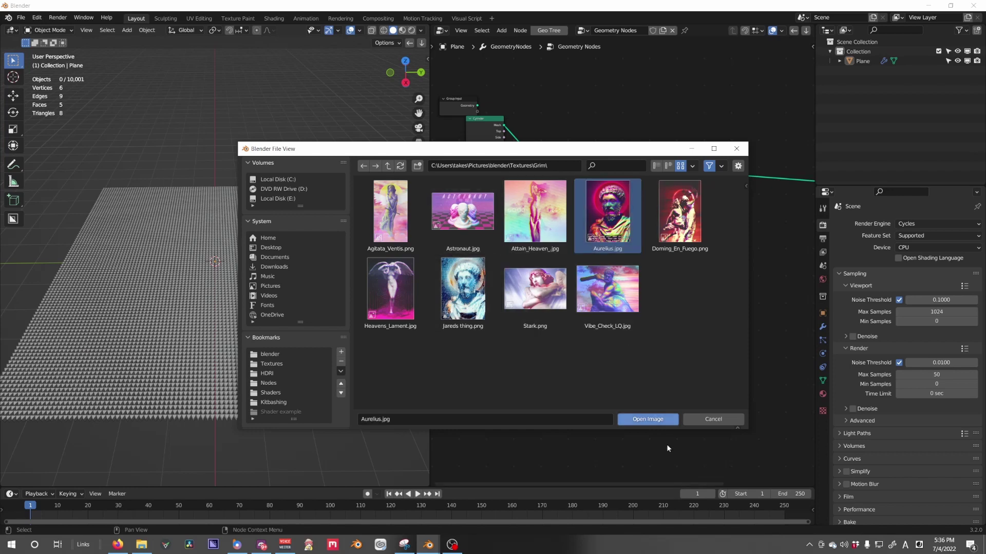
pyautogui.click(647, 419)
# Connect the Image Texture's Color to Set Position's Offset and set the image extension to Clip
pyautogui.moveTo(707, 270); pyautogui.dragTo(668, 276, button='middle')
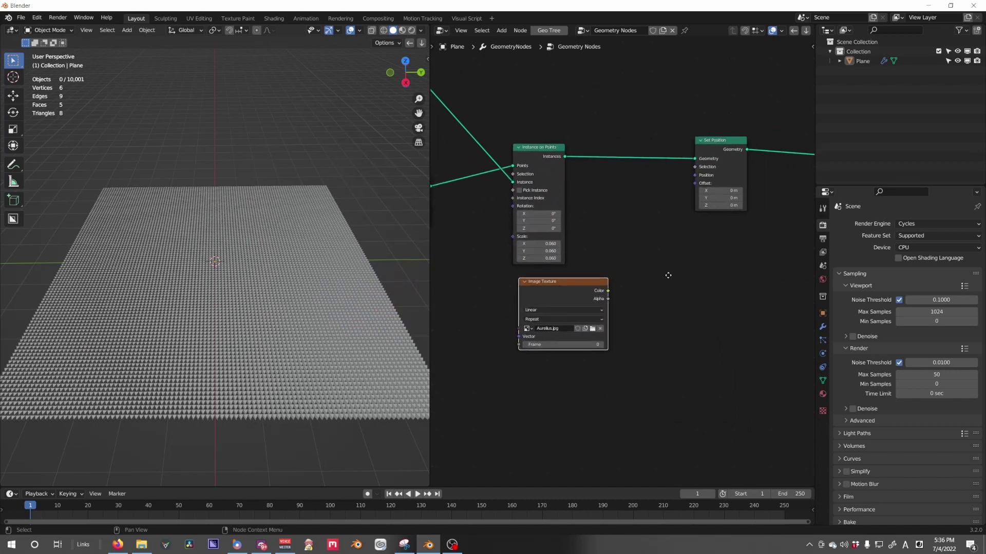
pyautogui.moveTo(575, 293); pyautogui.dragTo(694, 184)
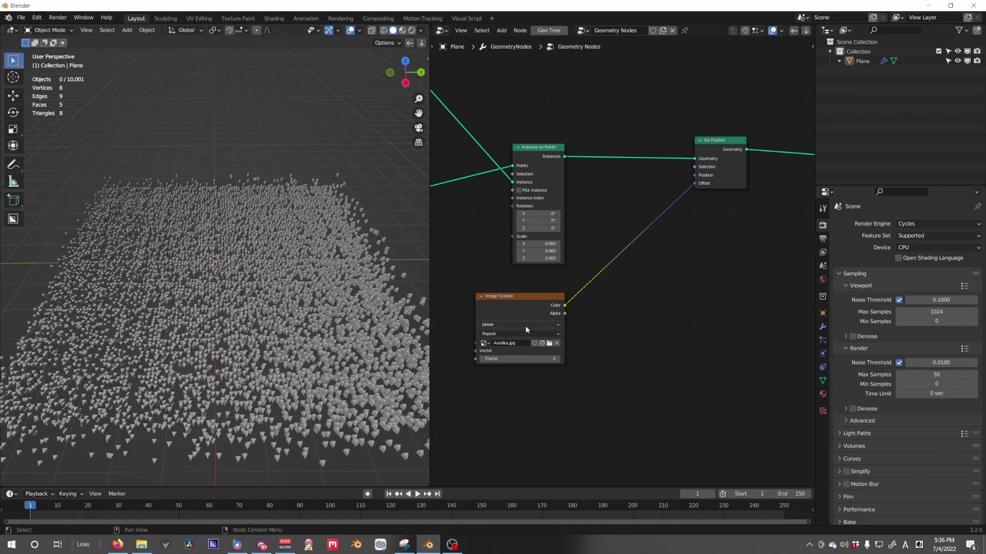
pyautogui.click(516, 325)
pyautogui.click(516, 326)
pyautogui.click(506, 334)
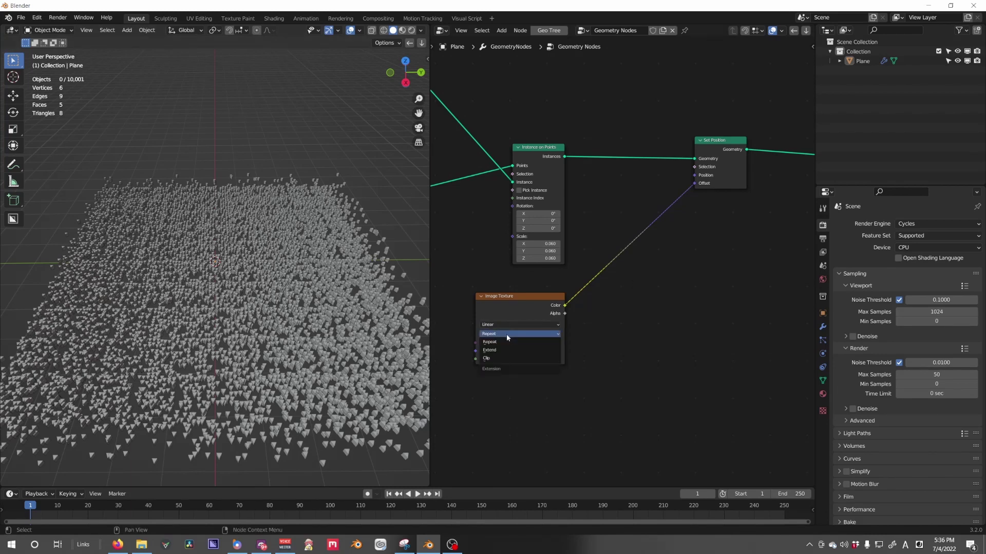
pyautogui.click(506, 358)
pyautogui.scroll(5, 261, 299)
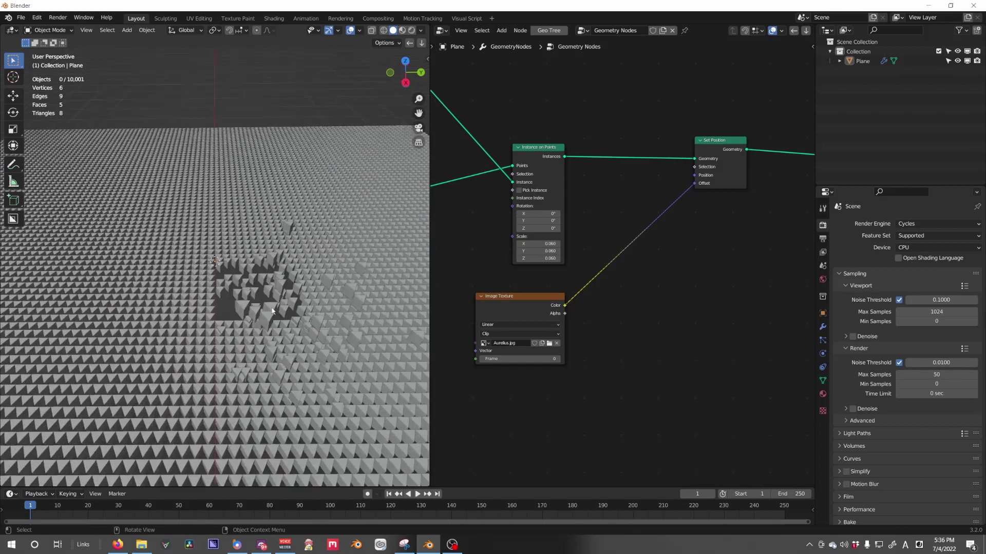
pyautogui.moveTo(278, 308); pyautogui.dragTo(291, 279, button='middle')
pyautogui.scroll(4, 329, 269)
pyautogui.scroll(-6, 335, 268)
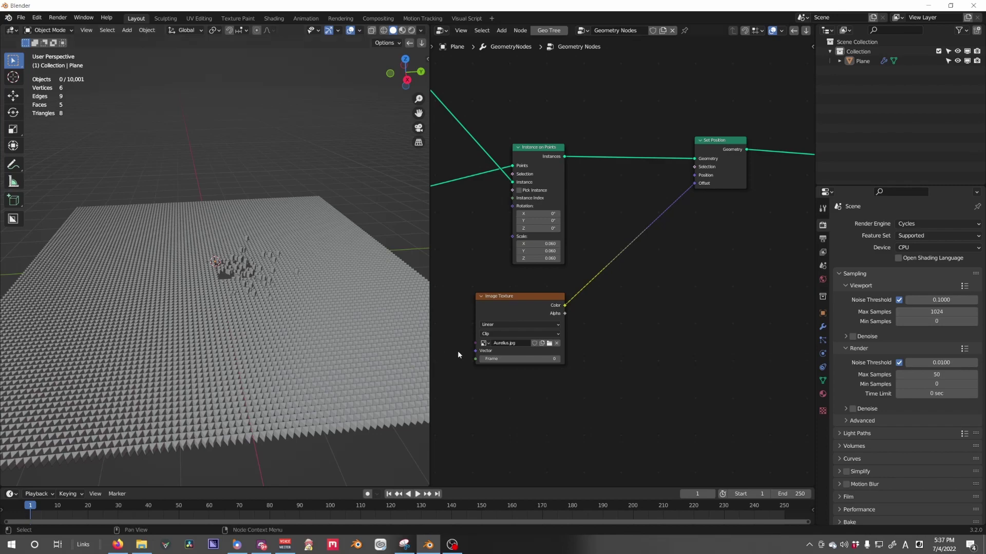
pyautogui.moveTo(214, 286); pyautogui.dragTo(253, 271, button='middle')
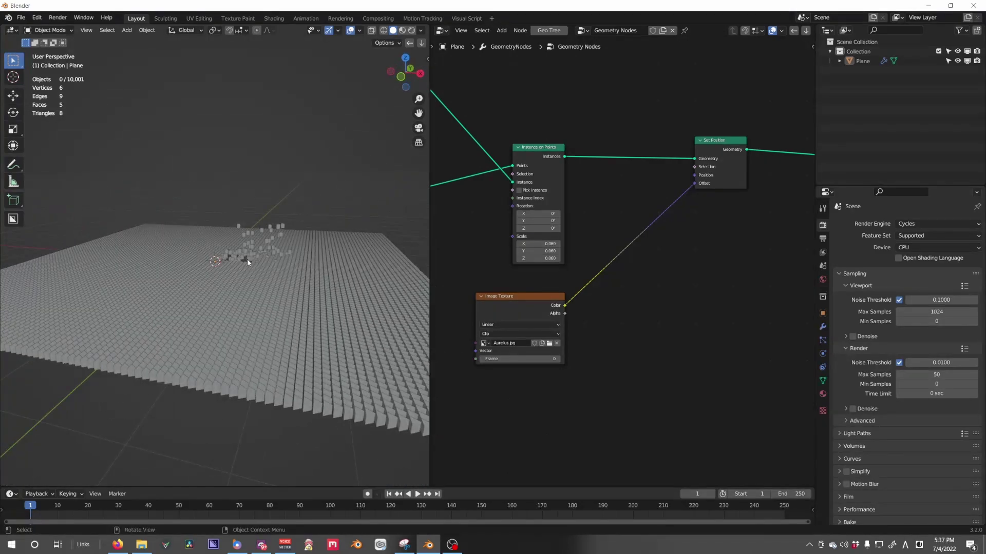
pyautogui.moveTo(357, 273); pyautogui.dragTo(236, 280, button='middle')
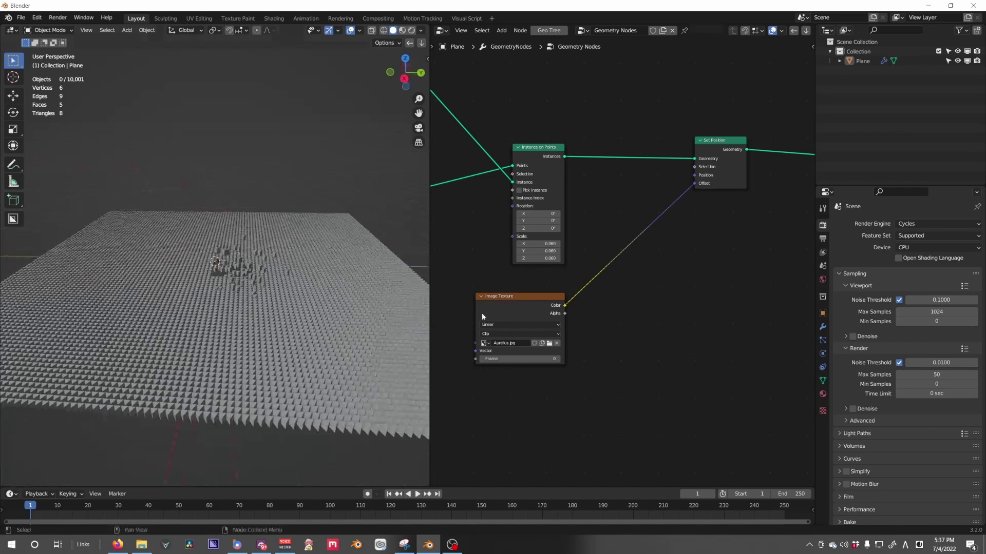
pyautogui.hotkey('shift', 'a')
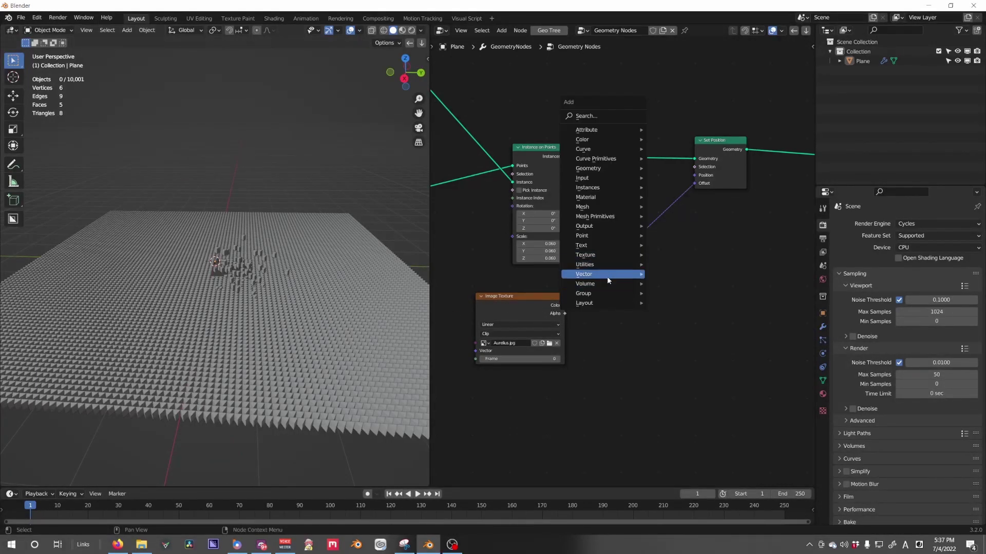
pyautogui.moveTo(607, 276)
pyautogui.click(682, 283)
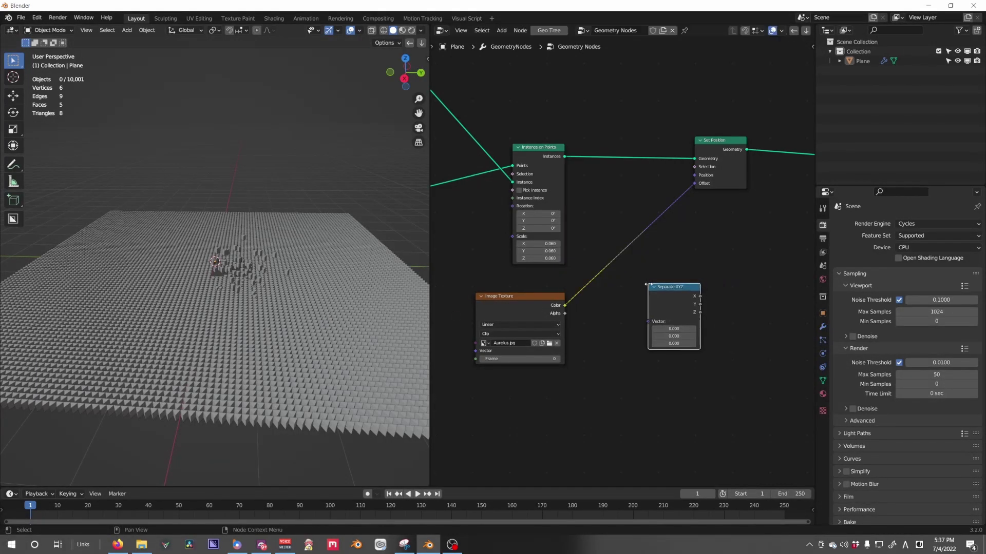
pyautogui.press('Escape')
# Insert a Combine XYZ node between Image Texture and Set Position's Offset, feeding the Color into Z only
pyautogui.hotkey('shift', 'a')
pyautogui.moveTo(637, 286)
pyautogui.click(695, 285)
pyautogui.click(596, 246)
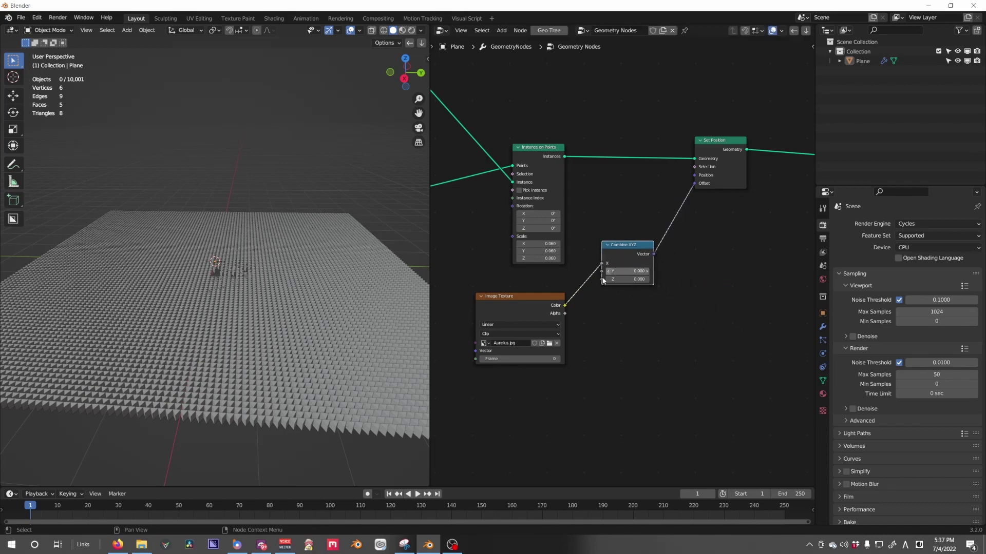
pyautogui.moveTo(606, 282); pyautogui.dragTo(638, 239)
pyautogui.moveTo(637, 235); pyautogui.dragTo(644, 202)
pyautogui.moveTo(593, 278); pyautogui.dragTo(647, 260, button='middle')
pyautogui.scroll(6, 330, 275)
pyautogui.moveTo(330, 275)
pyautogui.mouseDown(button='middle')
pyautogui.moveTo(283, 258)
pyautogui.moveTo(328, 279)
pyautogui.mouseUp(button='middle')
pyautogui.scroll(-5, 552, 290)
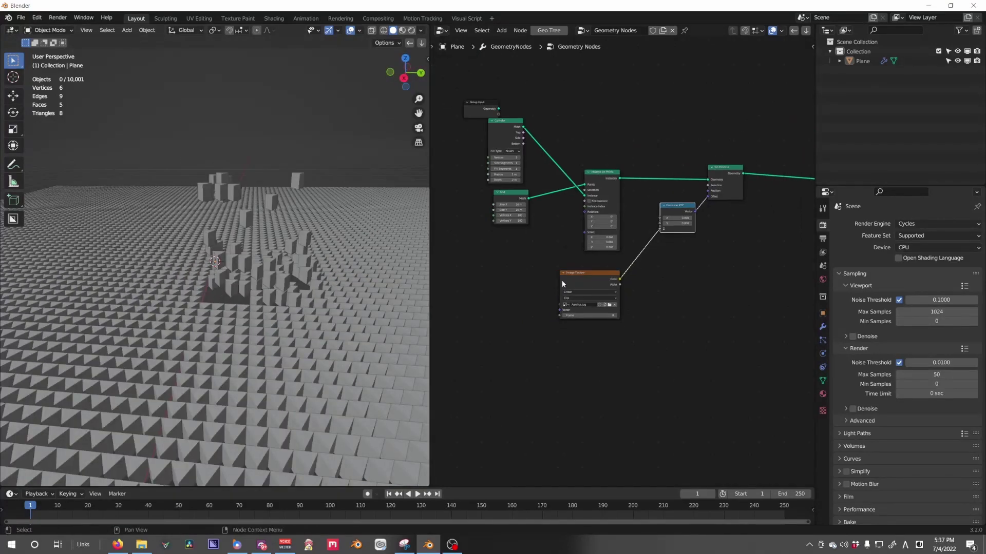
# Add a Vector Math node set to Scale and connect its output to the Image Texture's Vector input
pyautogui.moveTo(563, 281); pyautogui.dragTo(617, 273, button='middle')
pyautogui.scroll(-5, 288, 291)
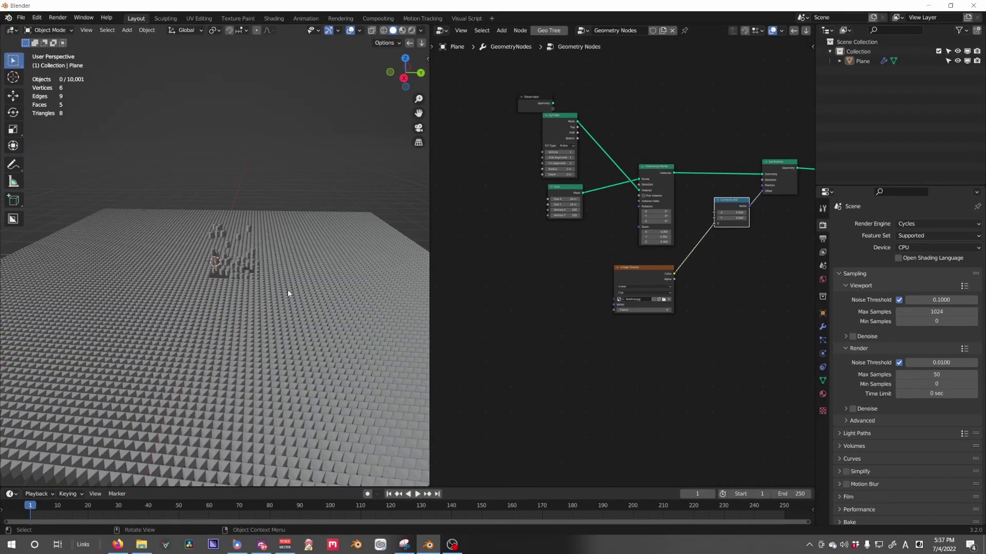
pyautogui.hotkey('shift', 'a')
pyautogui.moveTo(538, 276)
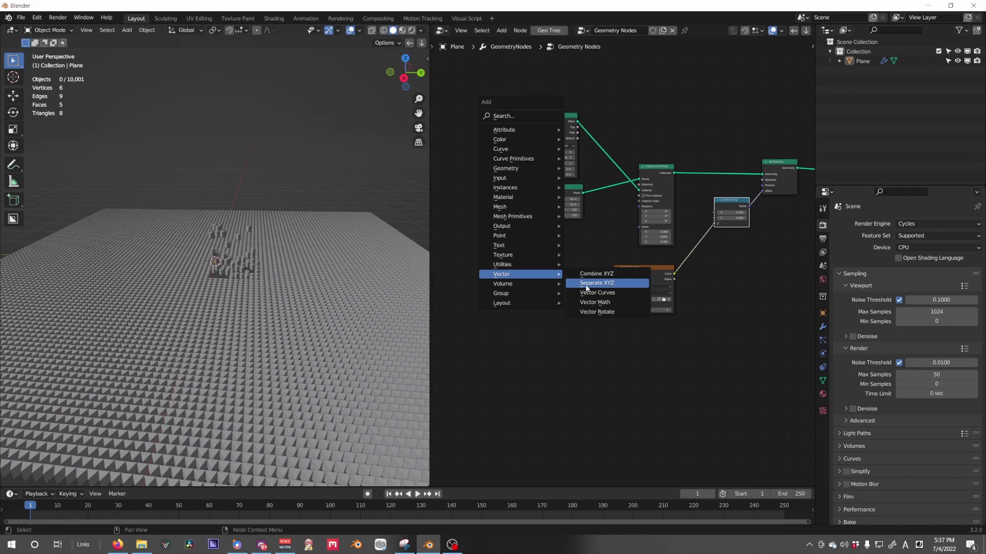
pyautogui.click(595, 302)
pyautogui.click(567, 298)
pyautogui.scroll(2, 567, 298)
pyautogui.click(565, 303)
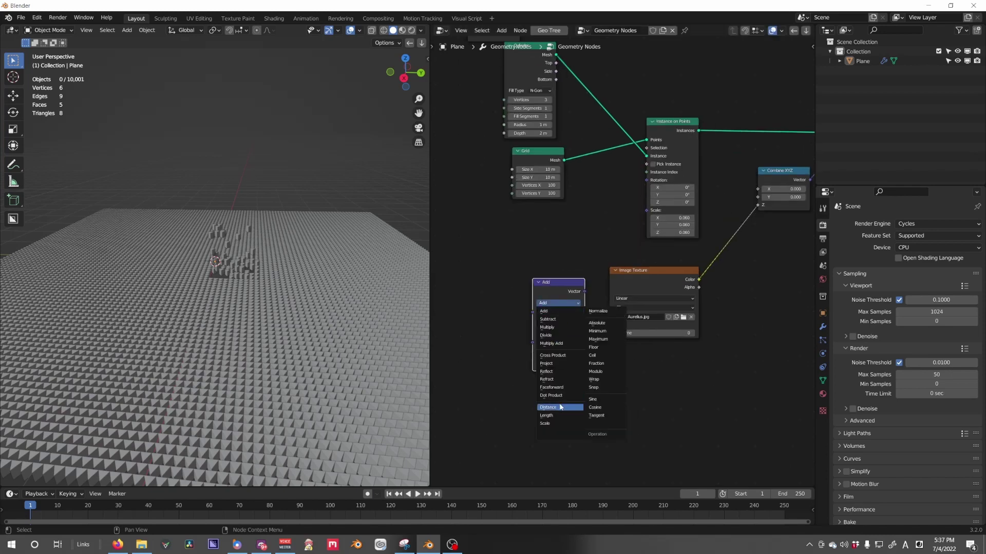
pyautogui.click(549, 424)
pyautogui.moveTo(584, 291); pyautogui.dragTo(611, 328)
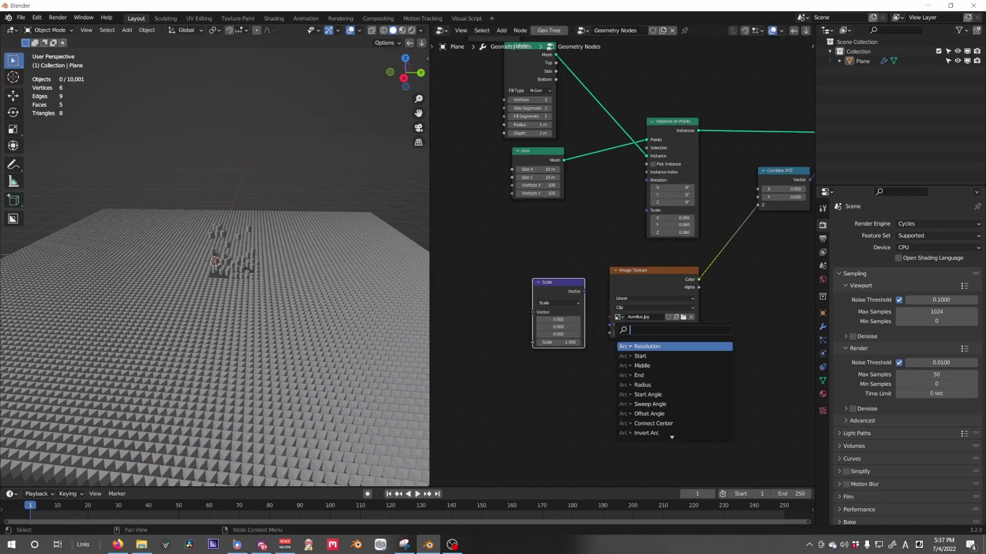
pyautogui.moveTo(584, 291); pyautogui.dragTo(610, 324)
# Add a Position node, connect it to the Scale node's Vector and set the scale to 0.140
pyautogui.moveTo(494, 348); pyautogui.dragTo(650, 348, button='middle')
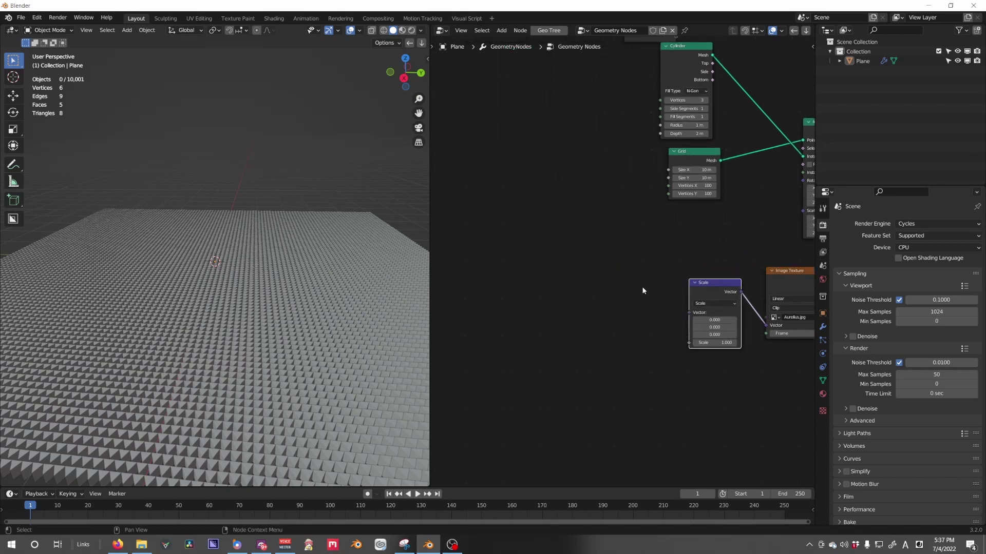
pyautogui.hotkey('shift', 'a')
pyautogui.moveTo(624, 191)
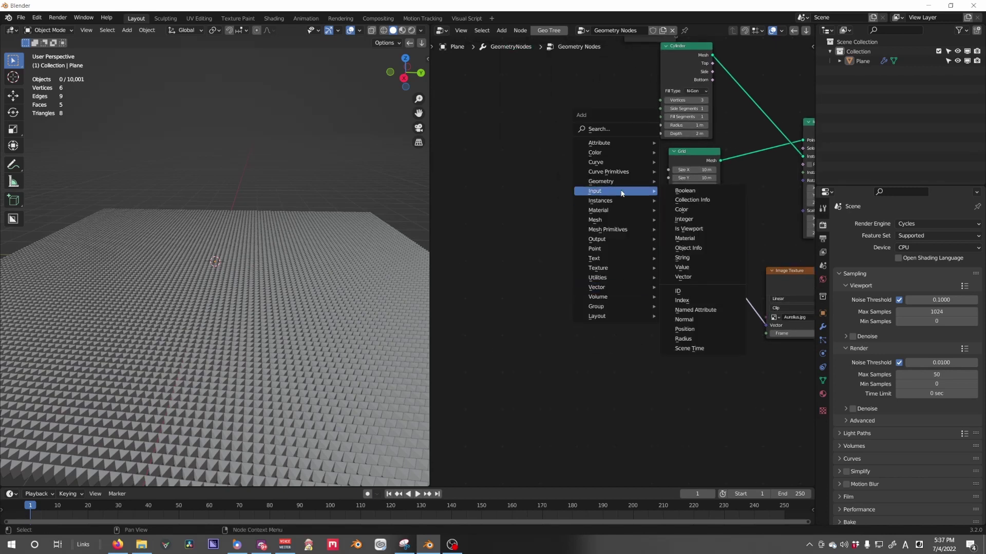
pyautogui.click(687, 329)
pyautogui.moveTo(651, 296); pyautogui.dragTo(703, 322)
pyautogui.scroll(-5, 275, 286)
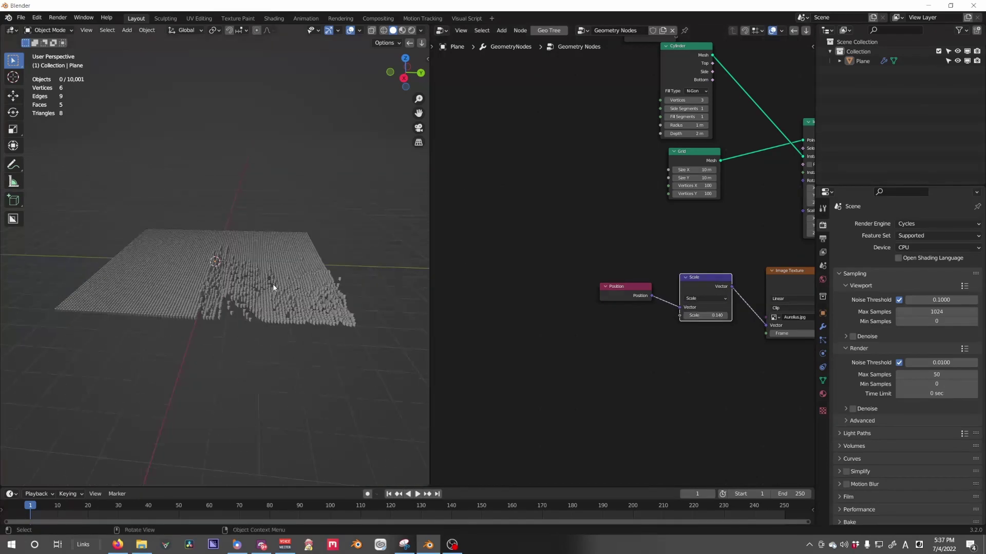
# Examine from several angles where the image relief falls on the instanced grid
pyautogui.moveTo(276, 286); pyautogui.dragTo(224, 265, button='middle')
pyautogui.press('KP_7')
pyautogui.click(223, 264)
pyautogui.press('g')
pyautogui.rightClick(214, 264)
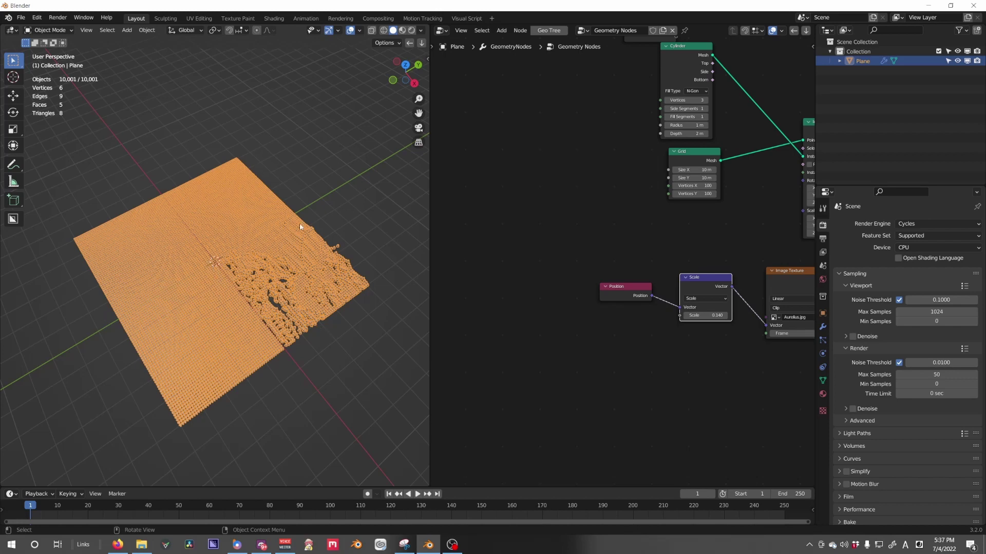
pyautogui.moveTo(259, 232); pyautogui.dragTo(324, 282, button='middle')
pyautogui.scroll(1, 621, 262)
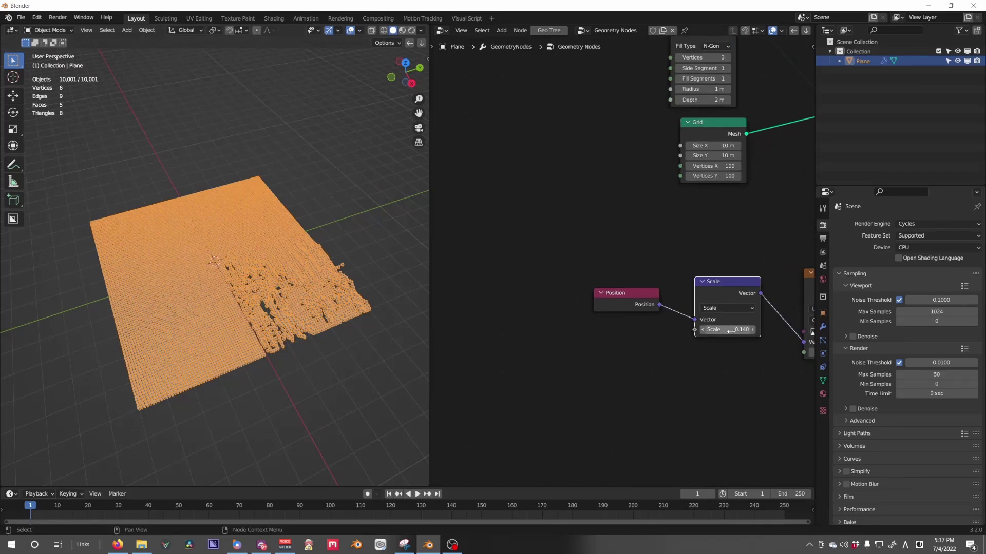
# Set the Scale node's factor to 0.1, then refine it to 0.099
pyautogui.moveTo(731, 329); pyautogui.dragTo(664, 329)
pyautogui.click(738, 330)
pyautogui.write('0')
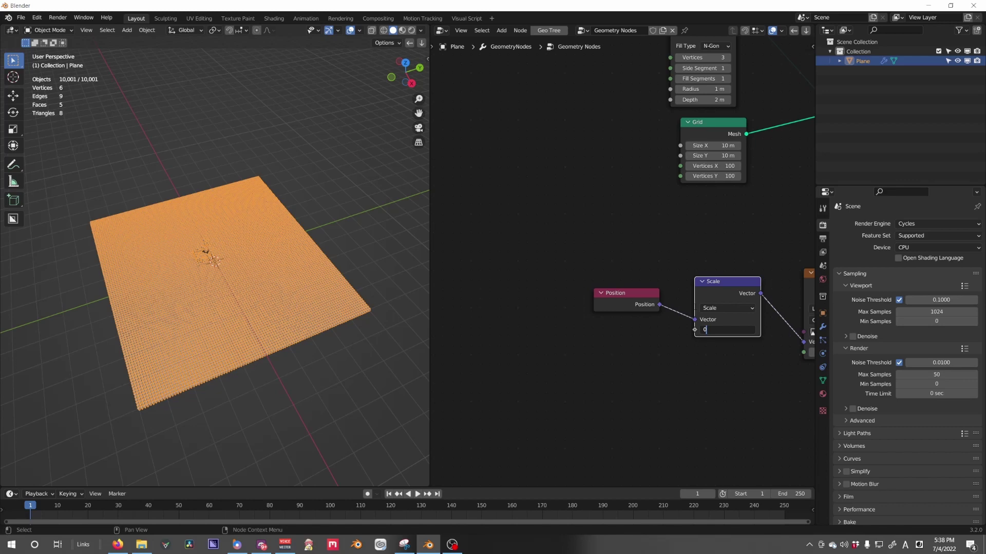
pyautogui.write('.1')
pyautogui.press('Return')
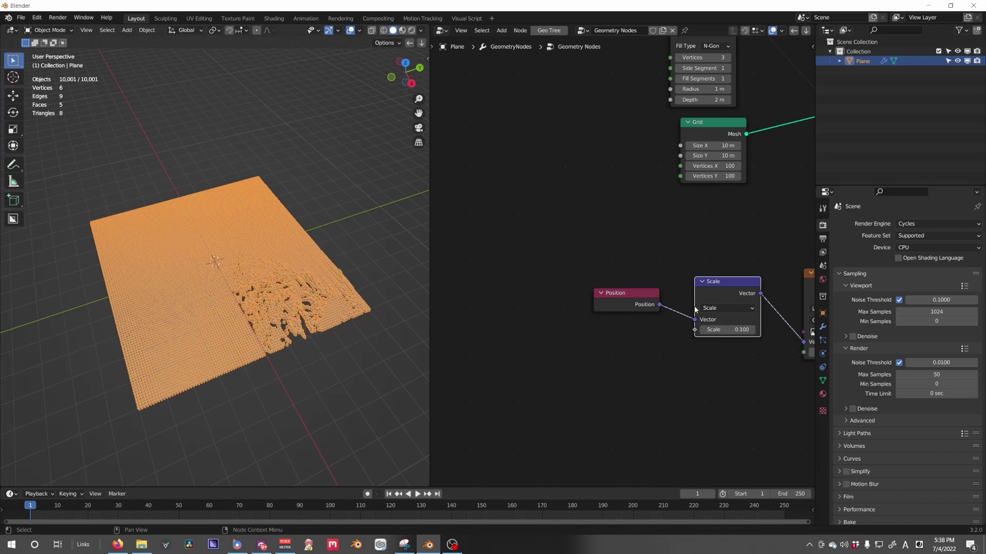
pyautogui.click(727, 329)
pyautogui.press('Return')
# Move the Position and Scale nodes farther from the Image Texture node to make room between them
pyautogui.scroll(-4, 714, 339)
pyautogui.moveTo(711, 338); pyautogui.dragTo(795, 333, button='middle')
pyautogui.moveTo(721, 346); pyautogui.dragTo(636, 277)
pyautogui.press('g')
pyautogui.click(536, 279)
pyautogui.click(661, 267)
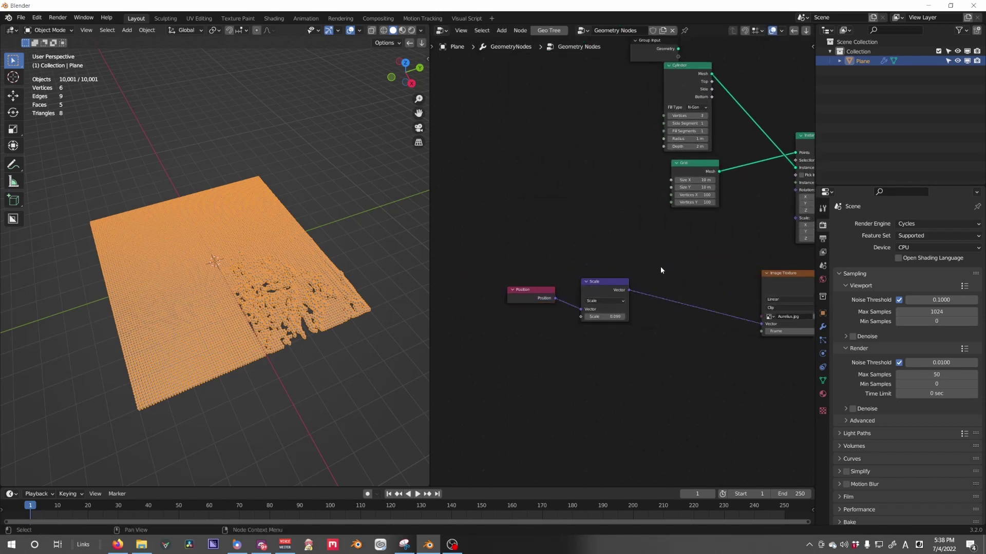
# Insert a Vector Math Add node between Scale and Image Texture, adding 0.5 on all three components
pyautogui.hotkey('shift', 'a')
pyautogui.hotkey('shift', 'a')
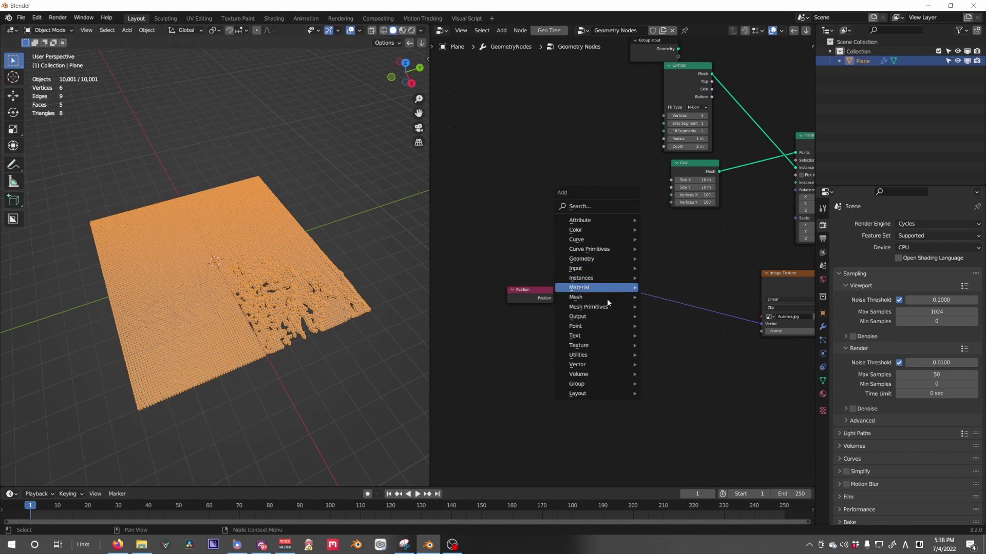
pyautogui.moveTo(591, 359)
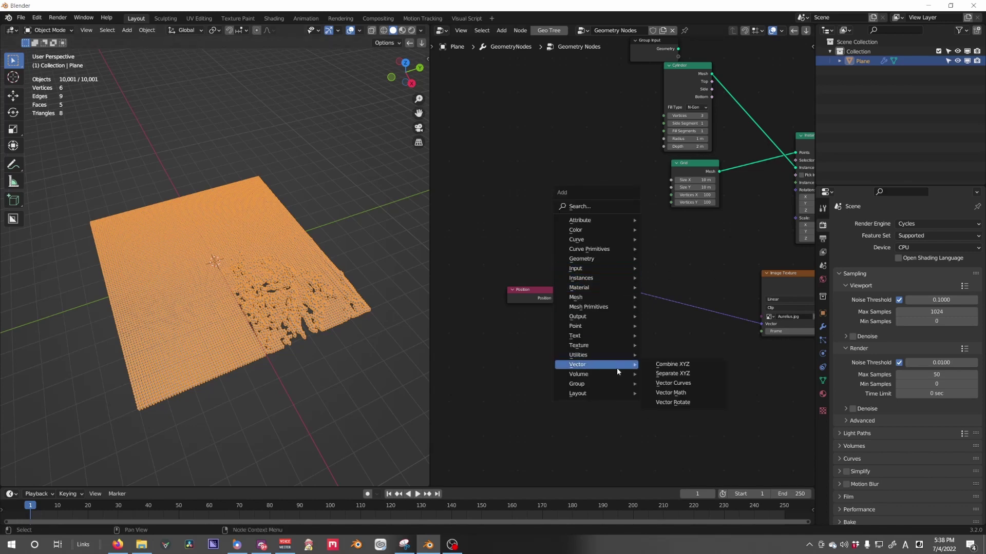
pyautogui.click(683, 399)
pyautogui.click(690, 297)
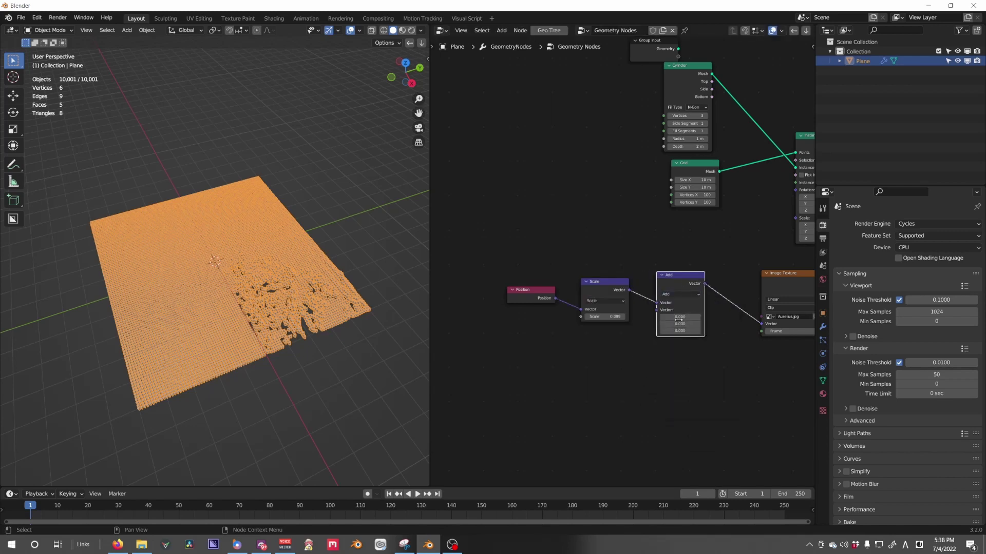
pyautogui.click(680, 316)
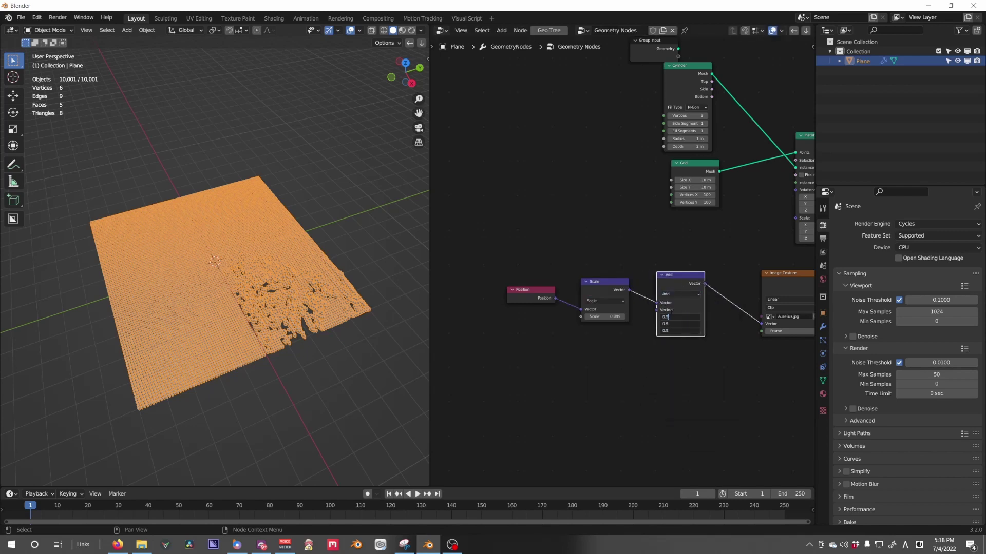
pyautogui.write('0.5')
pyautogui.press('Return')
# Deselect the plane and switch the 3D viewport to Material Preview shading with the relief facing the view
pyautogui.click(326, 234)
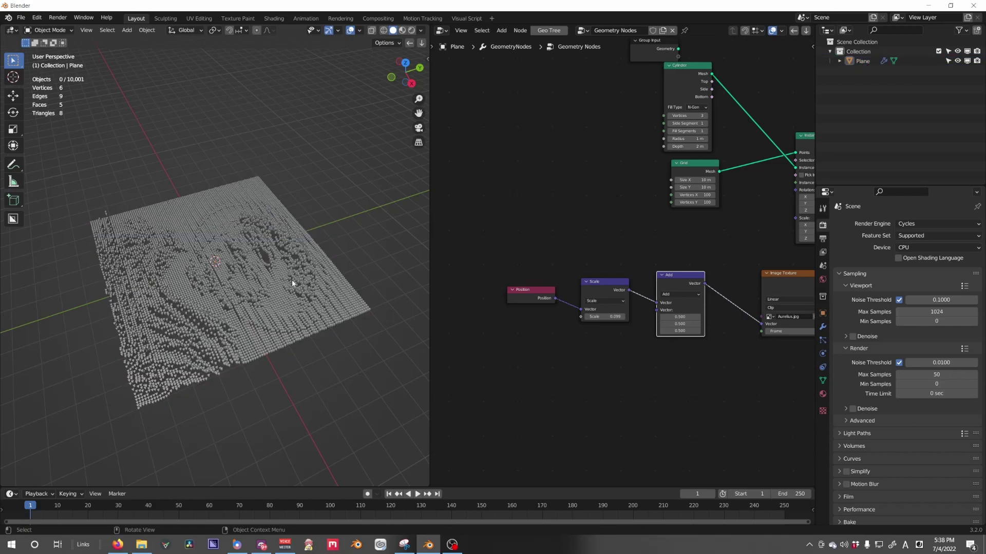
pyautogui.moveTo(292, 279); pyautogui.dragTo(341, 288, button='middle')
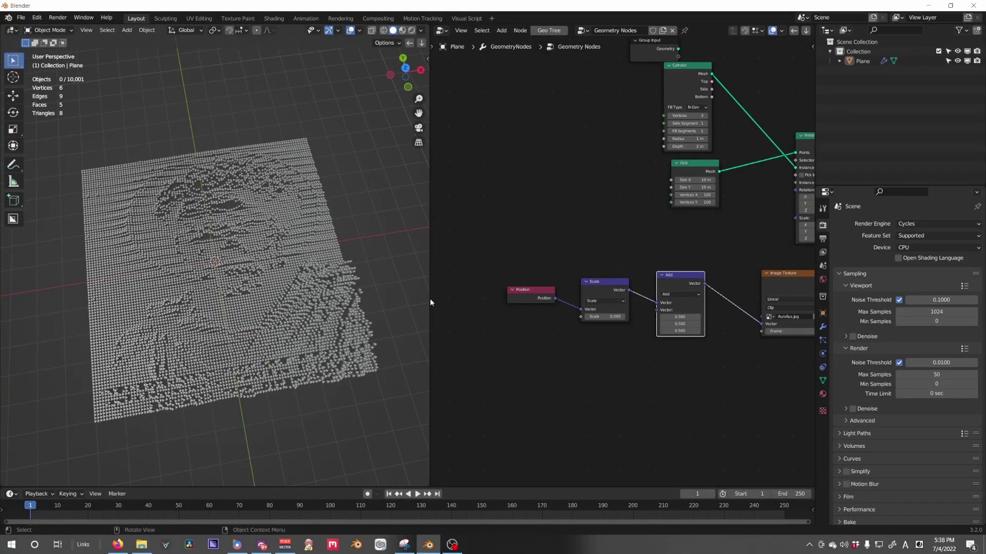
pyautogui.scroll(-4, 587, 272)
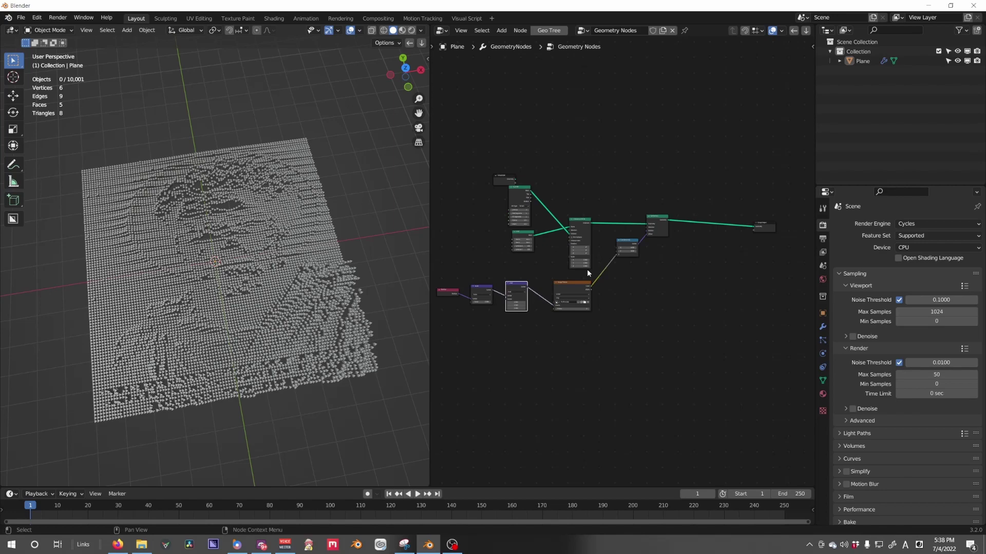
pyautogui.press('z')
pyautogui.click(313, 314)
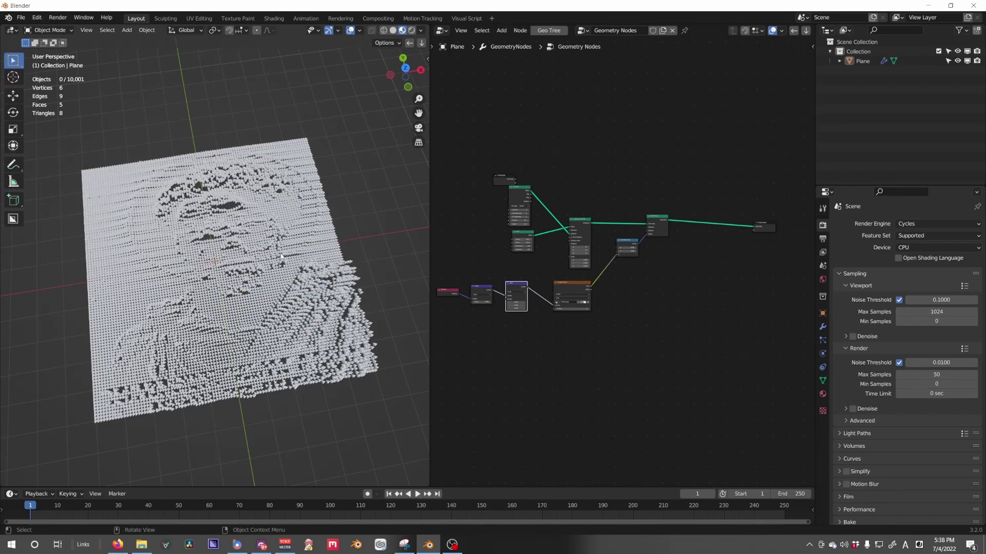
pyautogui.scroll(5, 281, 257)
pyautogui.scroll(-3, 280, 257)
# Create a new material for the plane and assign it in a Set Material node inserted before Group Output
pyautogui.click(822, 393)
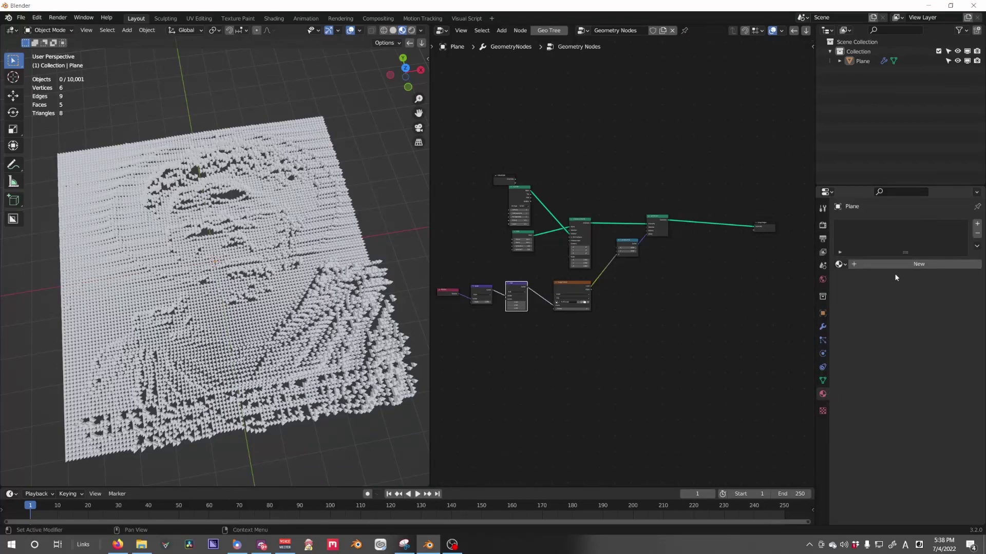
pyautogui.click(897, 266)
pyautogui.scroll(3, 682, 285)
pyautogui.hotkey('shift', 'a')
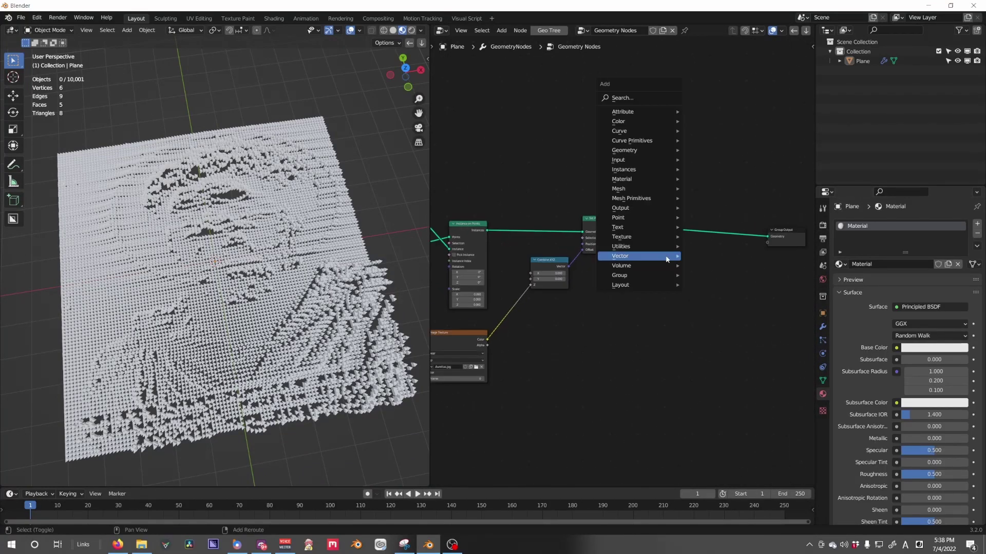
pyautogui.moveTo(624, 180)
pyautogui.click(718, 210)
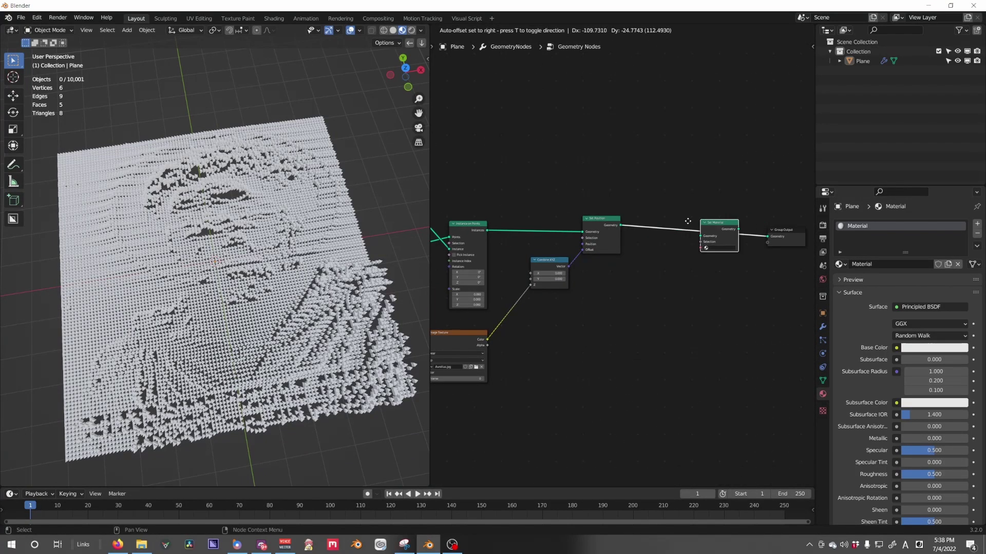
pyautogui.click(708, 248)
pyautogui.click(708, 248)
# Rename the plane's material to Face
pyautogui.moveTo(733, 250); pyautogui.dragTo(664, 301, button='middle')
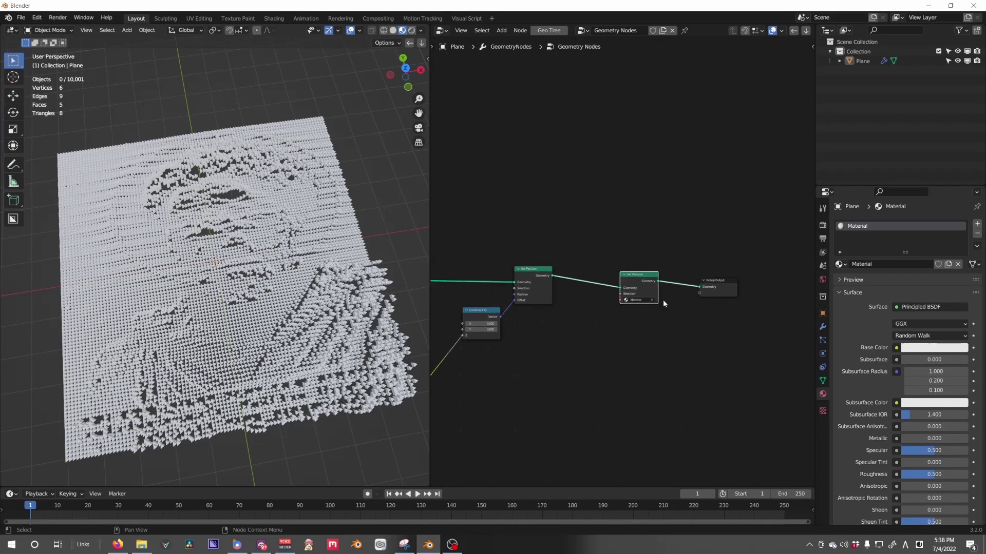
pyautogui.scroll(3, 664, 300)
pyautogui.click(866, 264)
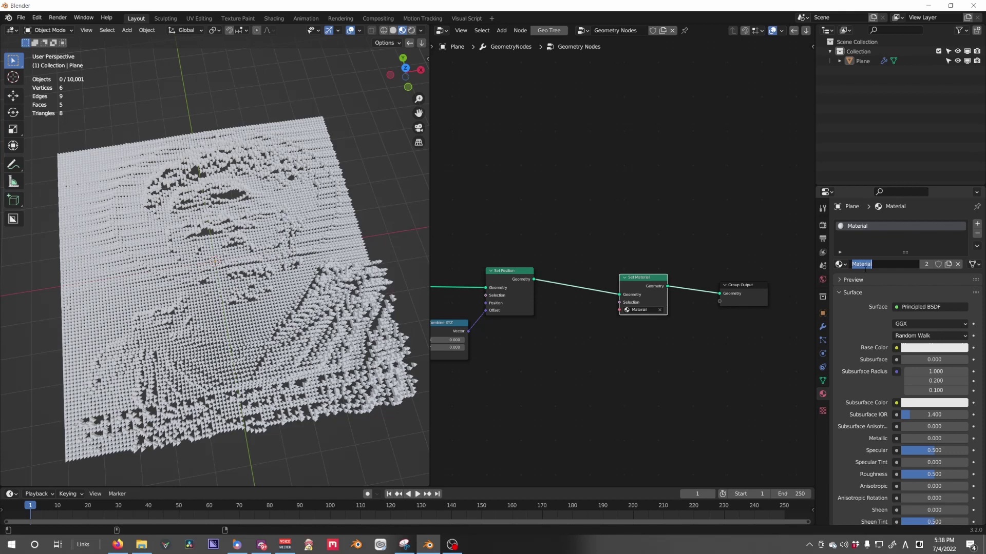
pyautogui.write('Face')
pyautogui.press('Return')
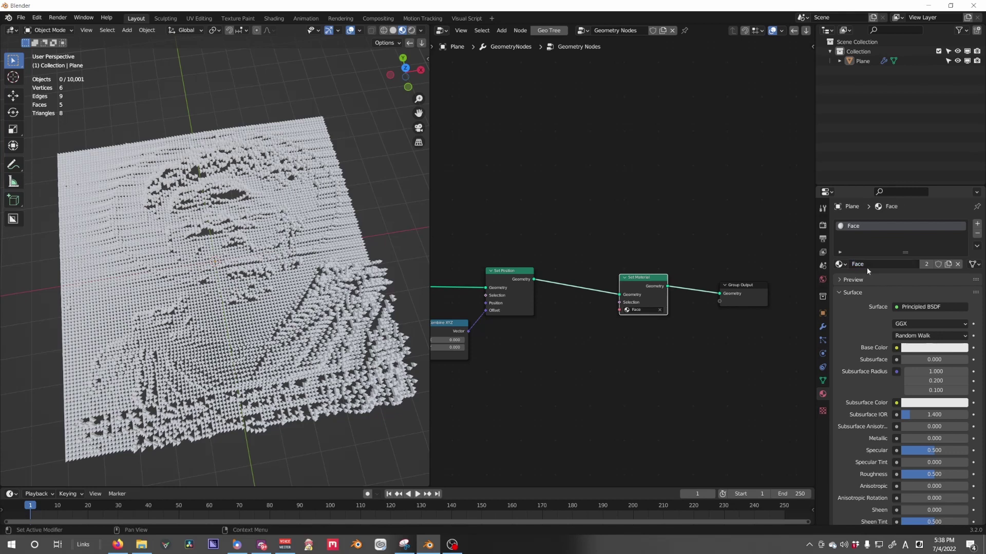
# Insert a Store Named Attribute node between Set Position and Set Material and space the nodes apart
pyautogui.moveTo(567, 328); pyautogui.dragTo(703, 321, button='middle')
pyautogui.moveTo(769, 278); pyautogui.dragTo(772, 266)
pyautogui.moveTo(763, 298); pyautogui.dragTo(680, 294, button='middle')
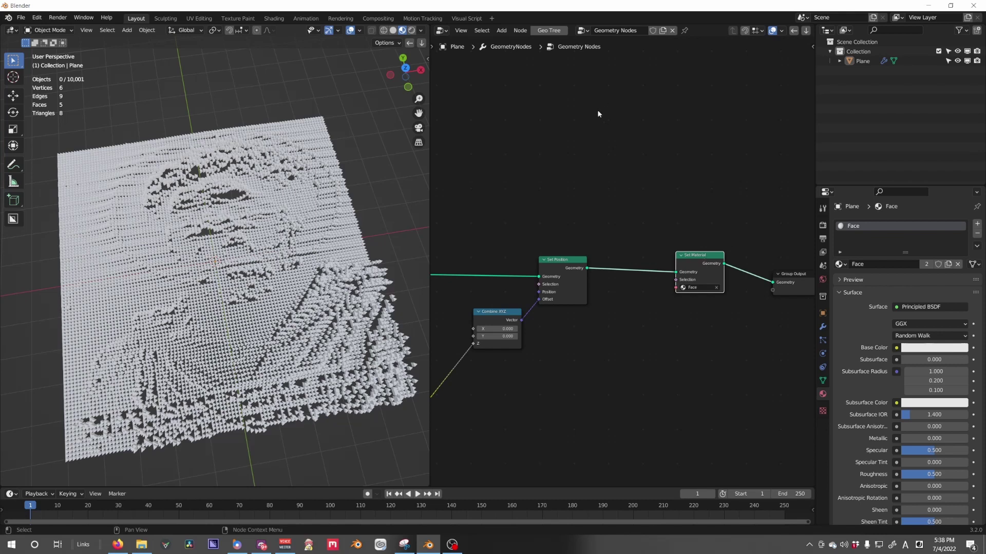
pyautogui.hotkey('shift', 'a')
pyautogui.moveTo(637, 152)
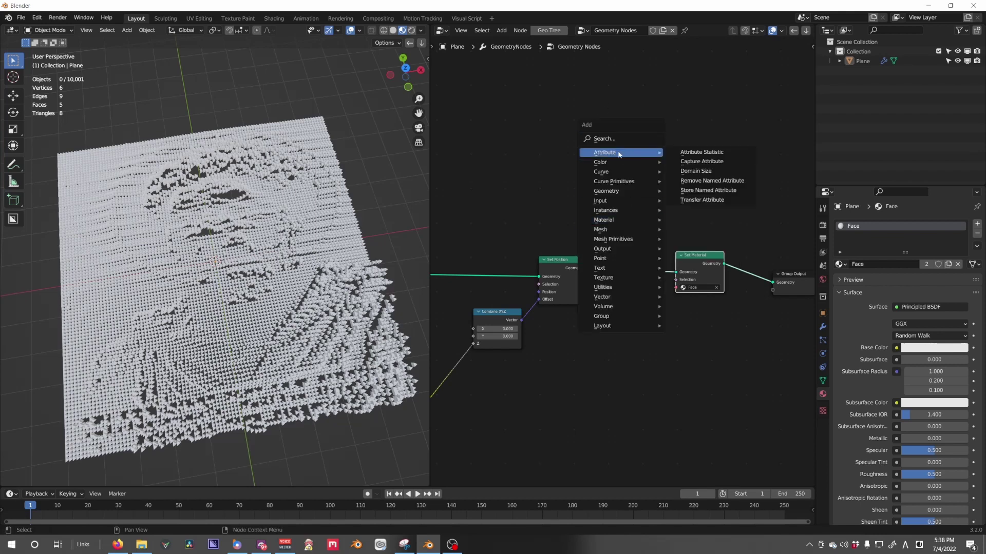
pyautogui.click(704, 191)
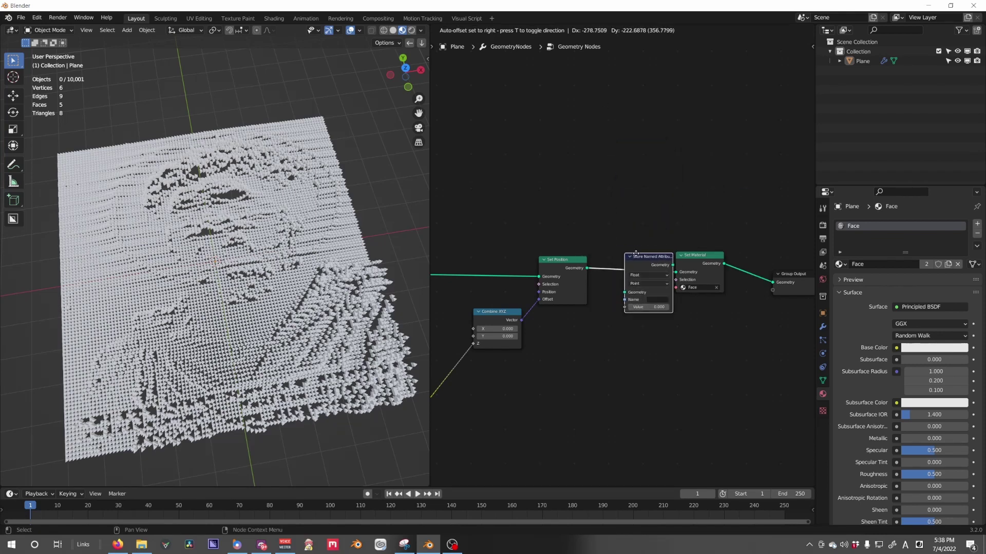
pyautogui.click(626, 248)
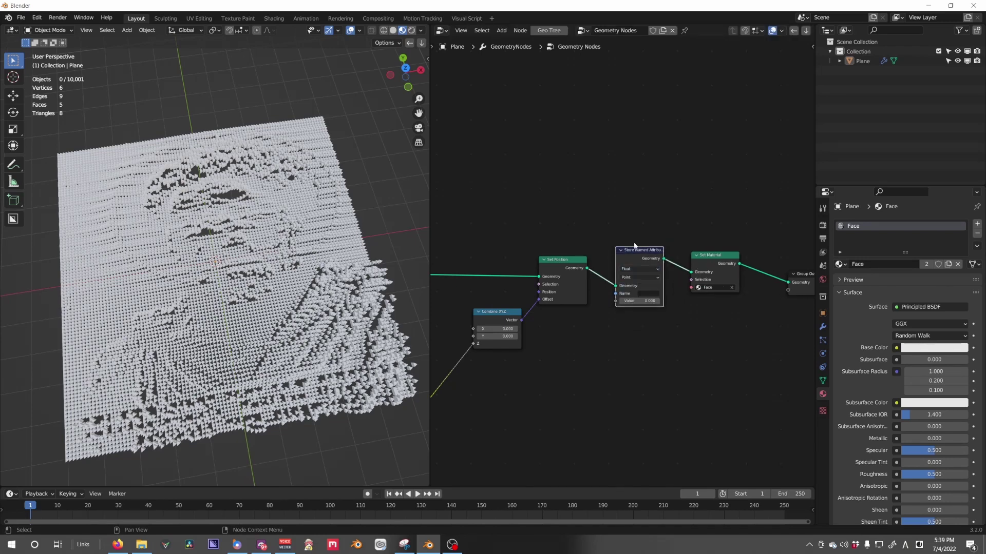
pyautogui.moveTo(642, 263)
pyautogui.mouseDown()
pyautogui.moveTo(650, 260)
pyautogui.moveTo(639, 271)
pyautogui.moveTo(651, 267)
pyautogui.mouseUp()
pyautogui.moveTo(702, 268); pyautogui.dragTo(723, 268)
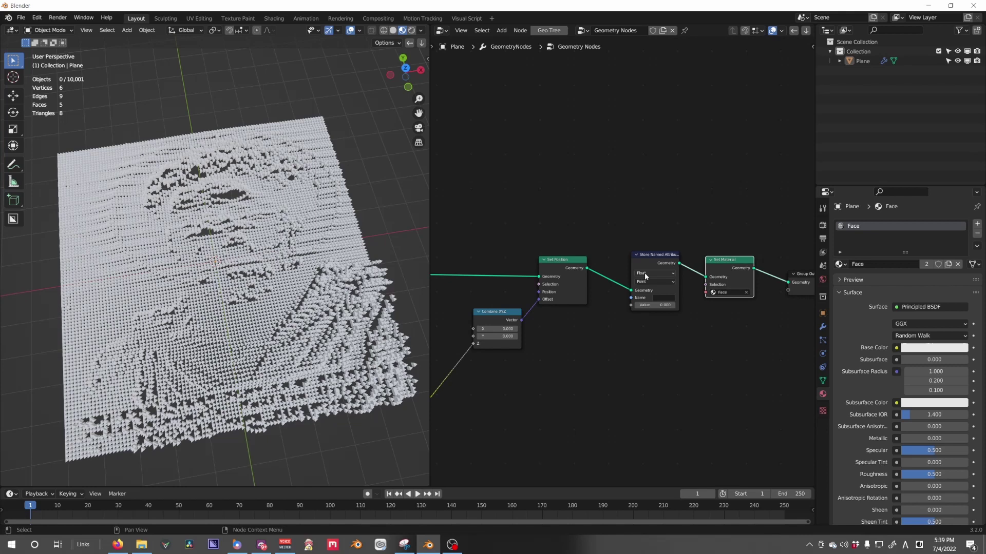
pyautogui.moveTo(660, 261); pyautogui.dragTo(660, 259)
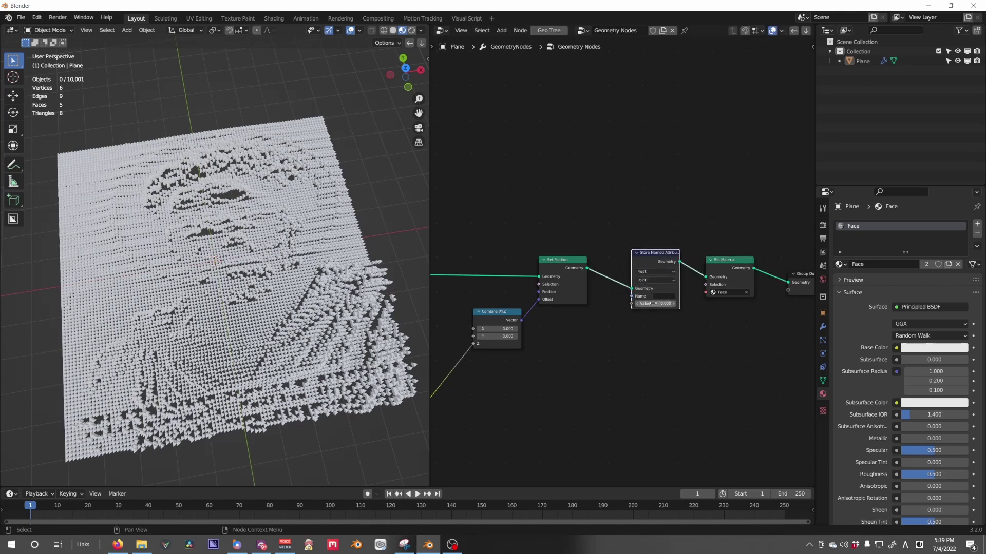
# Set the Store Named Attribute data type to Color and connect the Image Texture's Color to its Value
pyautogui.moveTo(655, 287); pyautogui.dragTo(686, 273, button='middle')
pyautogui.click(687, 289)
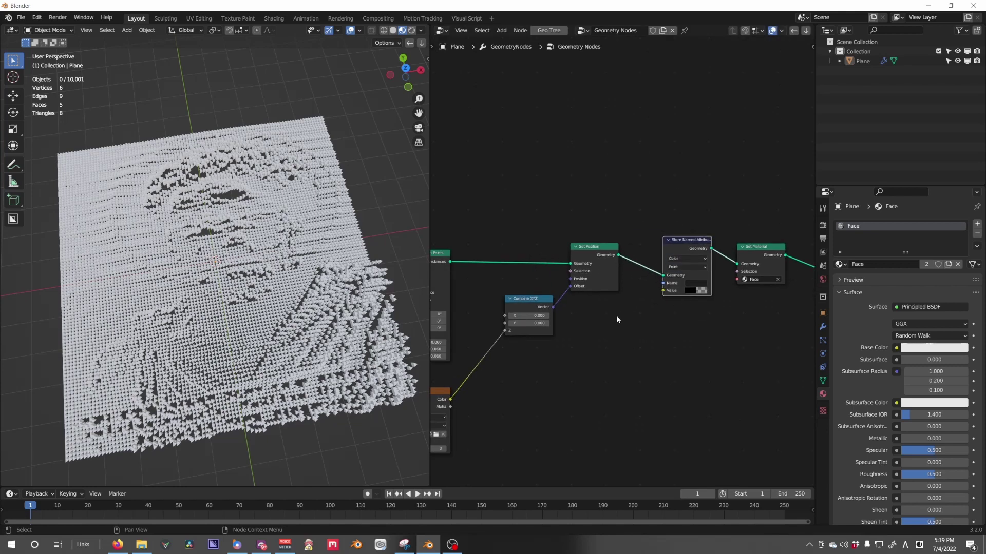
pyautogui.moveTo(470, 409); pyautogui.dragTo(553, 380, button='middle')
pyautogui.moveTo(550, 376); pyautogui.dragTo(763, 267)
# Name the stored color attribute col
pyautogui.moveTo(748, 290); pyautogui.dragTo(601, 350, button='middle')
pyautogui.click(649, 329)
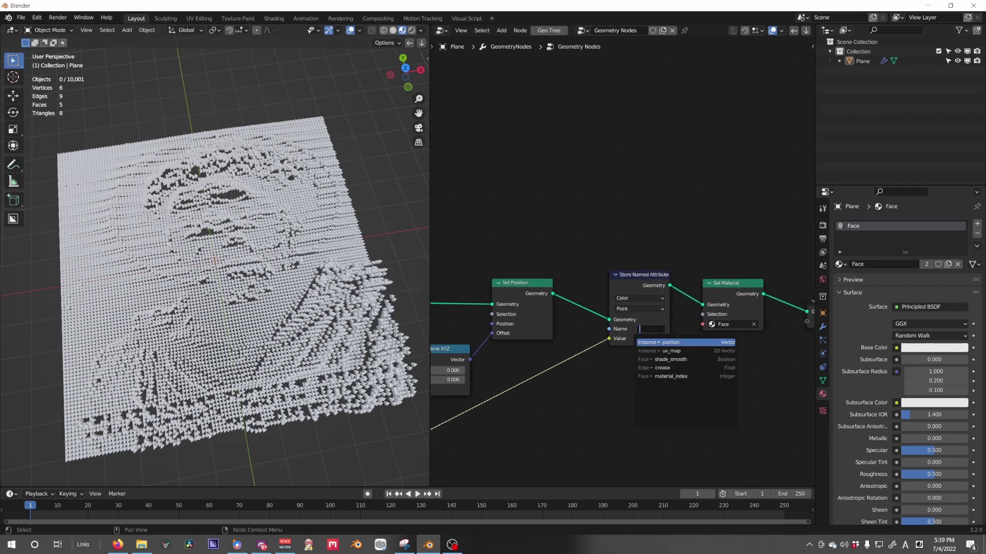
pyautogui.write('col')
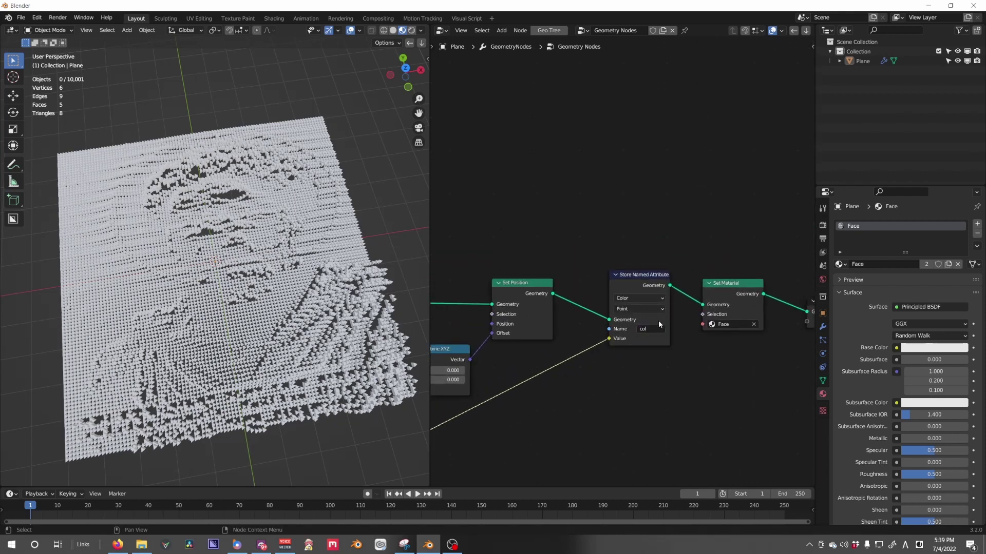
# Reposition the Store Named Attribute and Set Material nodes so they sit evenly between Set Position and Group Output
pyautogui.scroll(2, 659, 324)
pyautogui.moveTo(661, 281); pyautogui.dragTo(675, 276)
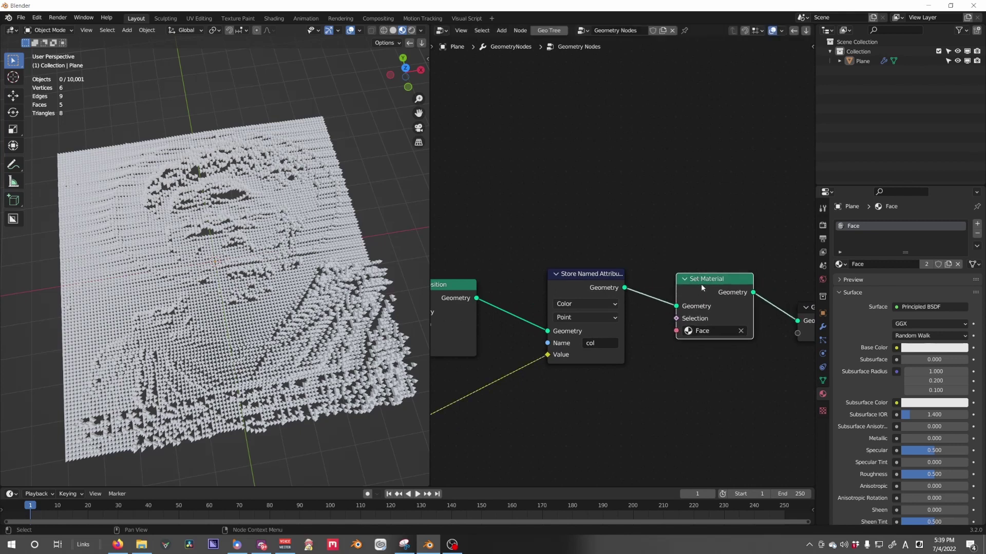
pyautogui.moveTo(588, 285)
pyautogui.mouseDown()
pyautogui.moveTo(590, 273)
pyautogui.moveTo(585, 290)
pyautogui.mouseUp()
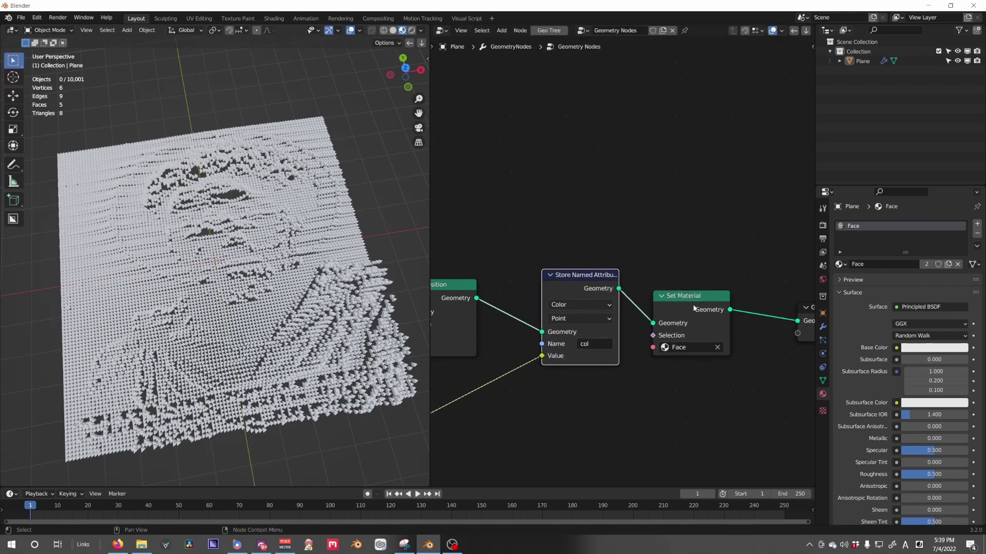
pyautogui.moveTo(693, 308); pyautogui.dragTo(707, 304)
pyautogui.scroll(-4, 707, 302)
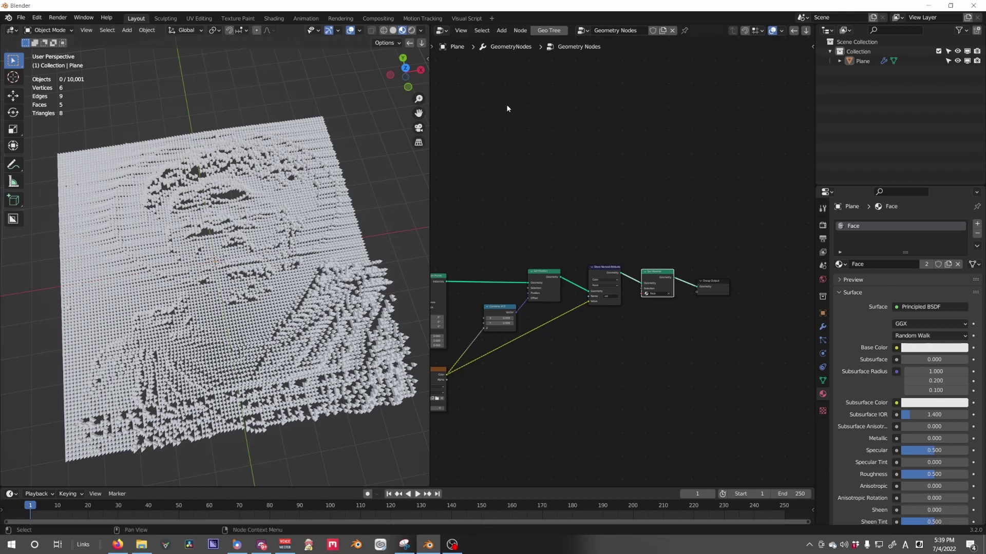
# Switch to the Shader Editor for the Face material and add an Attribute node beside the Principled BSDF
pyautogui.click(557, 32)
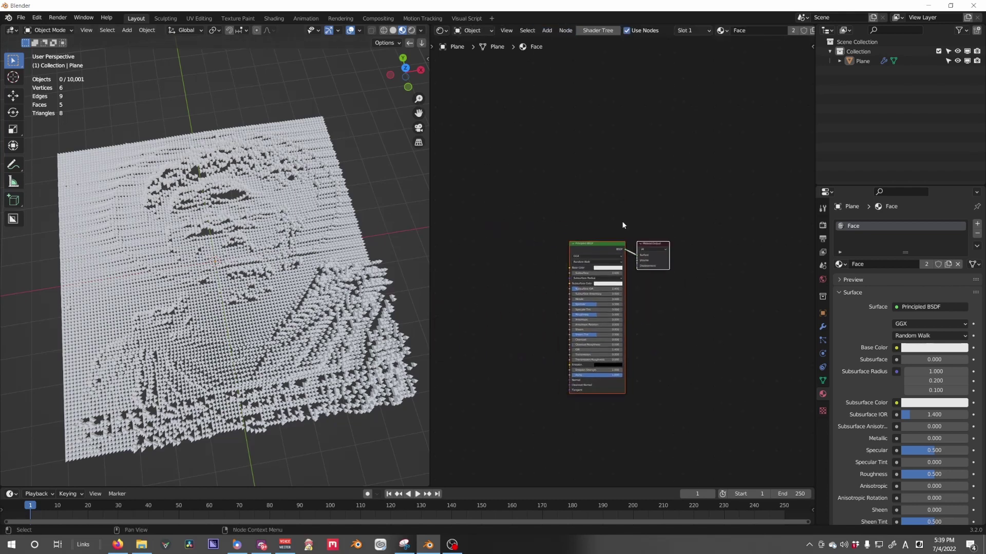
pyautogui.scroll(3, 615, 229)
pyautogui.click(440, 31)
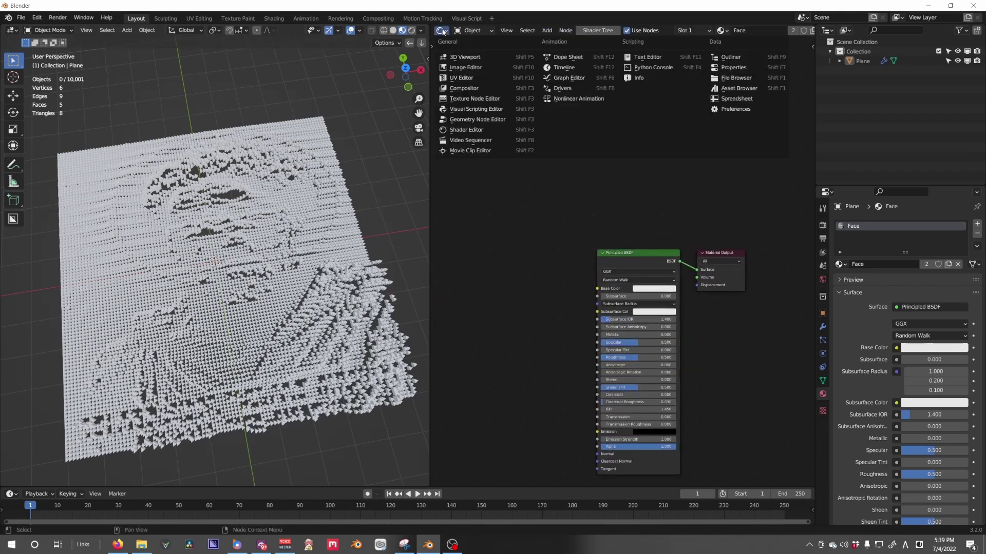
pyautogui.hotkey('shift', 'a')
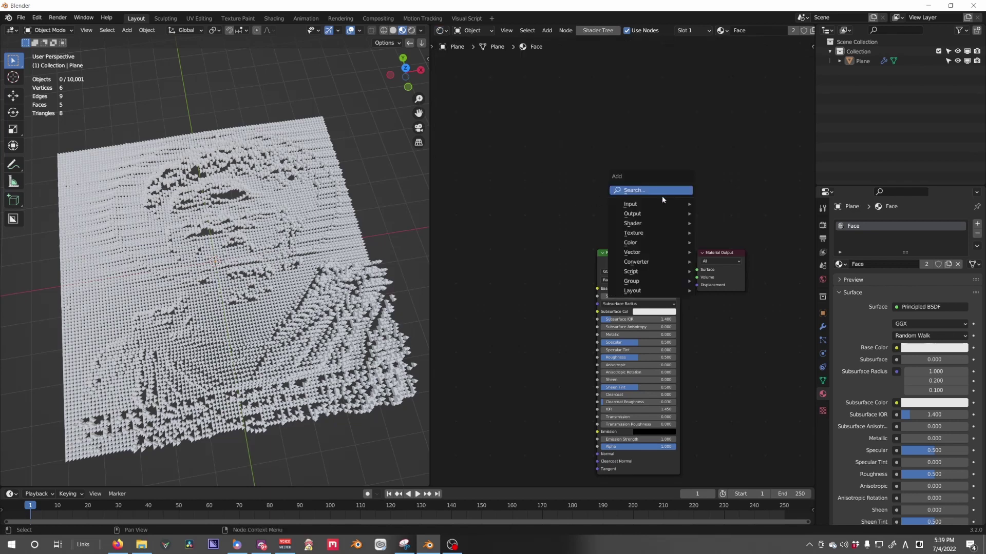
pyautogui.write('att')
pyautogui.press('Return')
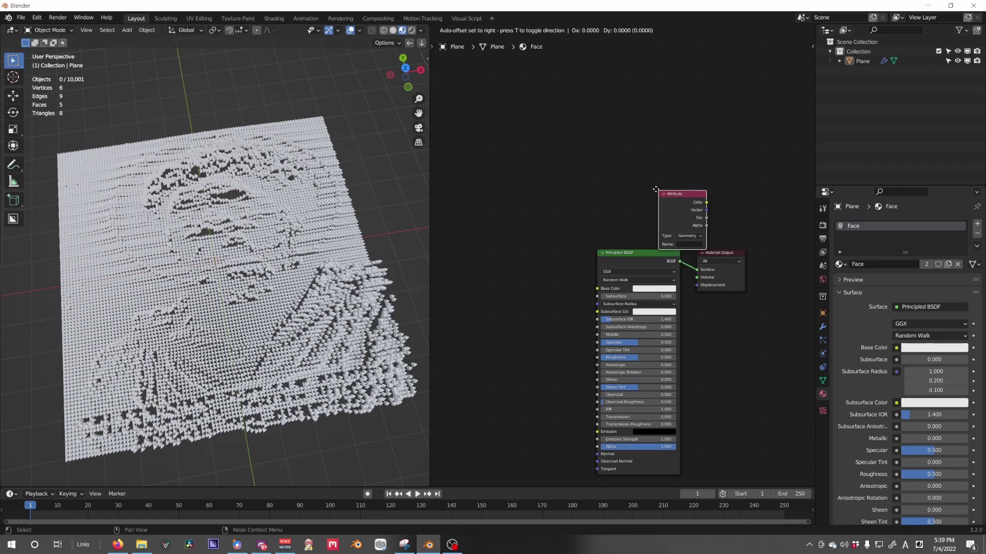
pyautogui.click(552, 243)
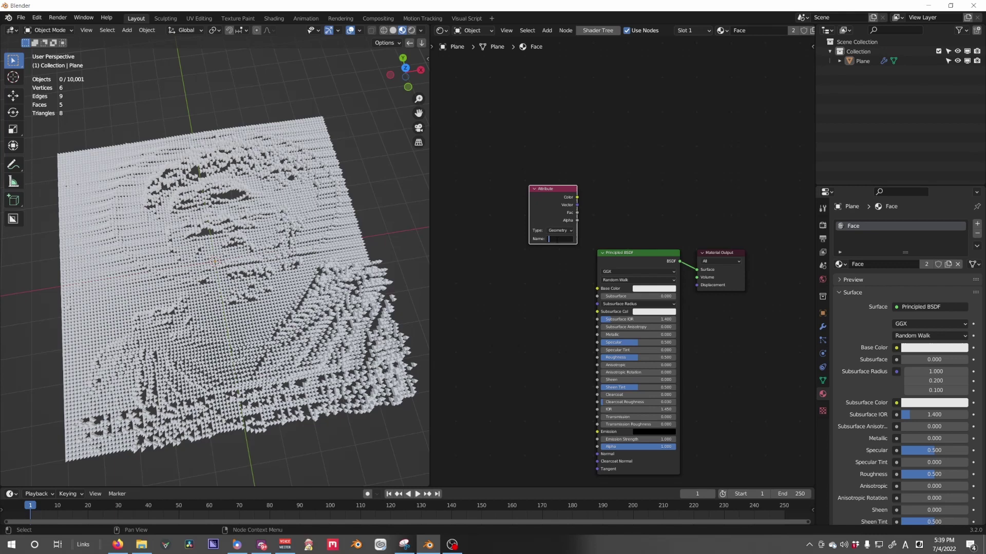
# Set the Attribute node's name to col, preview its Color through a Viewer, and move Material Output aside
pyautogui.write('col')
pyautogui.press('Return')
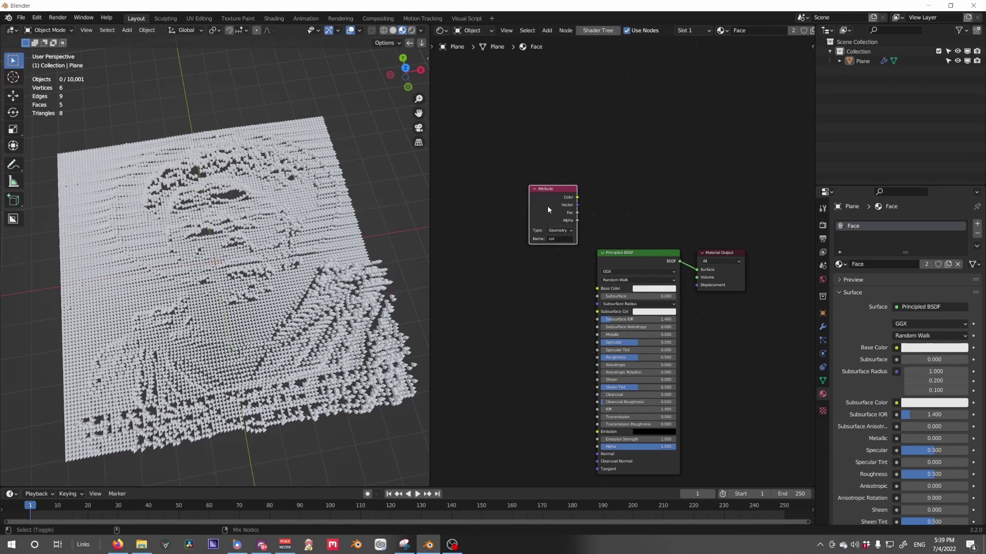
pyautogui.keyDown('ctrl'); pyautogui.keyDown('shift'); pyautogui.click(547, 205); pyautogui.keyUp('shift'); pyautogui.keyUp('ctrl')
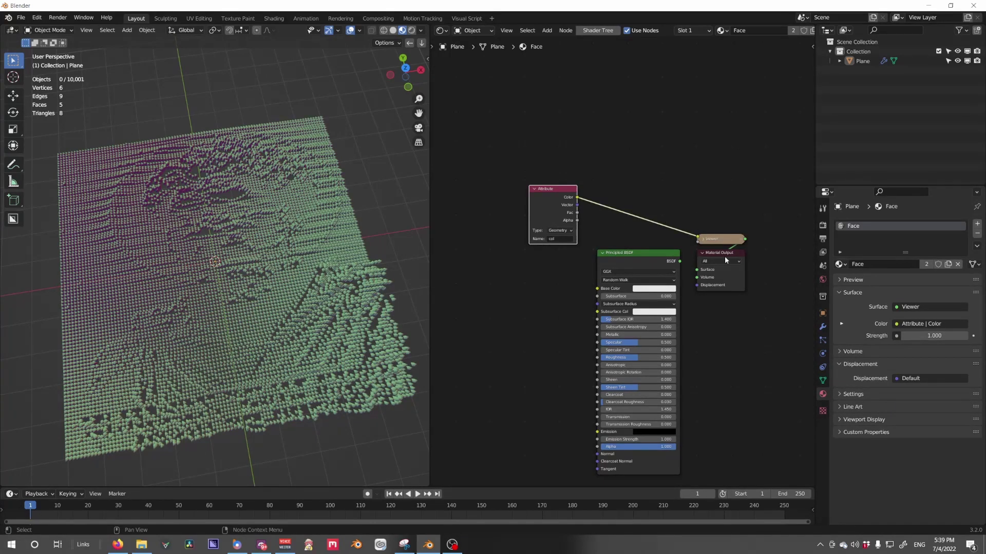
pyautogui.moveTo(724, 256); pyautogui.dragTo(787, 254)
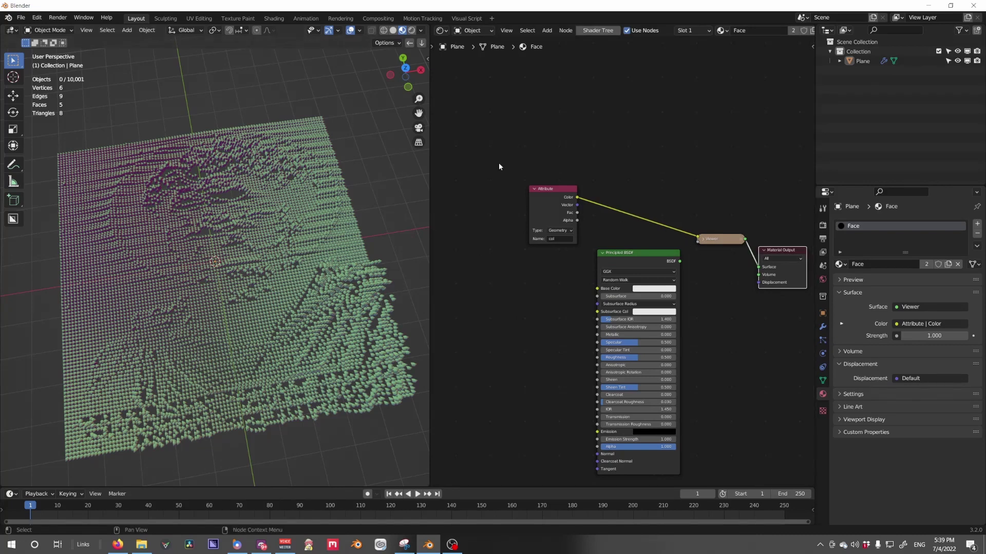
# Return to the geometry node tree and examine the chain from Instance on Points to Set Position
pyautogui.click(611, 30)
pyautogui.scroll(-6, 692, 352)
pyautogui.moveTo(692, 352); pyautogui.dragTo(679, 337, button='middle')
pyautogui.scroll(5, 590, 317)
pyautogui.moveTo(716, 301); pyautogui.dragTo(578, 321, button='middle')
pyautogui.scroll(4, 578, 321)
pyautogui.moveTo(568, 306)
pyautogui.mouseDown()
pyautogui.moveTo(583, 298)
pyautogui.moveTo(581, 306)
pyautogui.mouseUp()
pyautogui.moveTo(490, 332); pyautogui.dragTo(808, 336, button='middle')
pyautogui.scroll(-2, 613, 334)
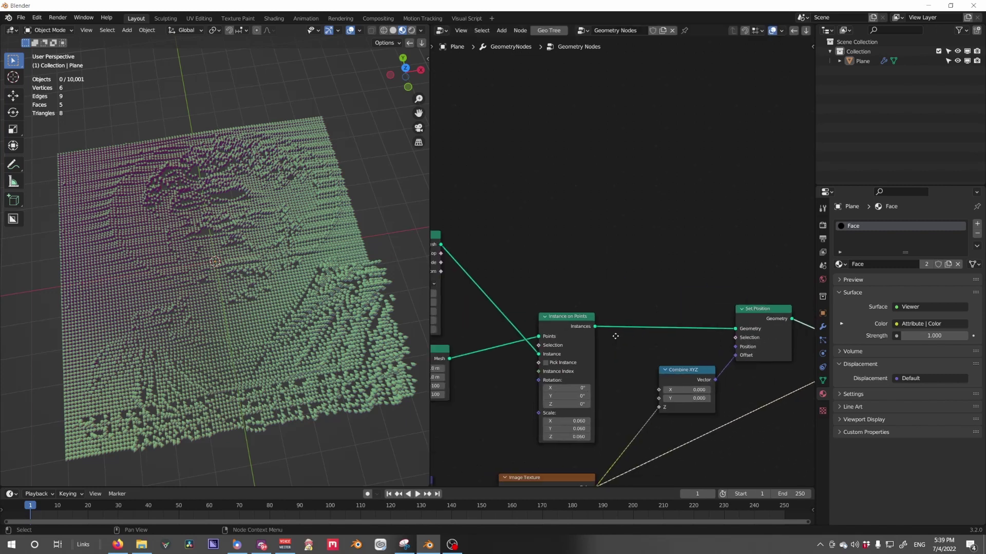
pyautogui.moveTo(614, 334); pyautogui.dragTo(652, 321, button='middle')
pyautogui.moveTo(595, 314); pyautogui.dragTo(596, 308)
pyautogui.moveTo(675, 314); pyautogui.dragTo(603, 307, button='middle')
pyautogui.scroll(1, 603, 308)
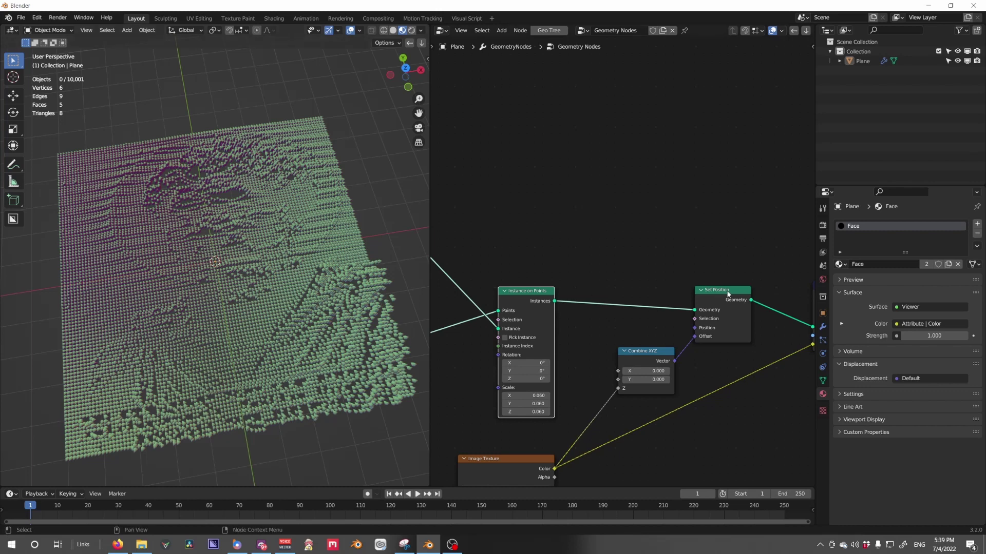
# Insert a Realize Instances node between Set Position and Store Named Attribute and inspect the colored relief
pyautogui.moveTo(728, 295); pyautogui.dragTo(620, 272, button='middle')
pyautogui.scroll(2, 620, 272)
pyautogui.hotkey('shift', 'a')
pyautogui.write('rea')
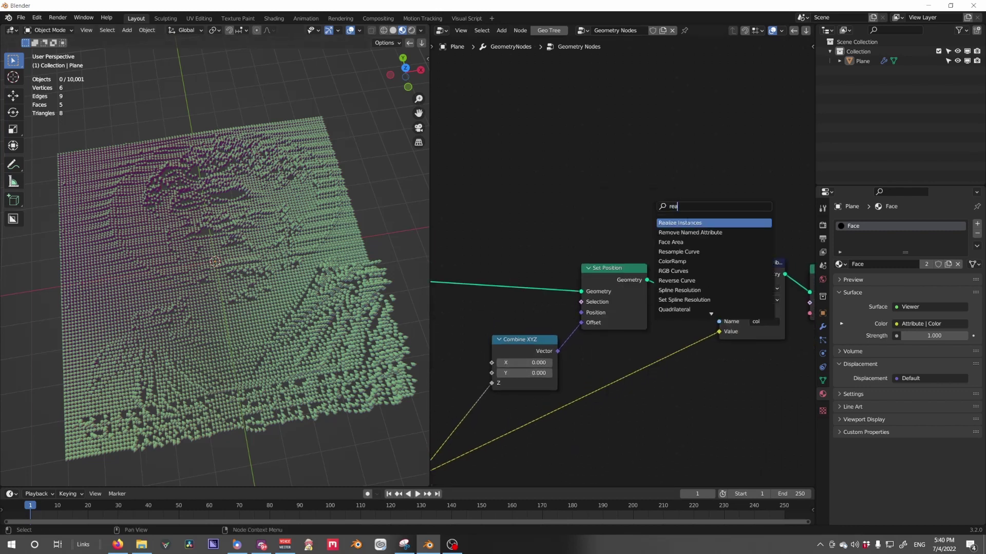
pyautogui.click(687, 222)
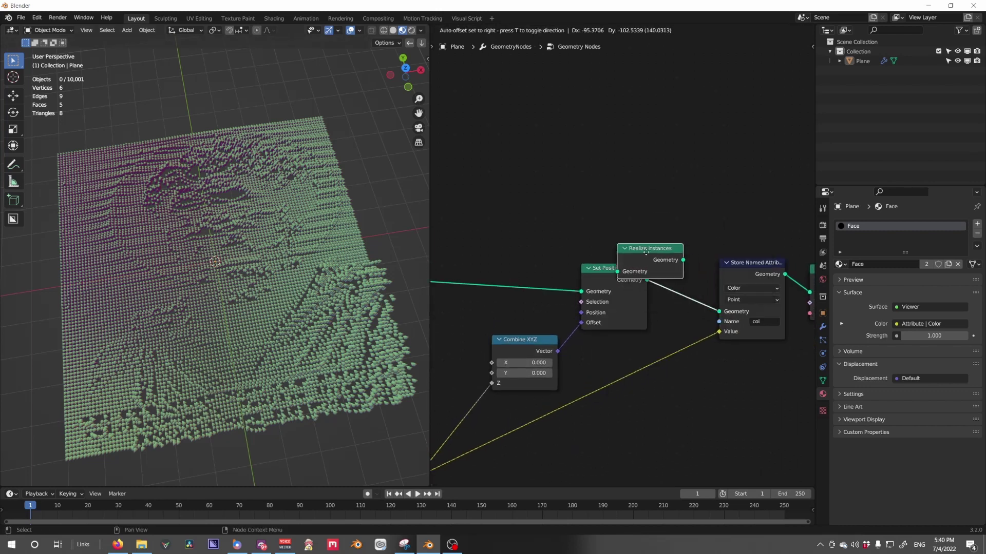
pyautogui.click(672, 295)
pyautogui.moveTo(304, 270); pyautogui.dragTo(283, 317, button='middle')
pyautogui.press('KP_7')
pyautogui.moveTo(280, 363); pyautogui.dragTo(290, 340, button='middle')
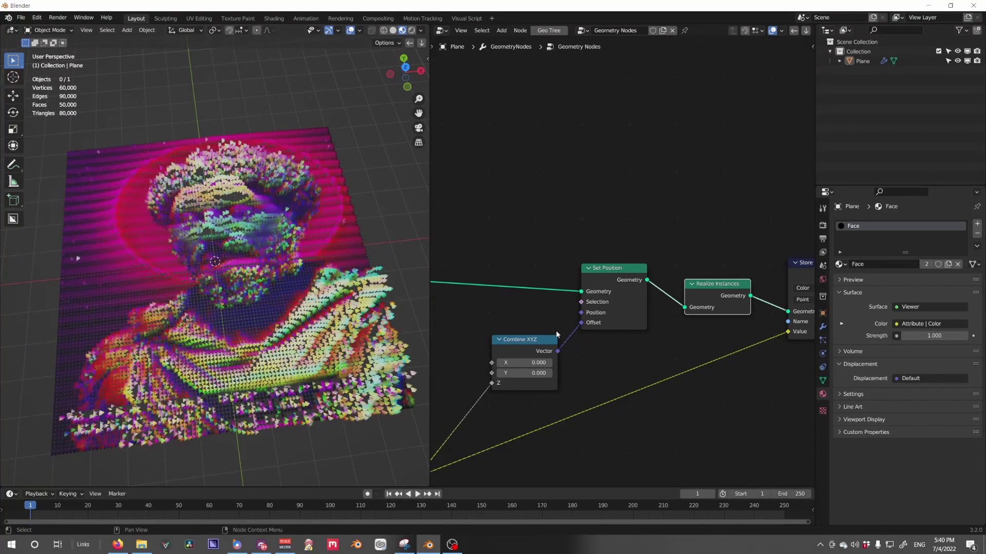
# Move the Position node away from the Scale node to make room between them
pyautogui.scroll(-7, 537, 336)
pyautogui.moveTo(524, 339); pyautogui.dragTo(708, 294, button='middle')
pyautogui.scroll(4, 677, 347)
pyautogui.moveTo(556, 370); pyautogui.dragTo(663, 340, button='middle')
pyautogui.scroll(2, 677, 344)
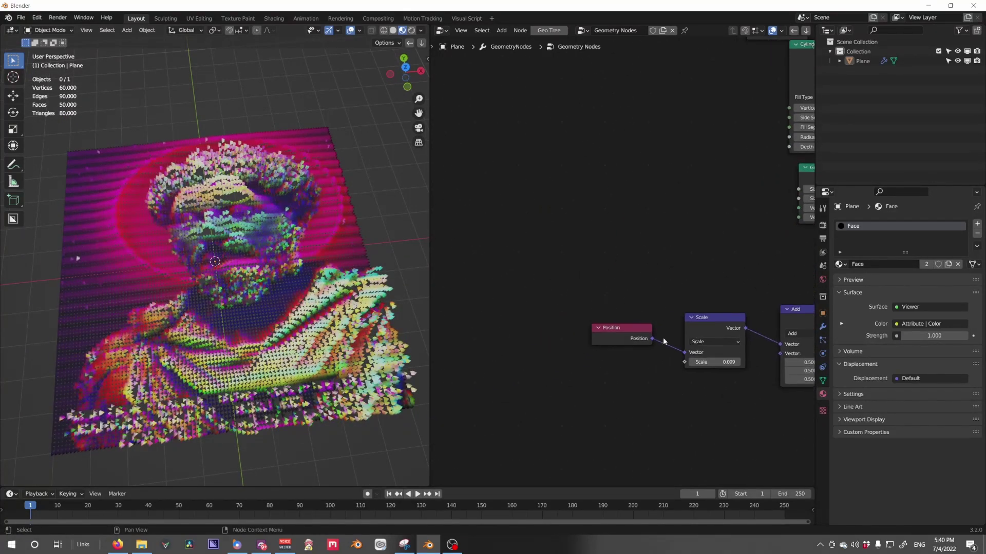
pyautogui.moveTo(629, 334); pyautogui.dragTo(490, 342)
pyautogui.scroll(1, 636, 263)
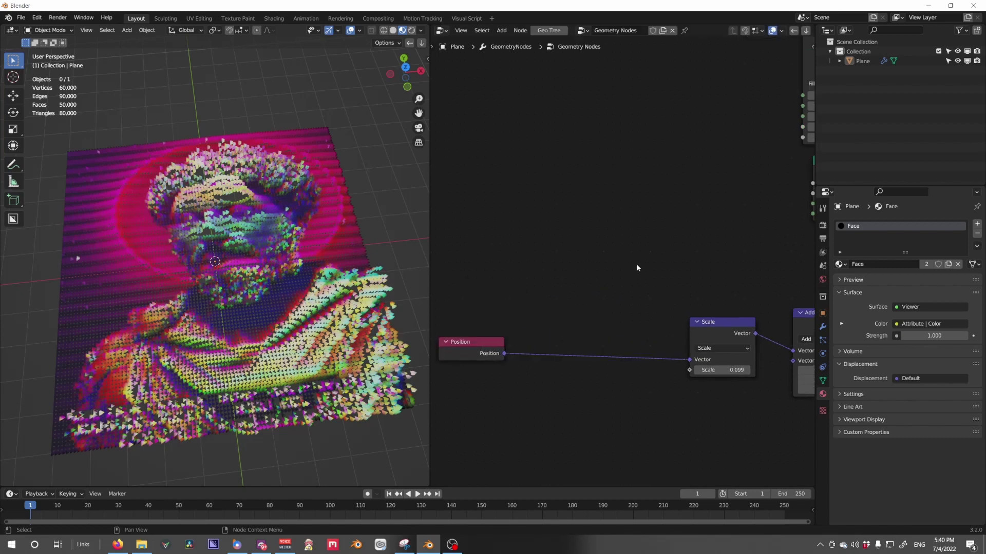
# Add a Combine XYZ node and insert a Separate XYZ node between Position and Scale
pyautogui.hotkey('shift', 'a')
pyautogui.moveTo(645, 431)
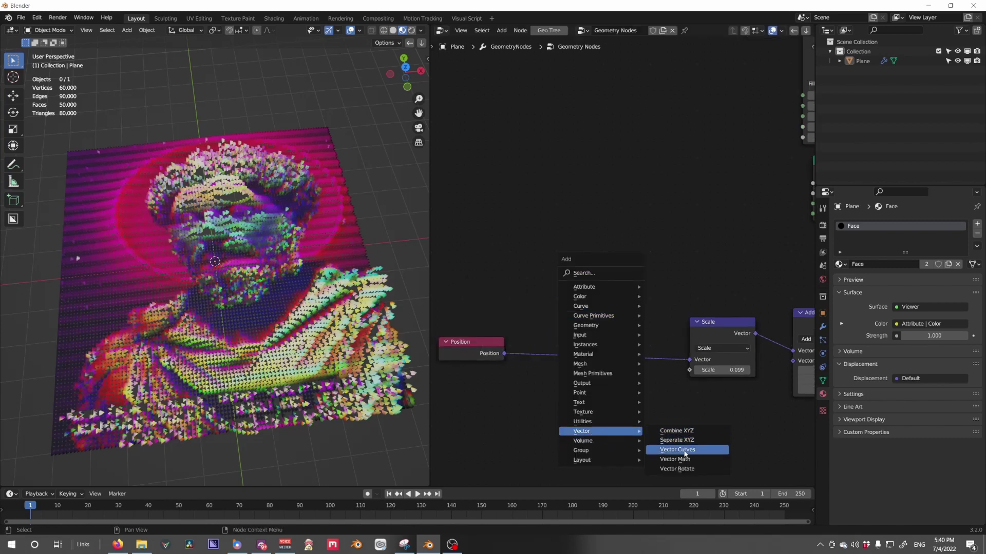
pyautogui.click(675, 430)
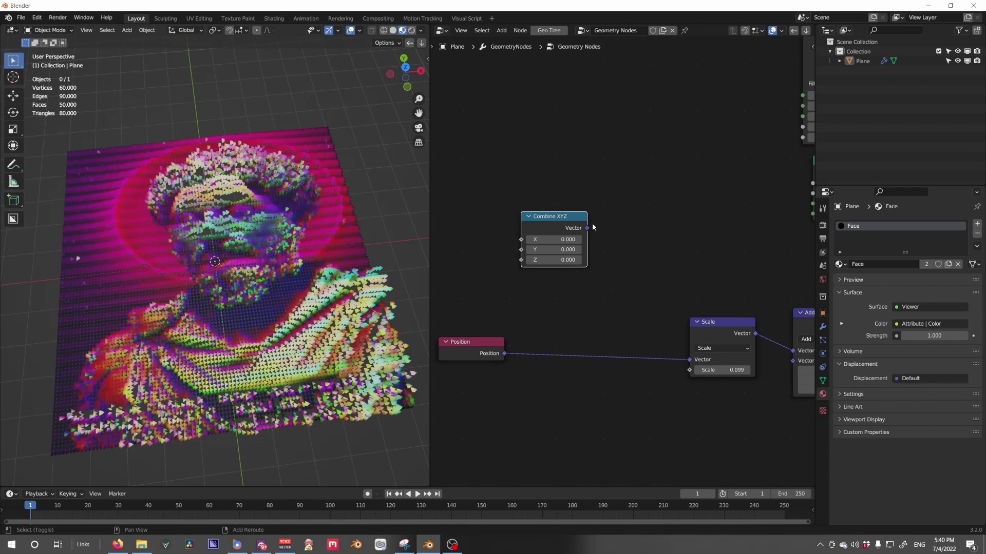
pyautogui.hotkey('shift', 'a')
pyautogui.click(659, 232)
pyautogui.click(524, 319)
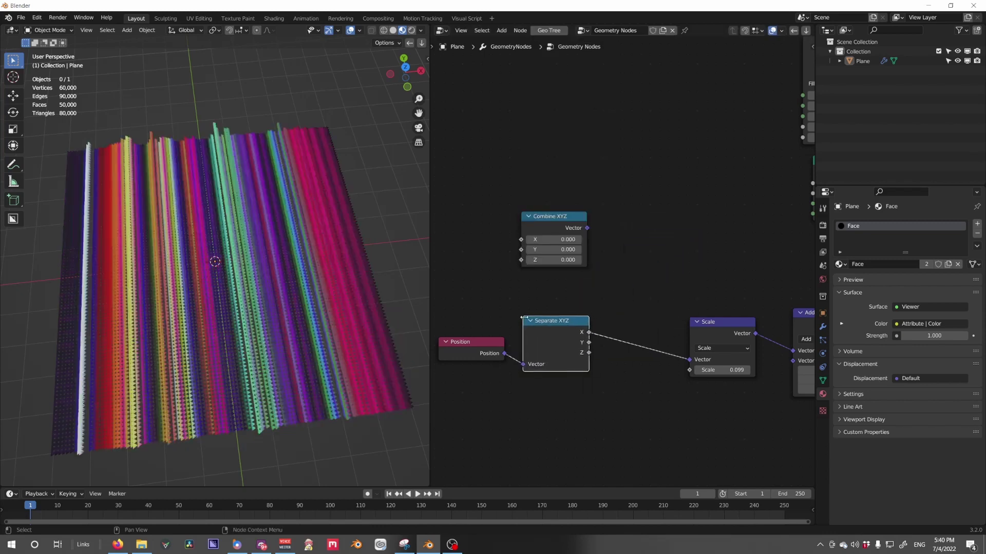
# Route Separate XYZ's X and Y through the matching Combine XYZ inputs into Scale, and space the nodes apart
pyautogui.moveTo(536, 327); pyautogui.dragTo(560, 335)
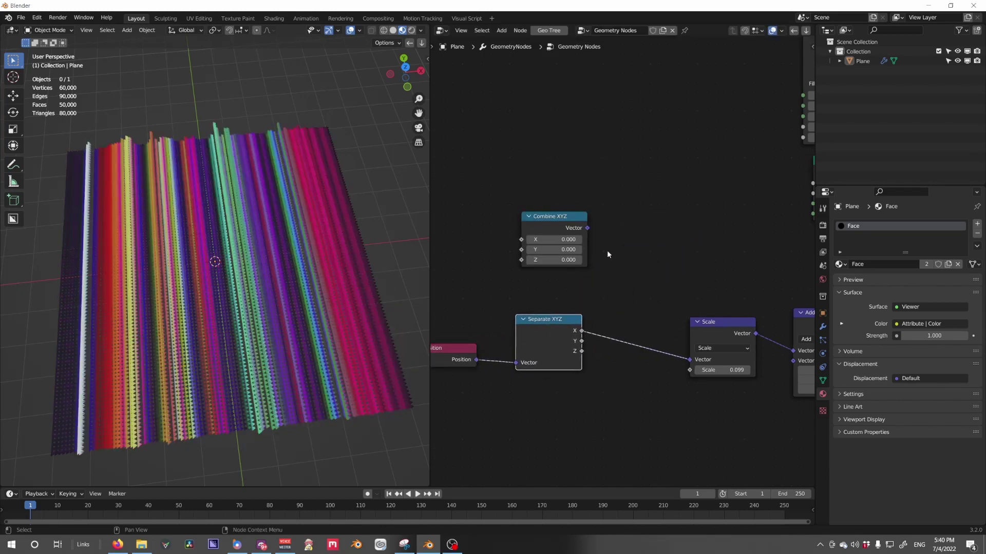
pyautogui.moveTo(556, 224); pyautogui.dragTo(619, 357)
pyautogui.moveTo(648, 323); pyautogui.dragTo(652, 314)
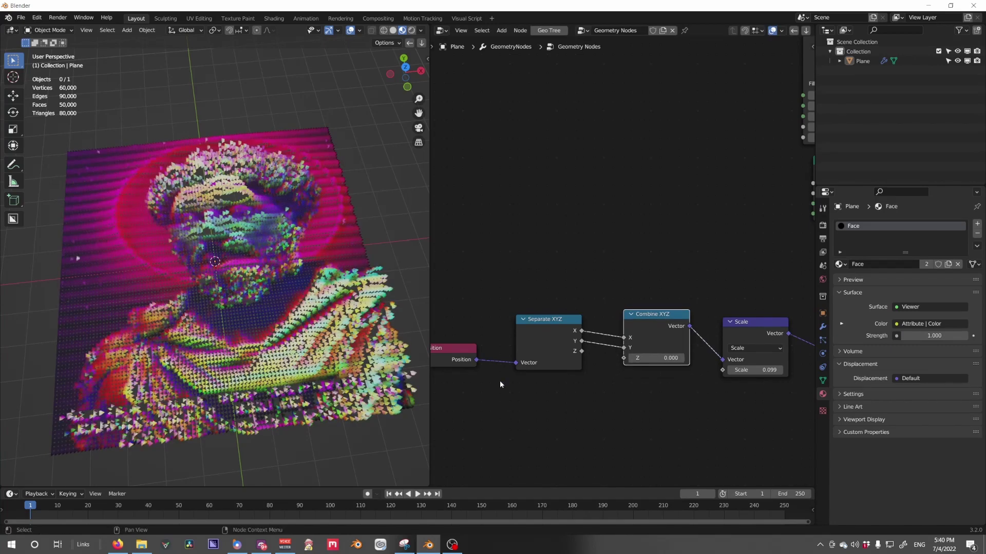
pyautogui.moveTo(471, 348); pyautogui.dragTo(428, 358)
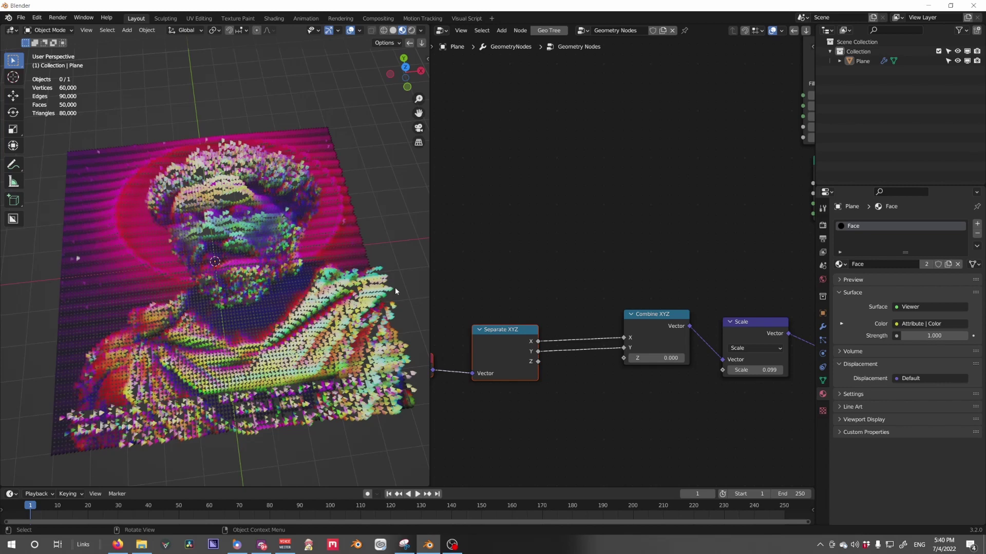
pyautogui.moveTo(513, 348); pyautogui.dragTo(510, 342)
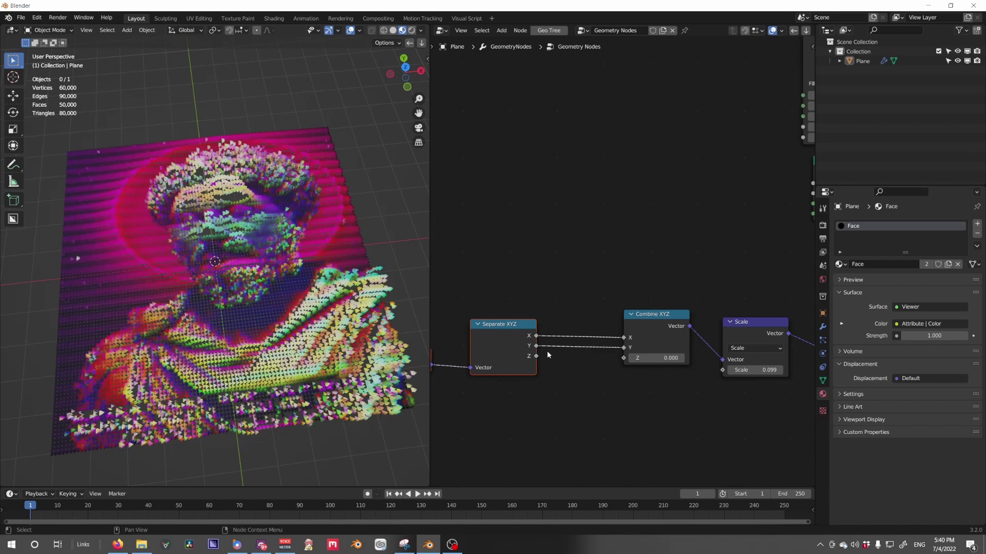
# Insert a Math node set to Multiply on the X link between Separate XYZ and Combine XYZ
pyautogui.hotkey('shift', 'a')
pyautogui.moveTo(611, 250)
pyautogui.hotkey('shift', 'a')
pyautogui.moveTo(614, 201)
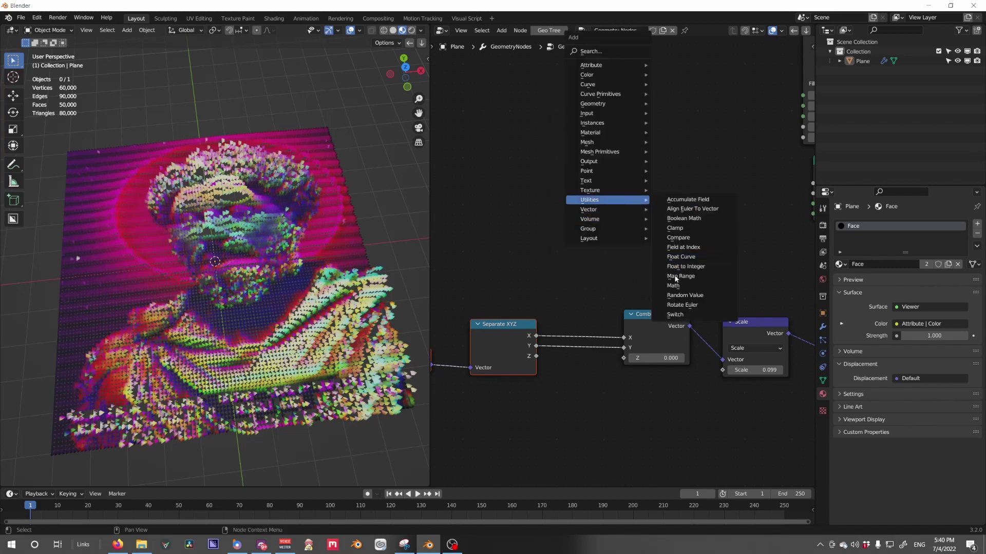
pyautogui.click(674, 285)
pyautogui.click(596, 328)
pyautogui.click(595, 325)
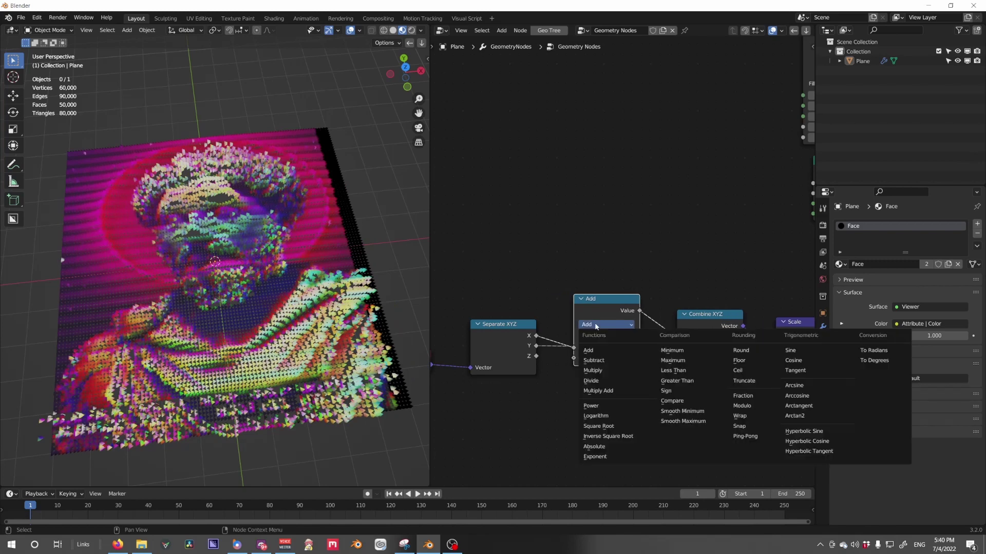
pyautogui.click(593, 370)
# Set the Multiply node's value to 1 and duplicate it onto the Y link between Separate XYZ and Combine XYZ
pyautogui.moveTo(600, 336); pyautogui.dragTo(596, 299)
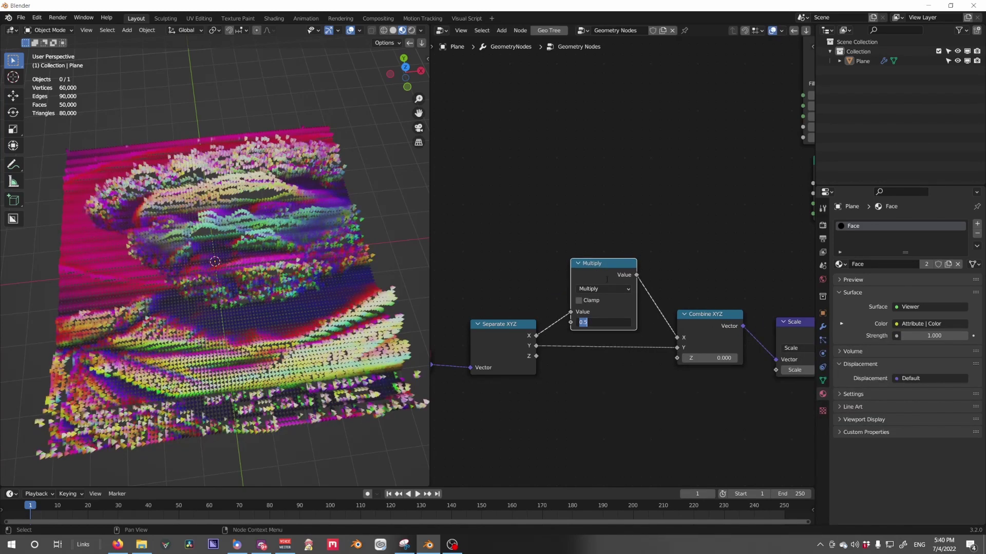
pyautogui.write('1')
pyautogui.press('Return')
pyautogui.hotkey('shift', 'd')
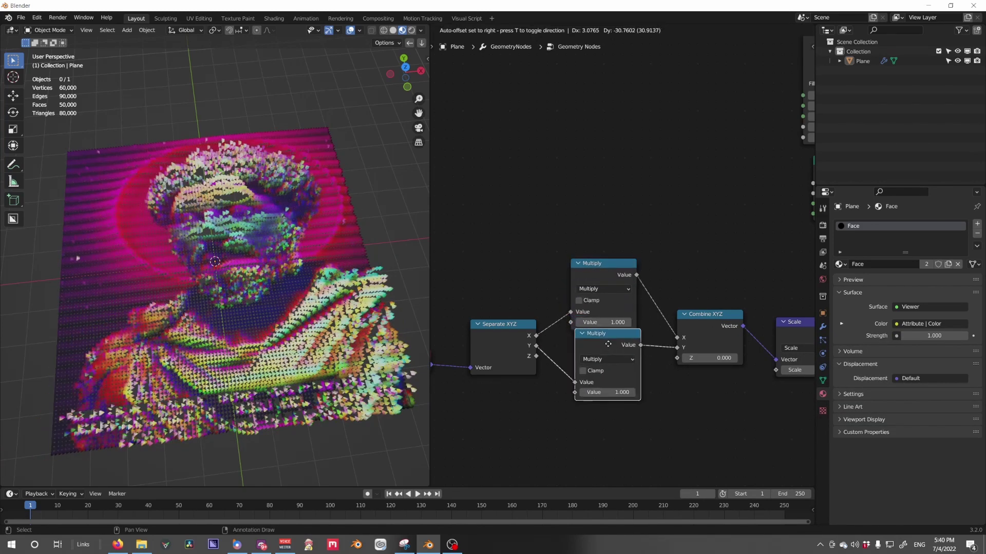
pyautogui.click(606, 347)
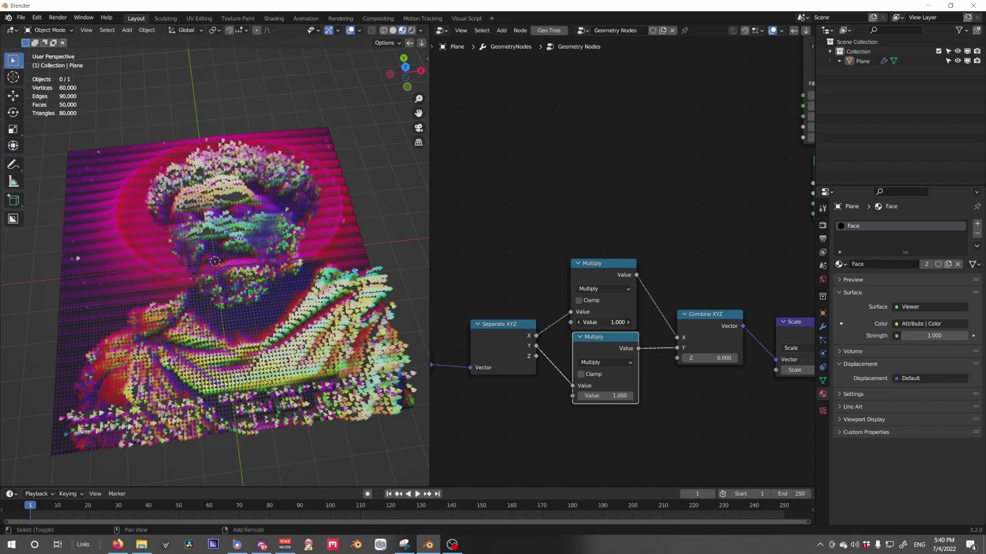
# Set the value of the Multiply node on the X link to 1.25 and check the image's proportions
pyautogui.moveTo(603, 322); pyautogui.dragTo(620, 322)
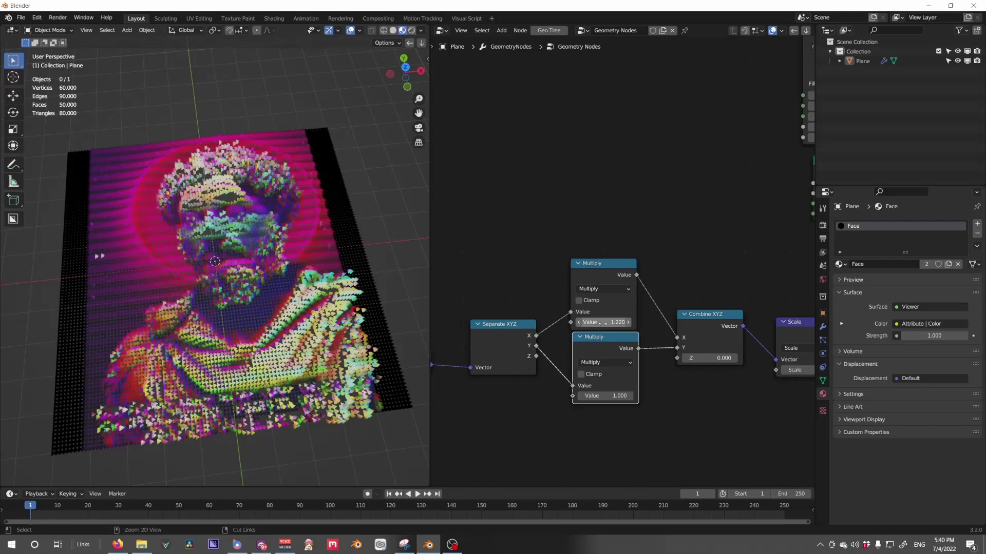
pyautogui.hotkey('ctrl', 'z')
pyautogui.click(602, 321)
pyautogui.write('1.2')
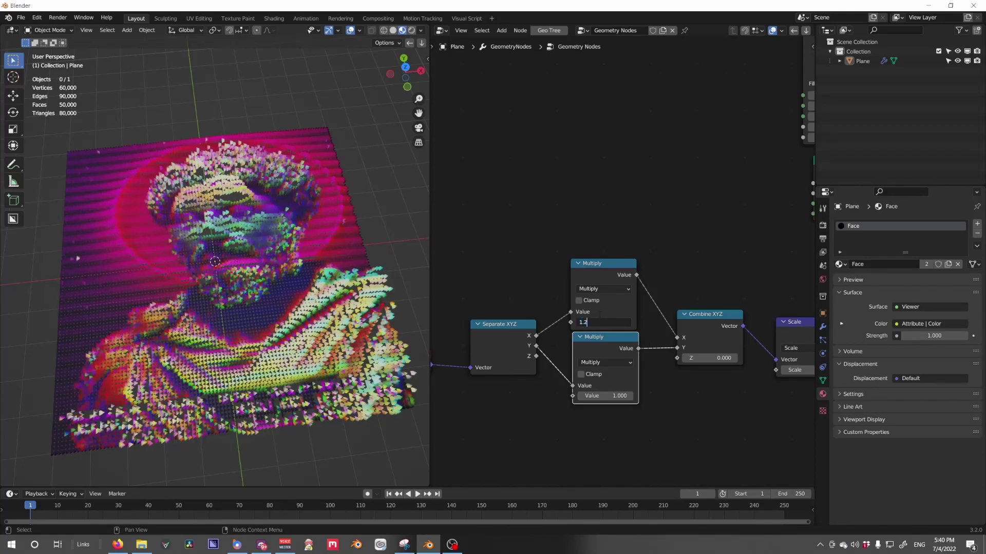
pyautogui.write('5')
pyautogui.press('Return')
pyautogui.moveTo(247, 276); pyautogui.dragTo(258, 198, button='middle')
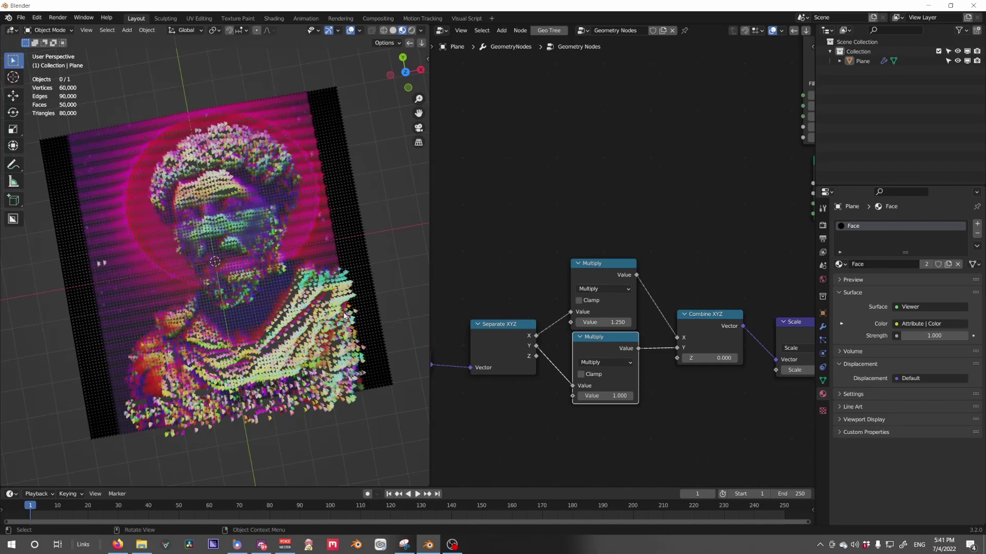
pyautogui.moveTo(641, 357); pyautogui.dragTo(592, 347, button='middle')
pyautogui.scroll(-1, 662, 365)
pyautogui.moveTo(670, 368); pyautogui.dragTo(635, 349, button='middle')
pyautogui.scroll(-5, 635, 348)
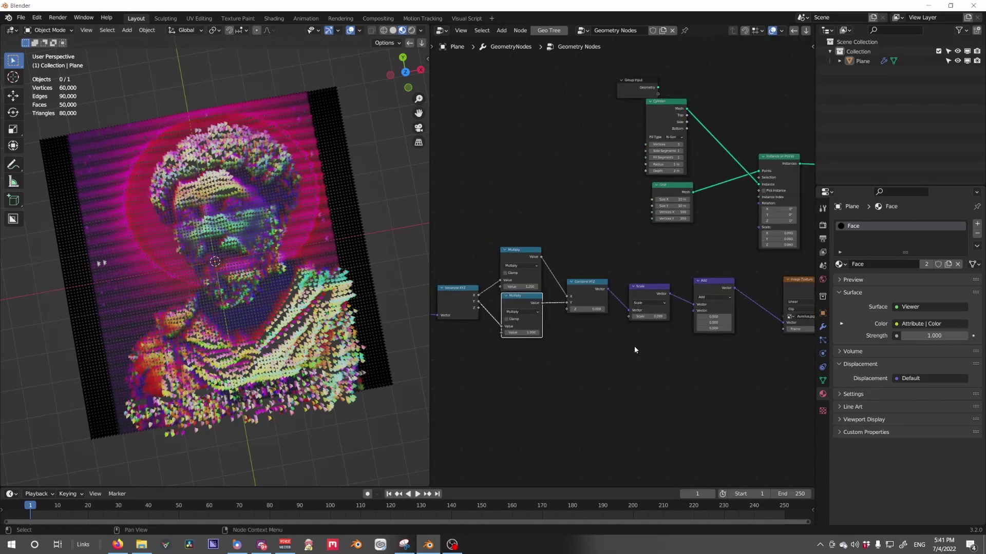
pyautogui.moveTo(366, 269); pyautogui.dragTo(255, 252, button='middle')
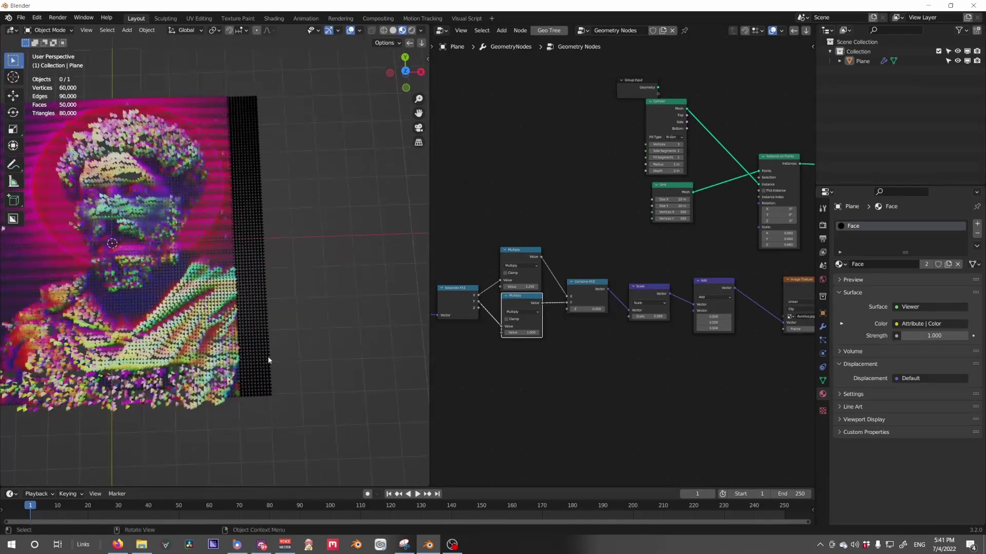
# Examine the black borders beside the portrait and the Image Texture node's Color and Alpha outputs
pyautogui.moveTo(641, 380); pyautogui.dragTo(470, 363, button='middle')
pyautogui.scroll(10, 615, 330)
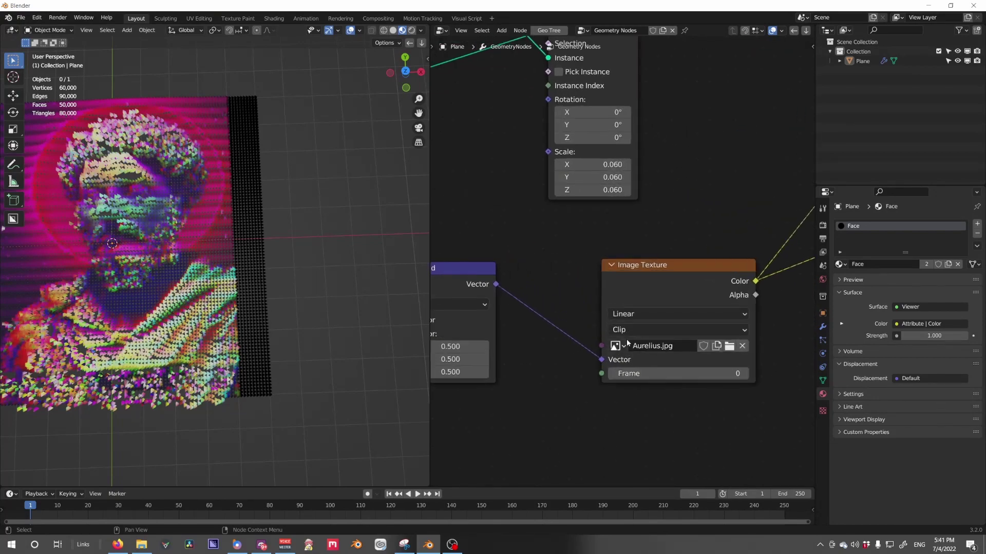
pyautogui.scroll(-5, 270, 272)
pyautogui.keyDown('shift'); pyautogui.moveTo(242, 266); pyautogui.dragTo(328, 282, button='middle'); pyautogui.keyUp('shift')
pyautogui.scroll(6, 329, 283)
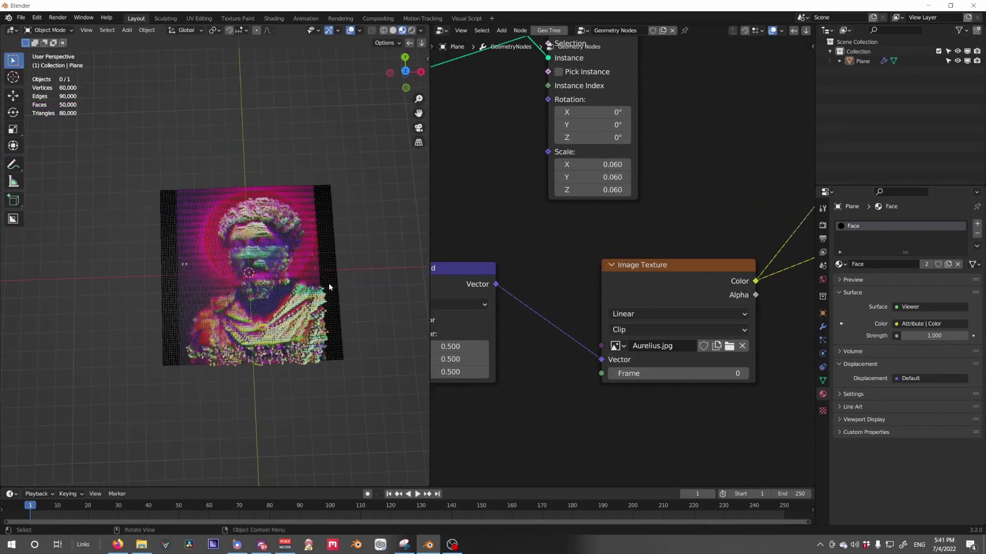
pyautogui.scroll(-5, 364, 288)
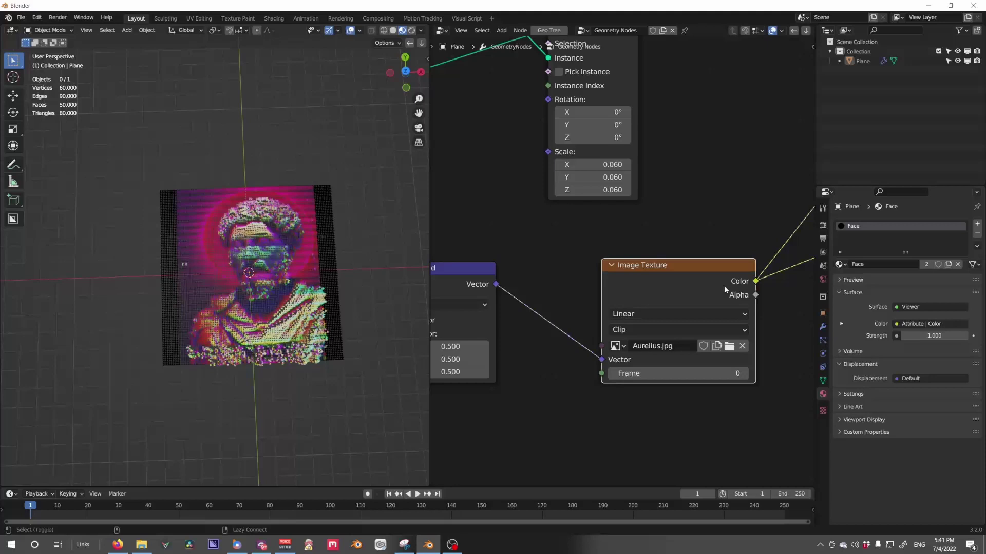
pyautogui.scroll(-3, 507, 304)
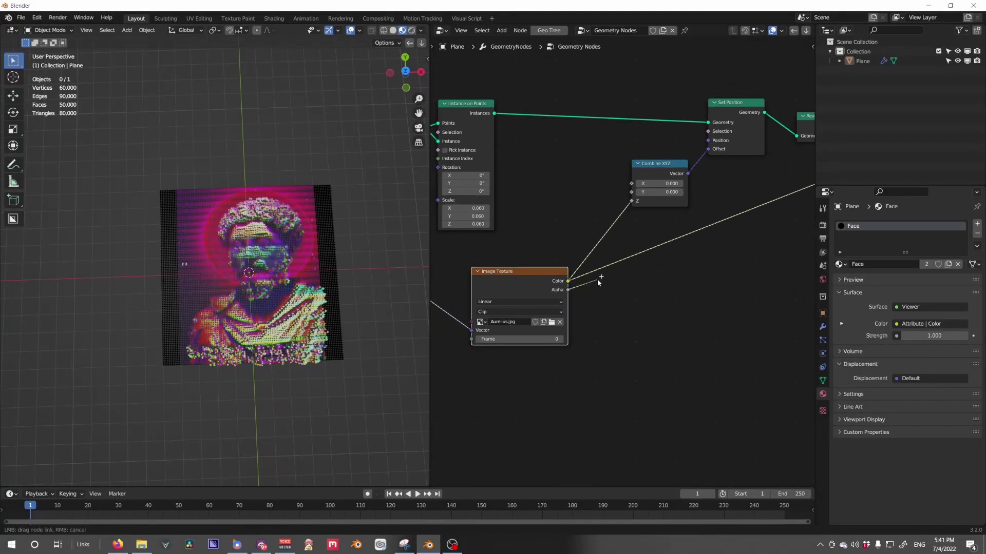
pyautogui.moveTo(597, 281); pyautogui.dragTo(604, 284)
pyautogui.press('Escape')
# Insert a Delete Geometry node between Realize Instances and Store Named Attribute, and connect the Image Texture's Alpha to its Selection
pyautogui.moveTo(721, 272); pyautogui.dragTo(626, 307, button='middle')
pyautogui.scroll(-3, 627, 307)
pyautogui.hotkey('shift', 'a')
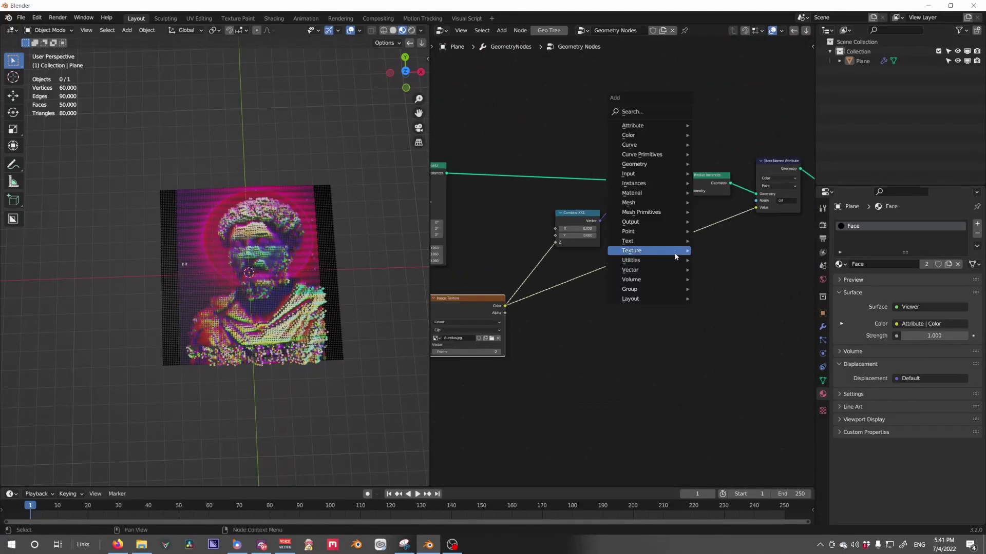
pyautogui.click(646, 126)
pyautogui.click(673, 134)
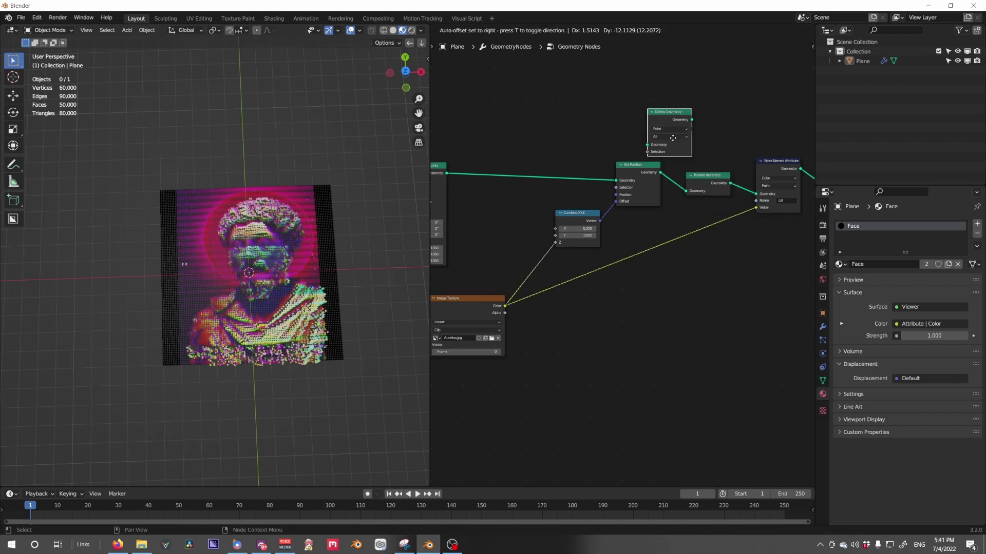
pyautogui.click(743, 190)
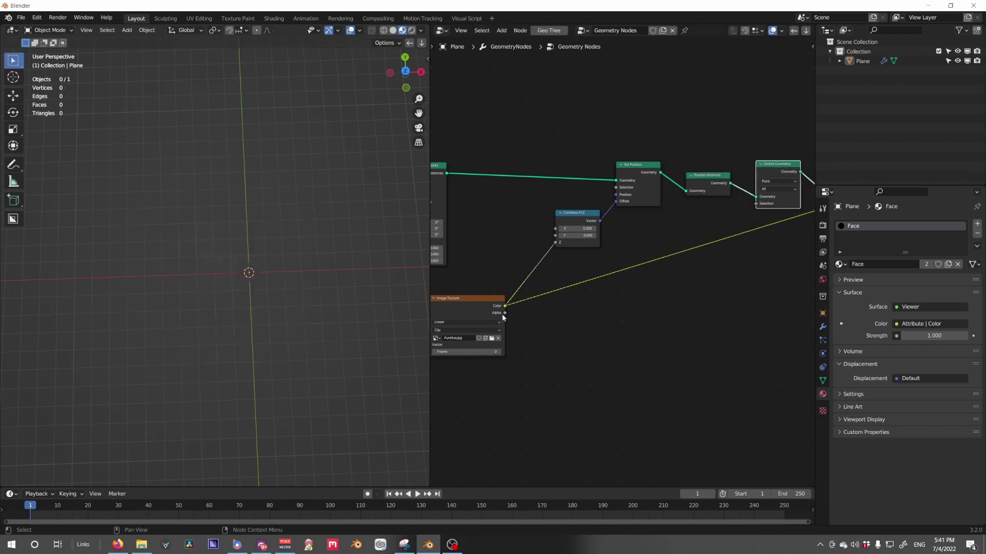
pyautogui.moveTo(713, 232); pyautogui.dragTo(756, 205)
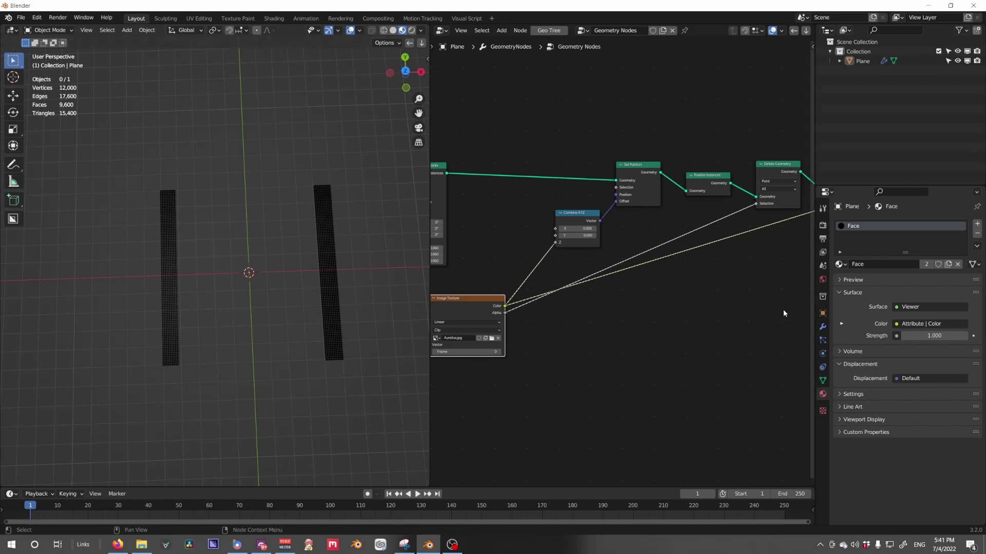
# Insert a Boolean Math node set to Not on the link from the Image Texture's Alpha to Delete Geometry's Selection, and check the relief
pyautogui.hotkey('shift', 'a')
pyautogui.moveTo(677, 402)
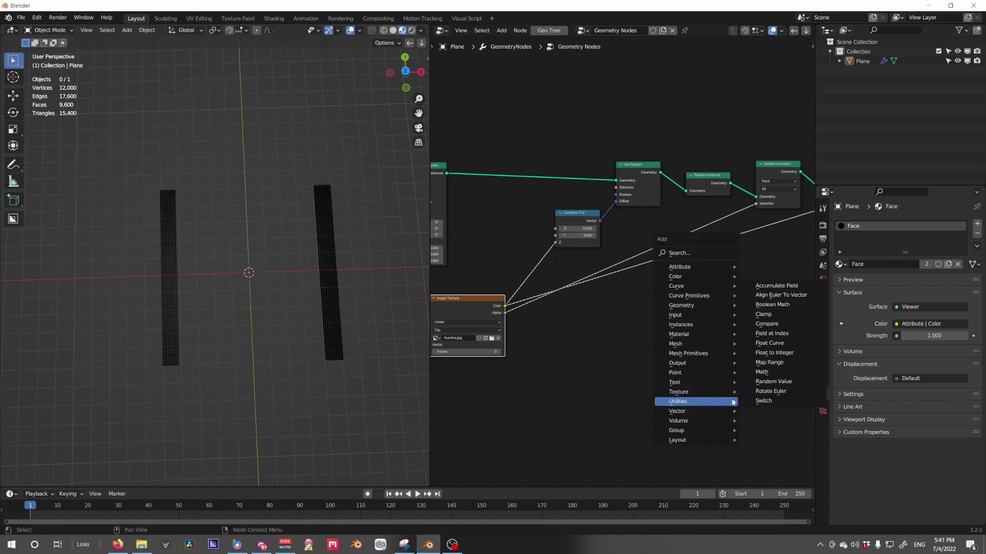
pyautogui.click(770, 315)
pyautogui.click(685, 314)
pyautogui.moveTo(685, 314); pyautogui.dragTo(660, 256)
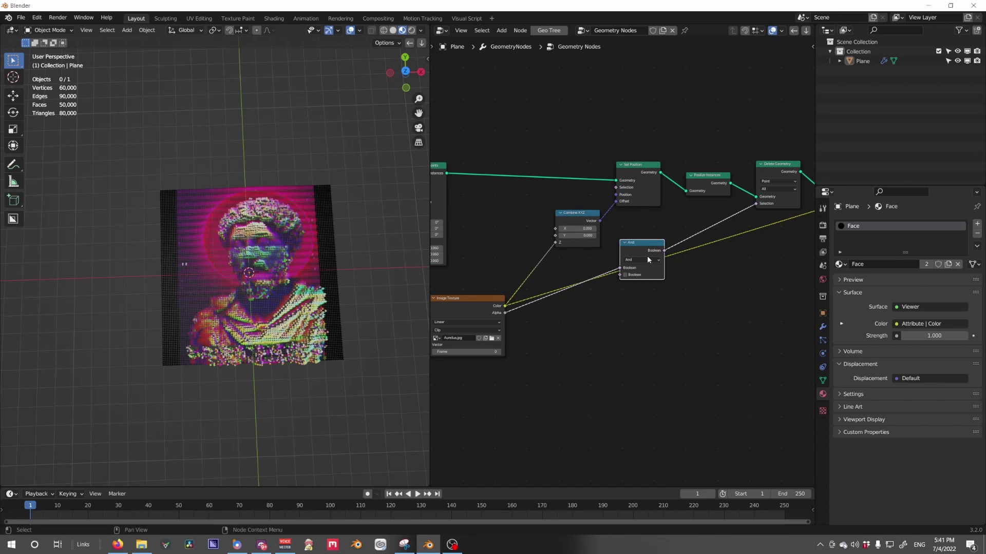
pyautogui.click(646, 284)
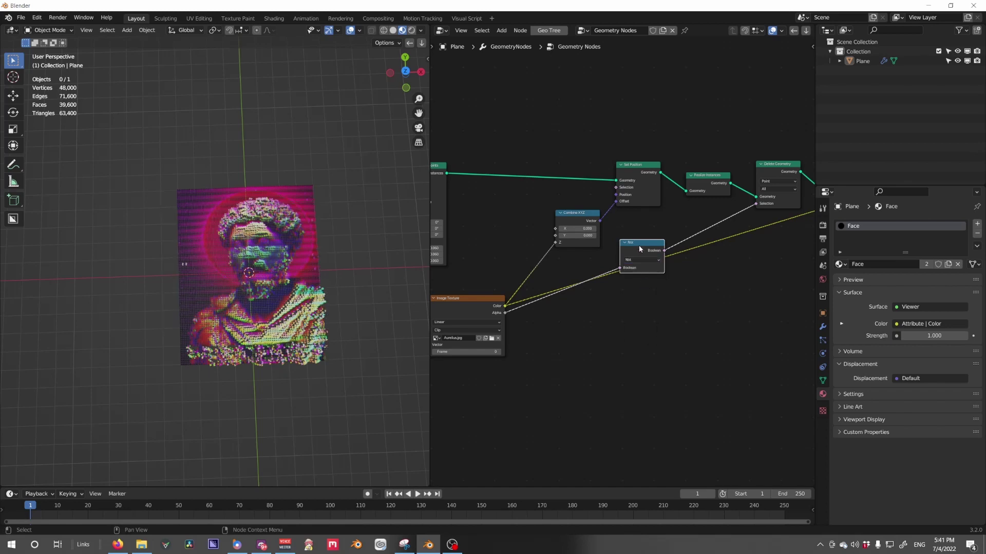
pyautogui.moveTo(638, 245); pyautogui.dragTo(636, 230)
pyautogui.moveTo(340, 323); pyautogui.dragTo(280, 249, button='middle')
pyautogui.scroll(5, 244, 316)
pyautogui.moveTo(245, 316); pyautogui.dragTo(340, 357, button='middle')
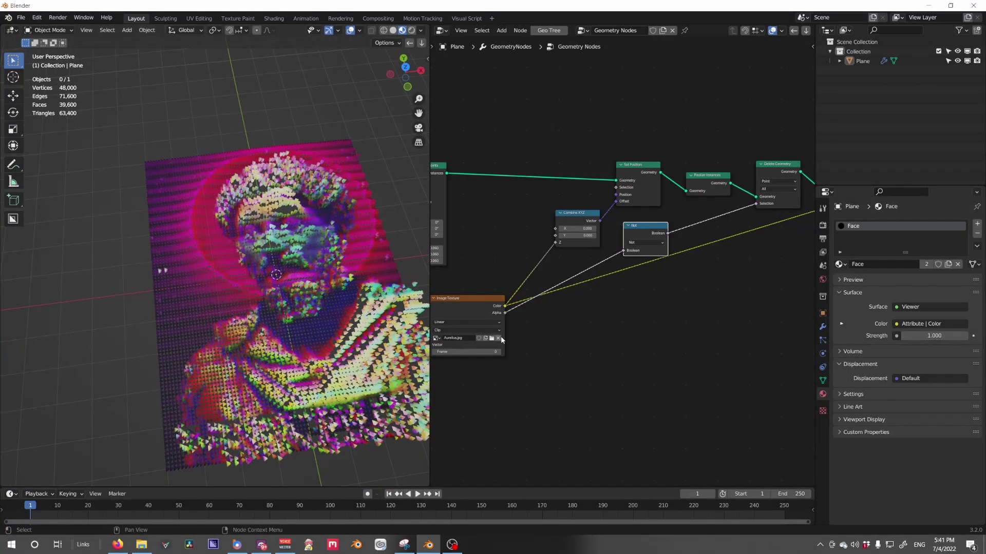
# Mute the Set Position node and inspect the flattened columns from a low angle
pyautogui.moveTo(502, 339); pyautogui.dragTo(520, 322, button='middle')
pyautogui.scroll(2, 601, 302)
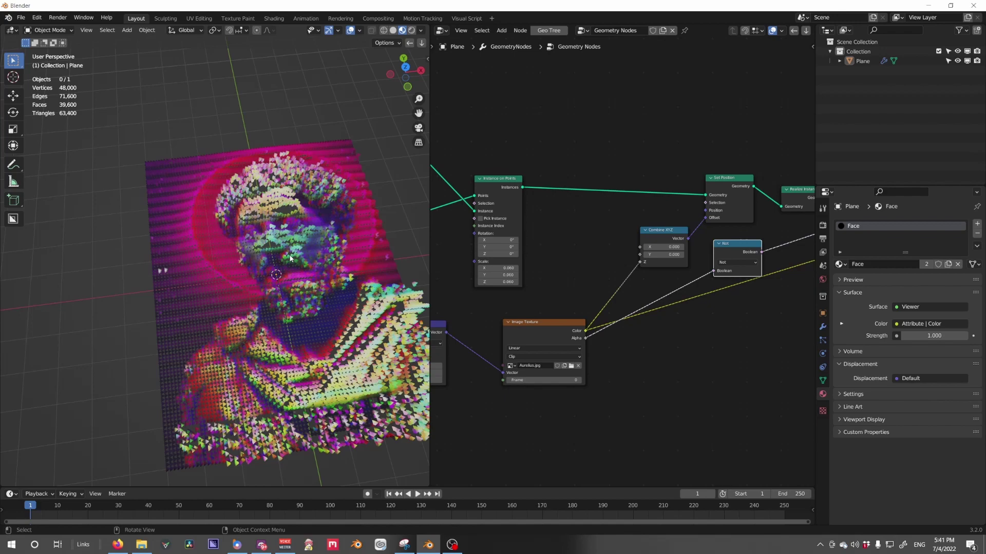
pyautogui.moveTo(290, 258); pyautogui.dragTo(263, 204, button='middle')
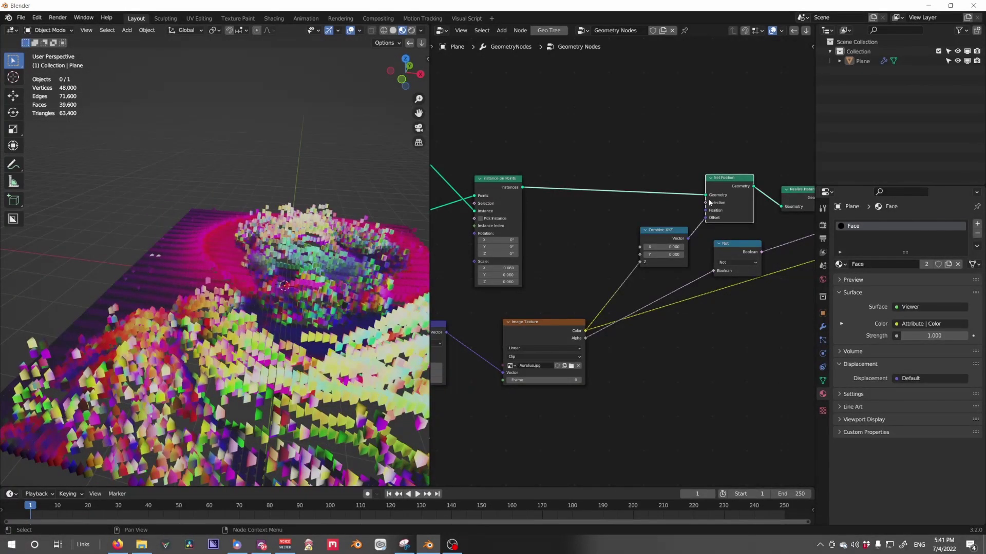
pyautogui.press('m')
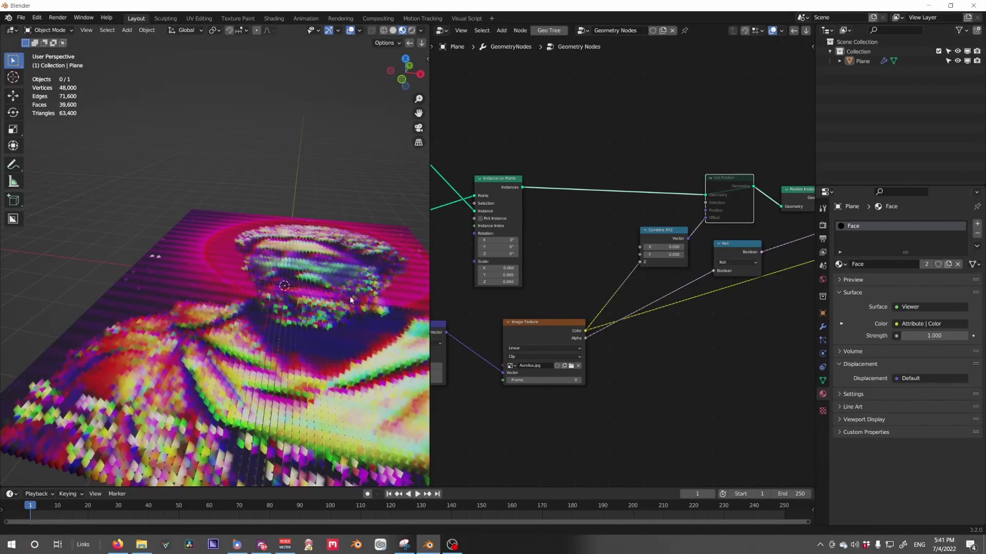
pyautogui.moveTo(350, 296); pyautogui.dragTo(301, 267, button='middle')
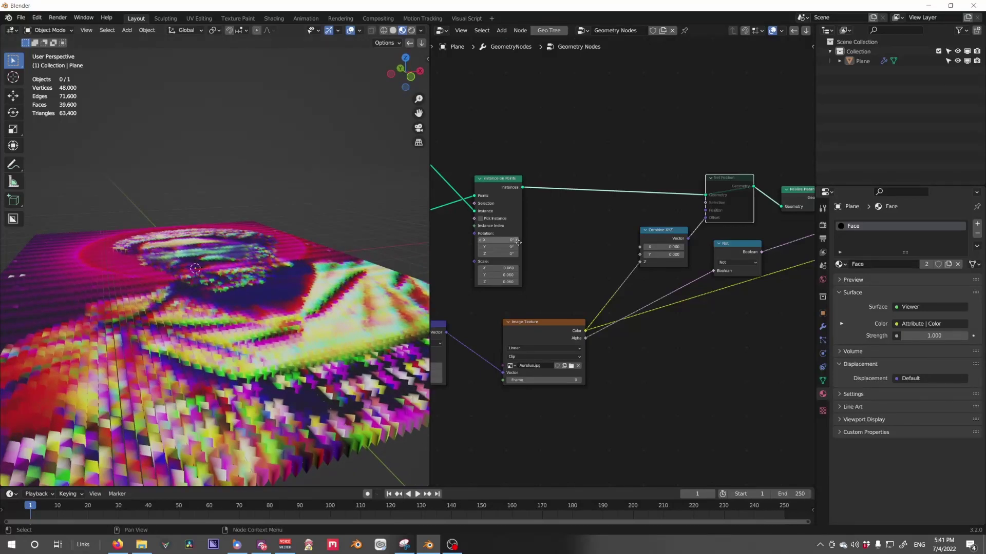
# Add an Ico Sphere node, connect its Mesh to Instance on Points' Instance input, and inspect the result
pyautogui.moveTo(518, 242); pyautogui.dragTo(684, 346, button='middle')
pyautogui.hotkey('shift', 'a')
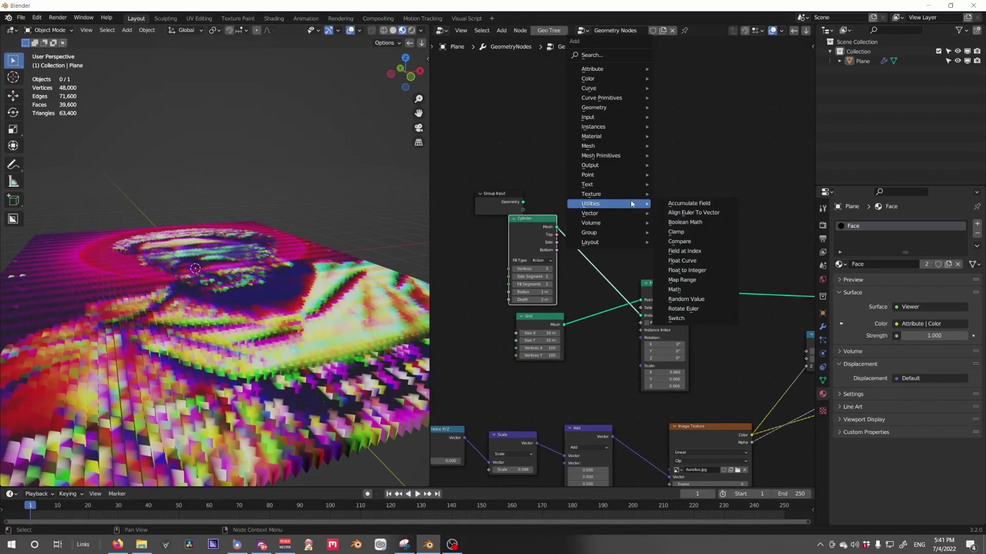
pyautogui.moveTo(631, 155)
pyautogui.click(698, 199)
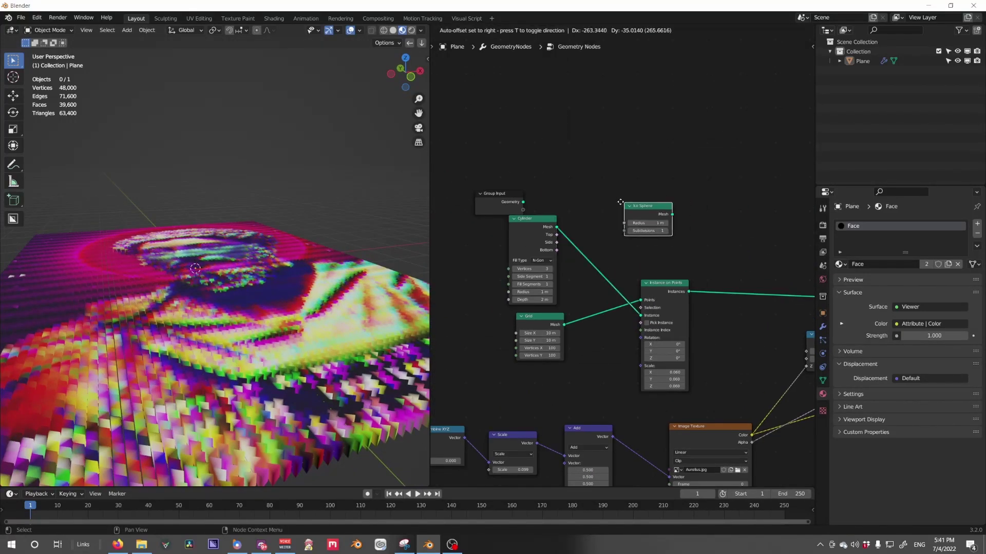
pyautogui.click(636, 200)
pyautogui.moveTo(645, 316); pyautogui.dragTo(642, 316)
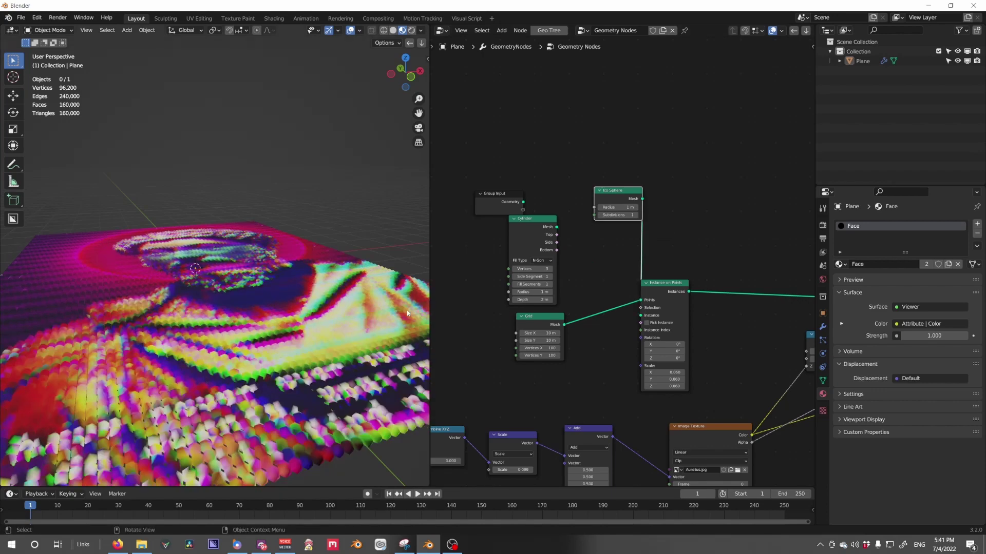
pyautogui.scroll(5, 402, 314)
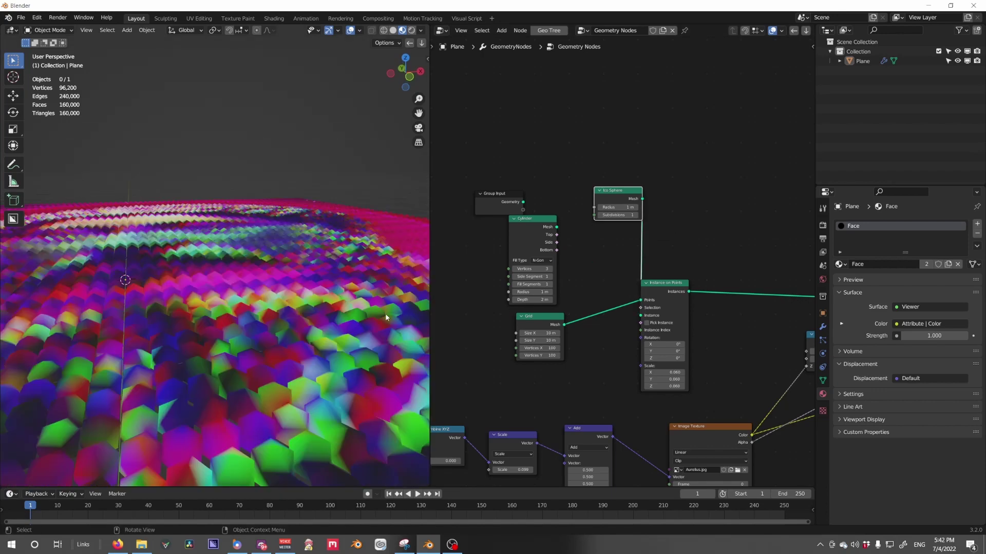
pyautogui.scroll(-6, 385, 313)
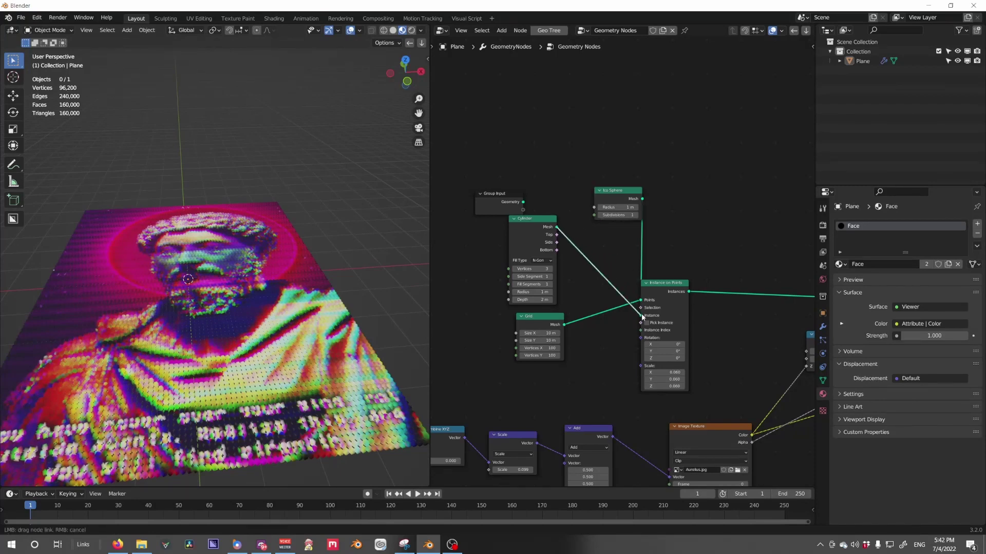
# Reconnect the Cylinder's Mesh to Instance on Points' Instance input and delete the Ico Sphere node
pyautogui.moveTo(642, 317); pyautogui.dragTo(641, 315)
pyautogui.click(616, 196)
pyautogui.press('x')
# Unmute the Set Position node
pyautogui.scroll(-4, 694, 255)
pyautogui.moveTo(715, 255); pyautogui.dragTo(599, 246, button='middle')
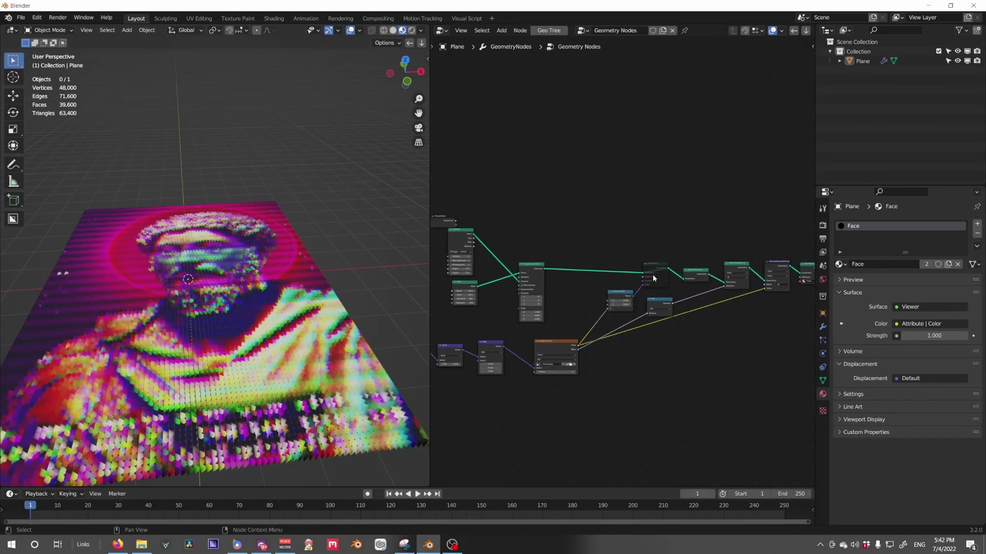
pyautogui.press('m')
pyautogui.scroll(7, 659, 293)
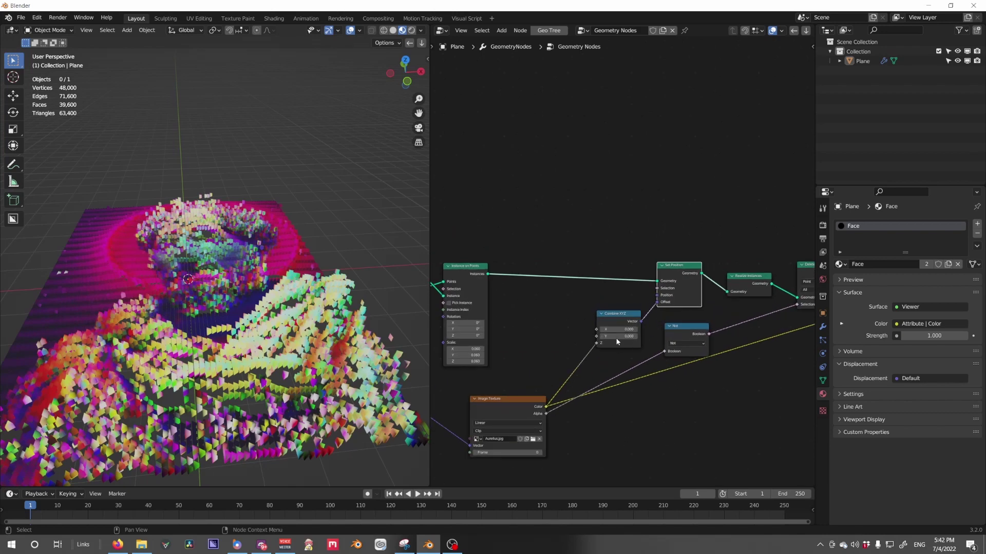
# Select the image-mapping nodes through Image Texture and move them away from Combine XYZ to make room
pyautogui.moveTo(617, 341); pyautogui.dragTo(836, 220, button='middle')
pyautogui.moveTo(722, 362); pyautogui.dragTo(361, 253)
pyautogui.scroll(-6, 645, 290)
pyautogui.moveTo(706, 337); pyautogui.dragTo(395, 265)
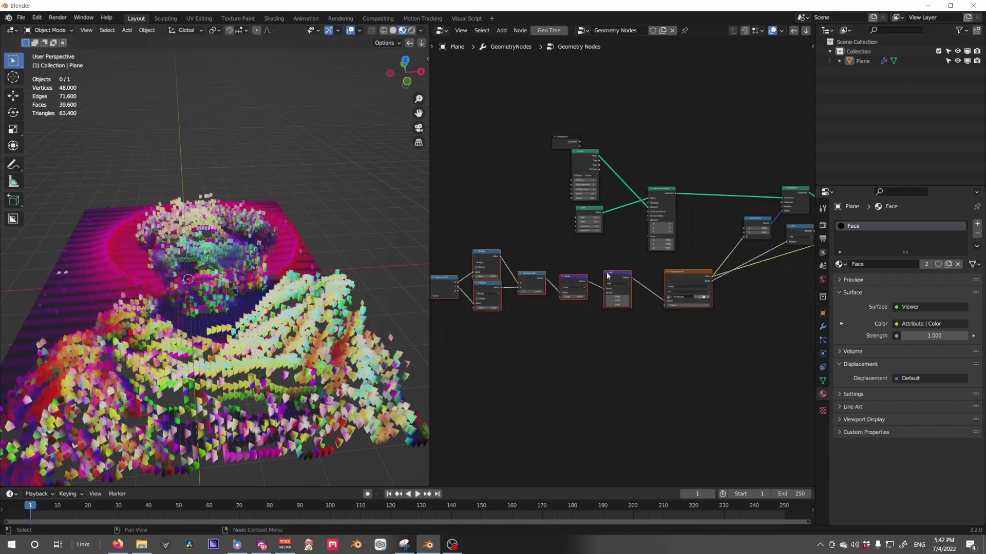
pyautogui.moveTo(607, 273); pyautogui.dragTo(551, 295)
# Insert a Math node on the link from the Image Texture's Color to the Z input of Set Position's Combine XYZ
pyautogui.moveTo(697, 245); pyautogui.dragTo(585, 251, button='middle')
pyautogui.scroll(6, 586, 251)
pyautogui.hotkey('shift', 'a')
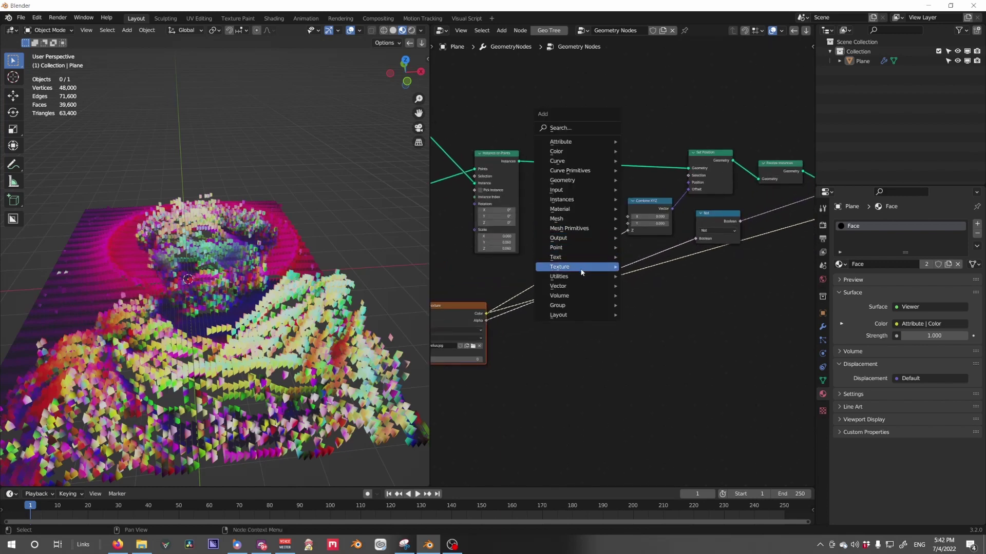
pyautogui.moveTo(590, 277)
pyautogui.click(654, 361)
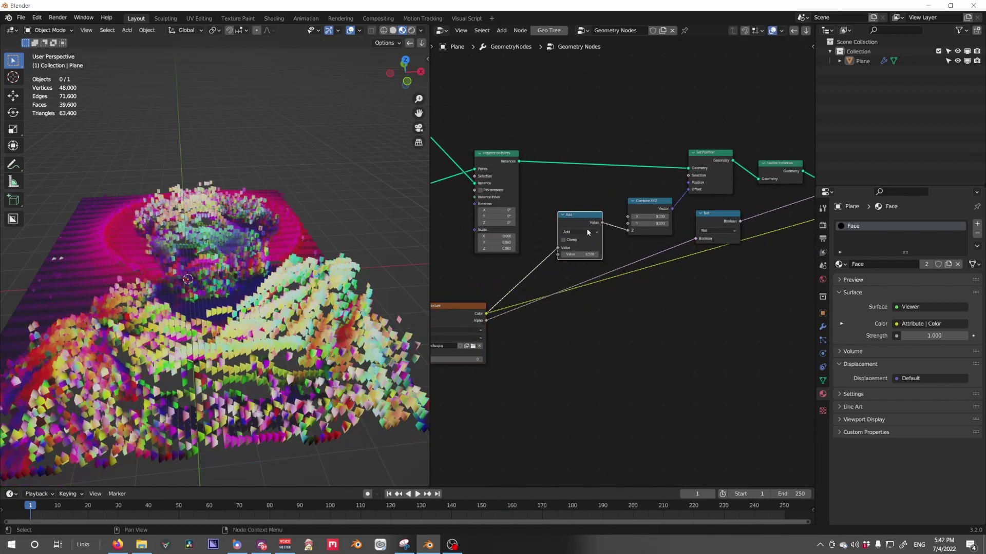
# Set the new Math node to Multiply with a value of 0.5
pyautogui.click(587, 232)
pyautogui.click(585, 232)
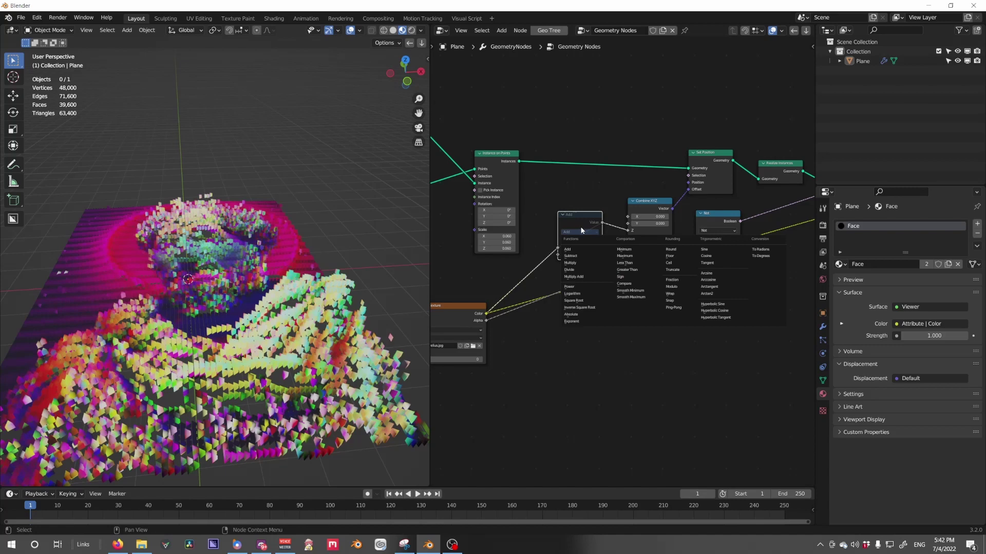
pyautogui.press('Escape')
pyautogui.press('n')
pyautogui.press('n')
pyautogui.press('b')
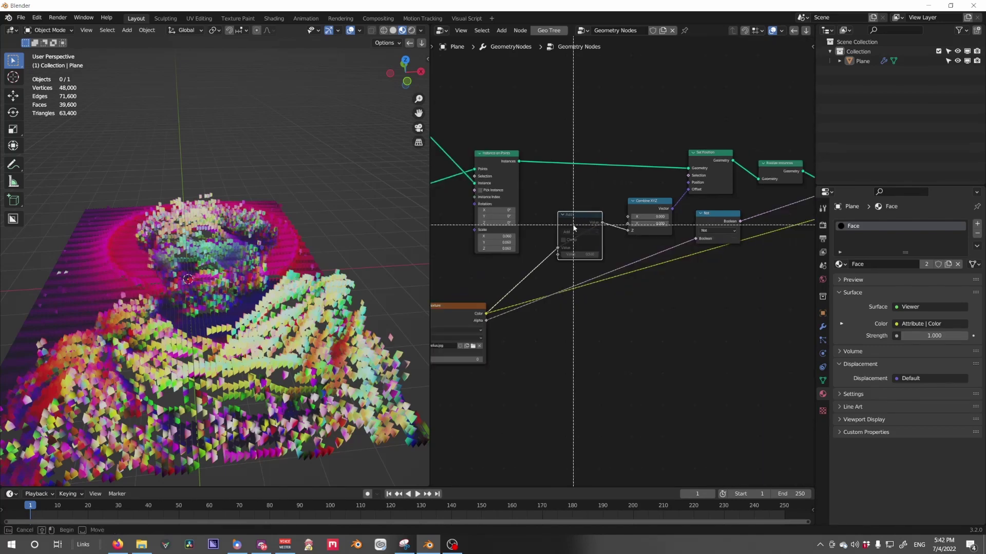
pyautogui.click(579, 232)
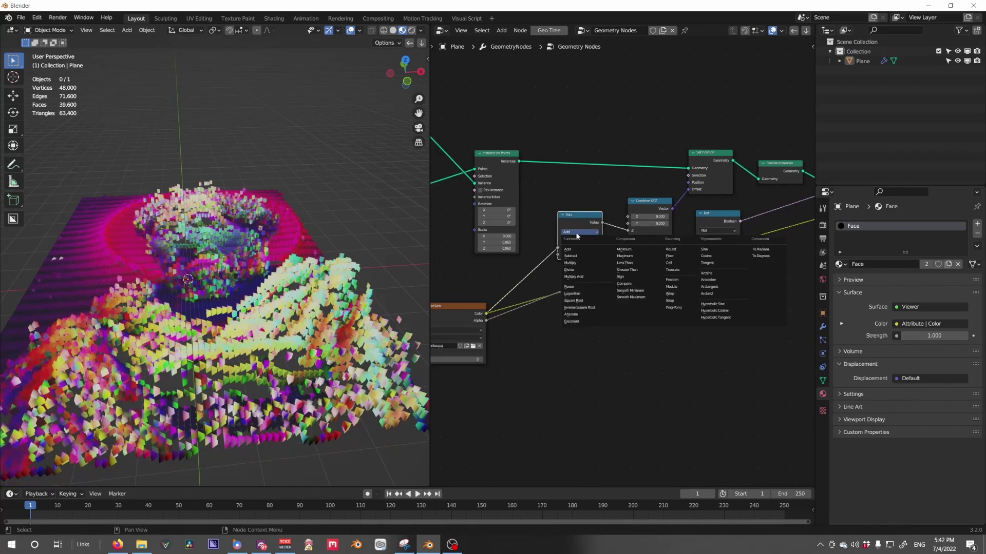
pyautogui.click(571, 252)
pyautogui.scroll(4, 622, 261)
pyautogui.moveTo(575, 252)
pyautogui.keyDown('shift'); pyautogui.mouseDown()
pyautogui.moveTo(667, 252)
pyautogui.moveTo(562, 252)
pyautogui.moveTo(574, 252)
pyautogui.mouseUp(); pyautogui.keyUp('shift')
# Insert a Map Range node between the Image Texture's Color and the Multiply node, and set its interpolation to Smoother Step
pyautogui.moveTo(537, 242); pyautogui.dragTo(655, 212, button='middle')
pyautogui.hotkey('shift', 'a')
pyautogui.moveTo(657, 210)
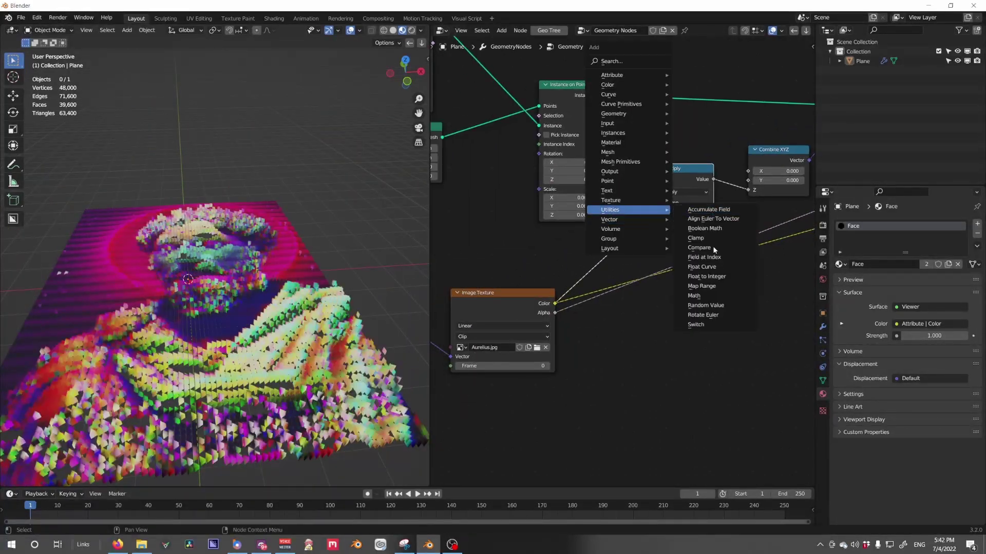
pyautogui.click(715, 290)
pyautogui.click(641, 216)
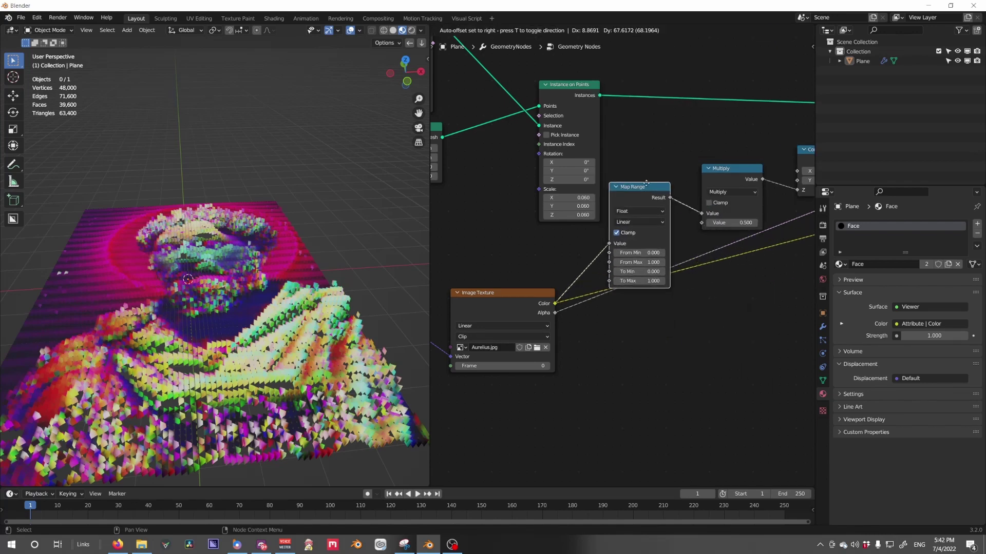
pyautogui.click(642, 201)
pyautogui.click(649, 238)
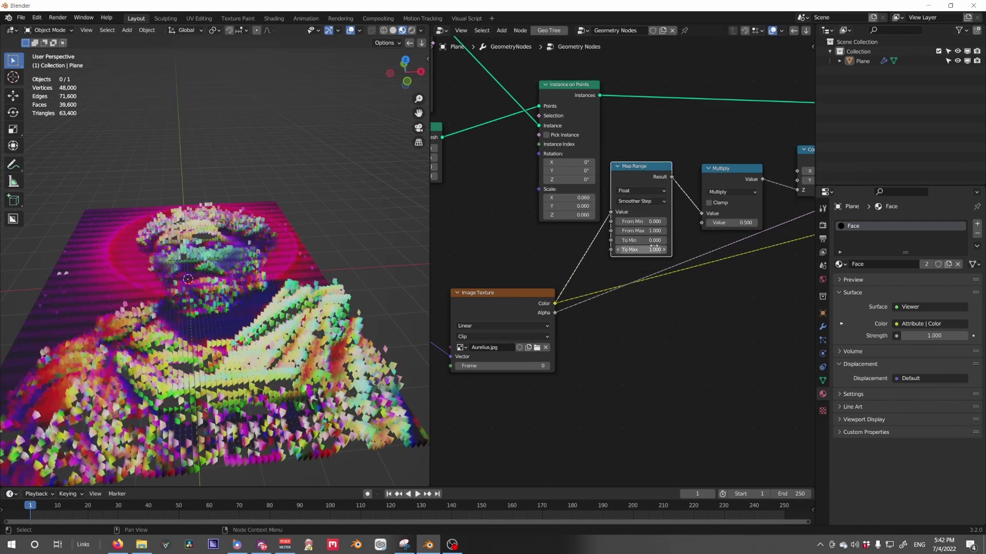
# Set the Map Range node's From Max to 0.31 and check the relief from the top view
pyautogui.keyDown('shift'); pyautogui.moveTo(648, 240); pyautogui.dragTo(614, 230); pyautogui.keyUp('shift')
pyautogui.moveTo(388, 267); pyautogui.dragTo(285, 303, button='middle')
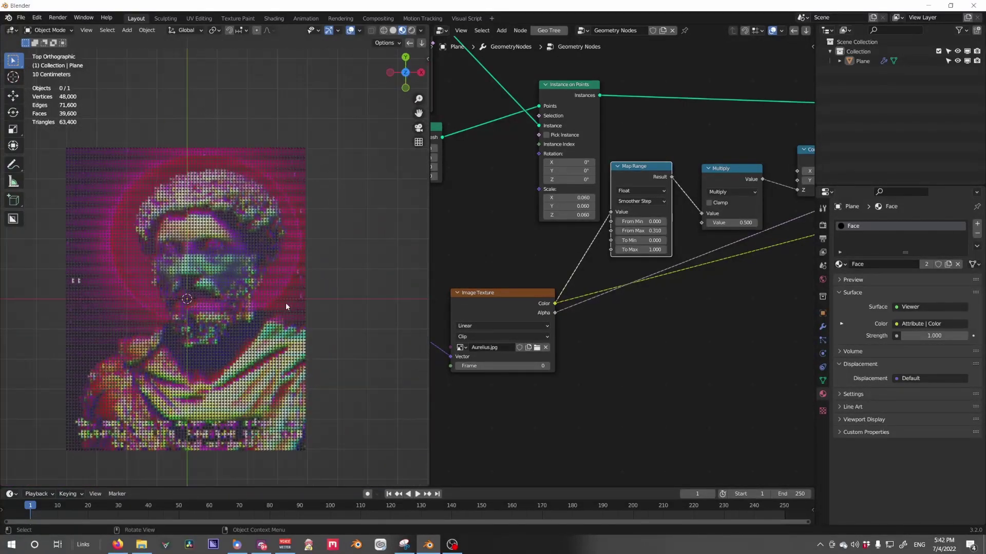
pyautogui.moveTo(334, 151); pyautogui.dragTo(357, 210, button='middle')
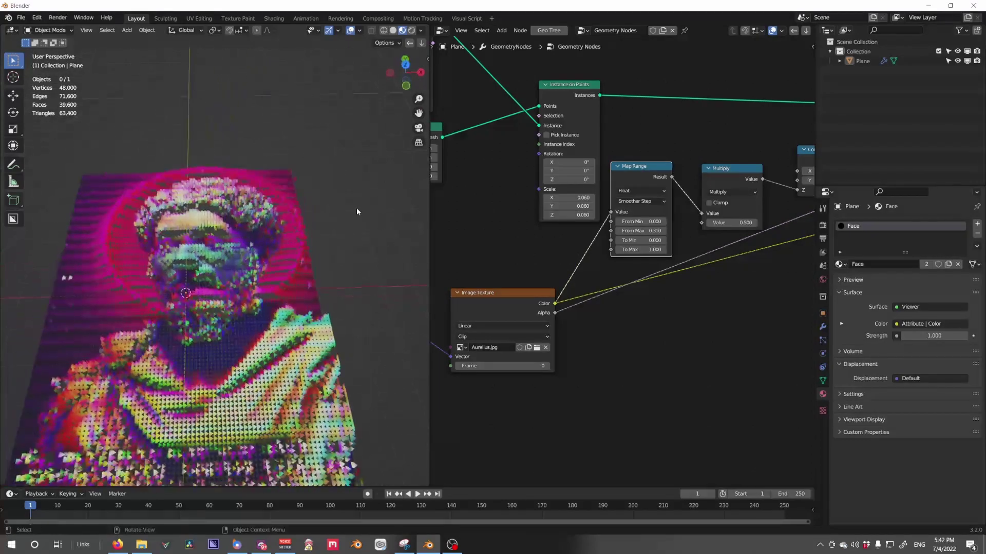
pyautogui.press('KP_7')
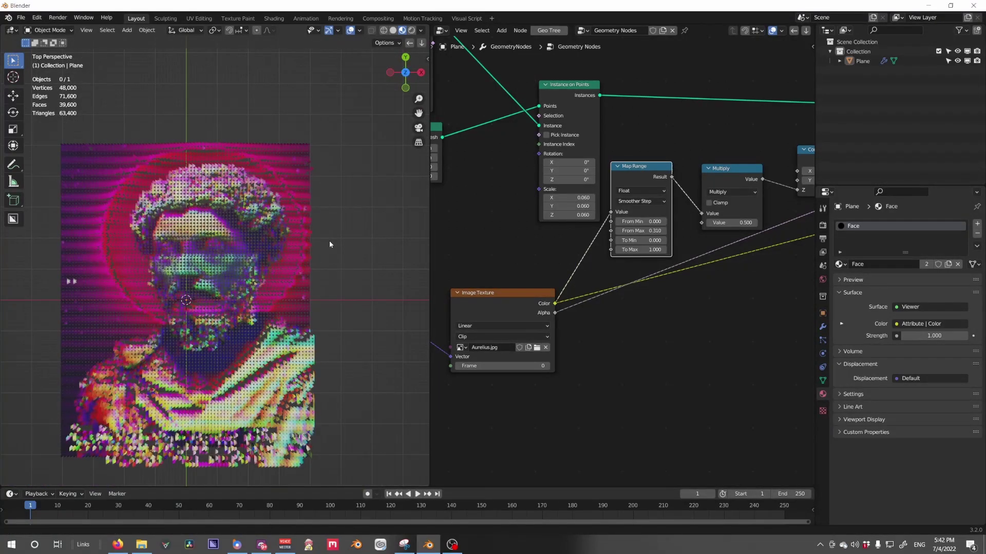
pyautogui.keyDown('shift'); pyautogui.moveTo(328, 241); pyautogui.dragTo(352, 232, button='middle'); pyautogui.keyUp('shift')
pyautogui.moveTo(731, 223); pyautogui.dragTo(705, 223)
pyautogui.hotkey('ctrl', 'z')
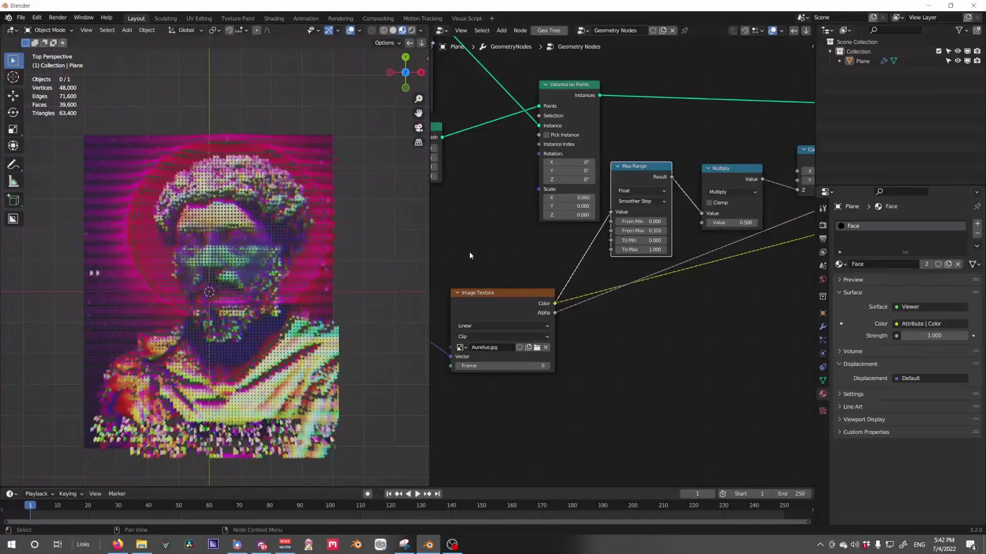
# Set the Cylinder node's Depth to 3.15 m and check the relief from the top view
pyautogui.moveTo(730, 253); pyautogui.dragTo(780, 309, button='middle')
pyautogui.moveTo(576, 245); pyautogui.dragTo(662, 304, button='middle')
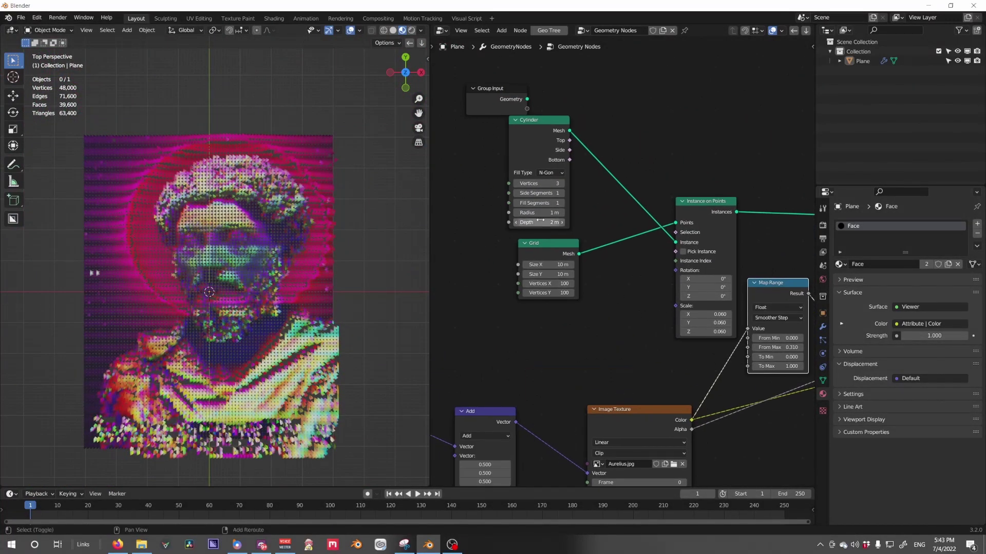
pyautogui.moveTo(290, 287); pyautogui.dragTo(251, 287, button='middle')
pyautogui.press('KP_7')
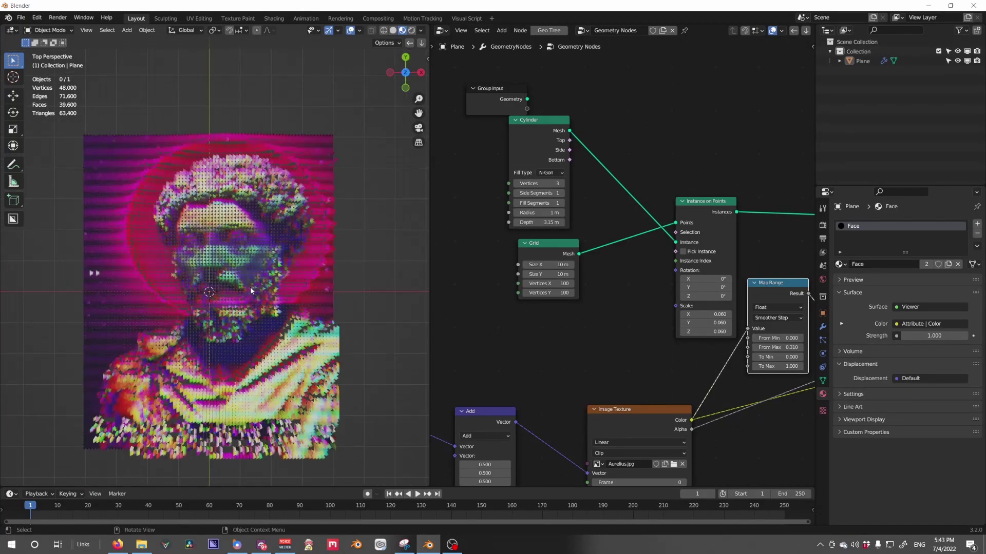
# Set the displacement Multiply node's value to 4.65 and compare the relief in orthographic and perspective top views
pyautogui.moveTo(778, 359); pyautogui.dragTo(671, 345, button='middle')
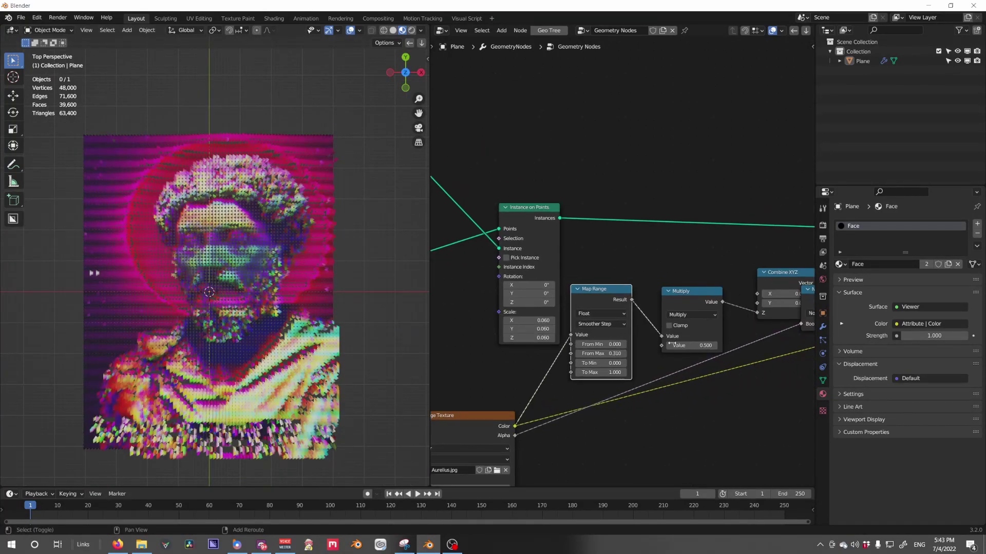
pyautogui.moveTo(692, 345); pyautogui.dragTo(650, 350)
pyautogui.press('KP_5')
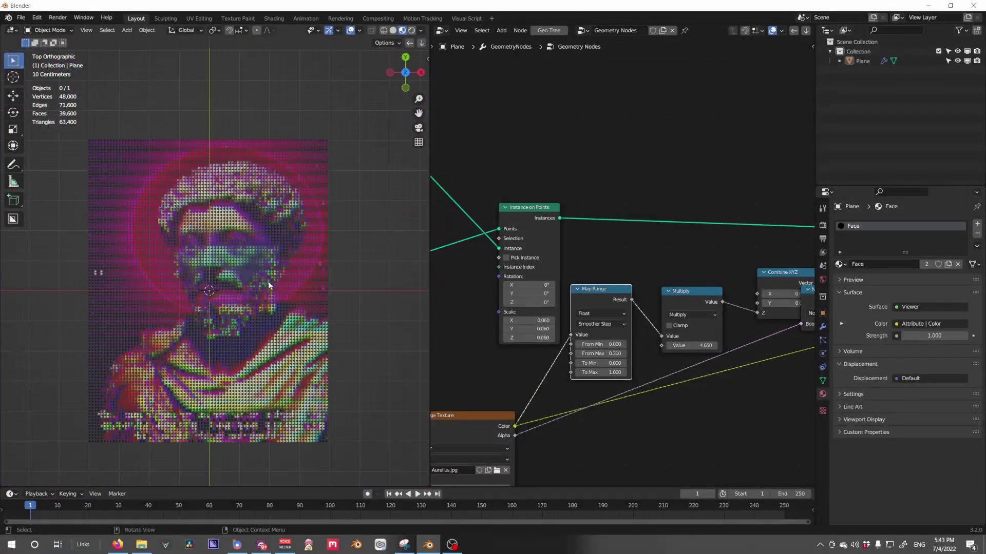
pyautogui.press('KP_5')
# Set the displacement Multiply node's value to 0.26 and inspect the column heights at an angle
pyautogui.moveTo(271, 282); pyautogui.dragTo(321, 167, button='middle')
pyautogui.keyDown('shift'); pyautogui.moveTo(707, 345); pyautogui.dragTo(672, 345); pyautogui.keyUp('shift')
pyautogui.scroll(-4, 309, 272)
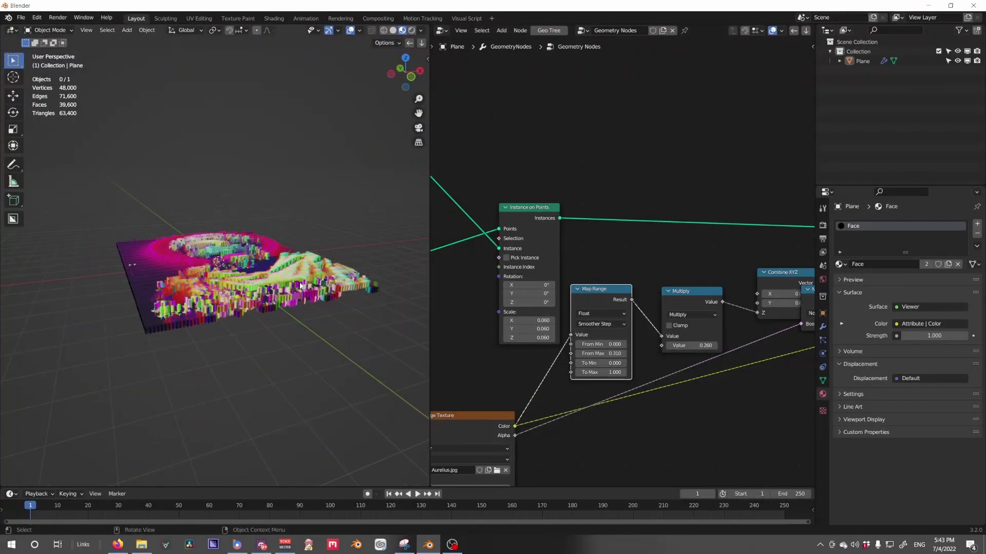
pyautogui.moveTo(309, 272); pyautogui.dragTo(324, 341, button='middle')
pyautogui.scroll(5, 309, 305)
pyautogui.scroll(-1, 323, 343)
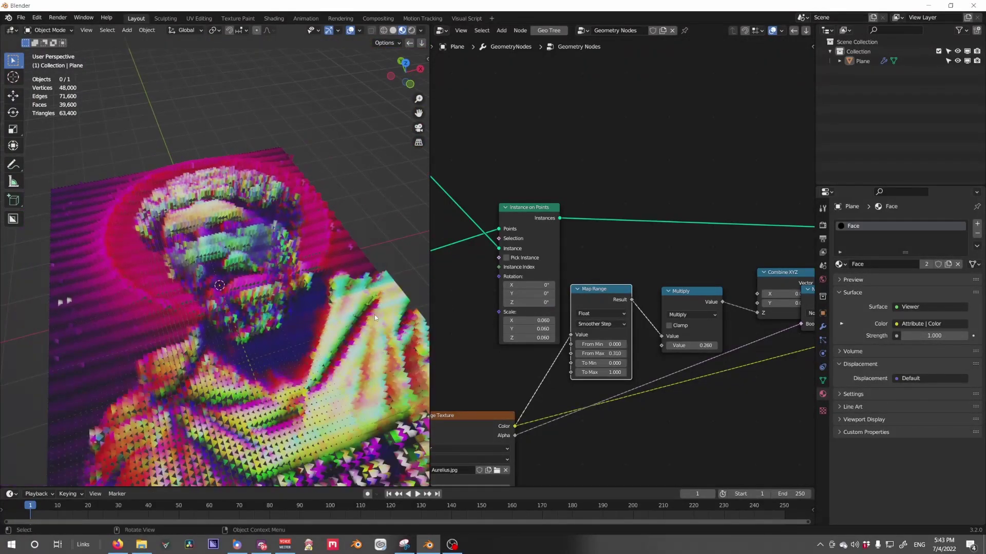
# Examine the displacement section of the node tree and the portrait relief from low and high angles
pyautogui.scroll(-7, 572, 400)
pyautogui.scroll(7, 726, 352)
pyautogui.moveTo(572, 400); pyautogui.dragTo(495, 363, button='middle')
pyautogui.scroll(-8, 630, 337)
pyautogui.scroll(-1, 630, 334)
pyautogui.moveTo(701, 292); pyautogui.dragTo(804, 293, button='middle')
pyautogui.moveTo(311, 327); pyautogui.dragTo(366, 274, button='middle')
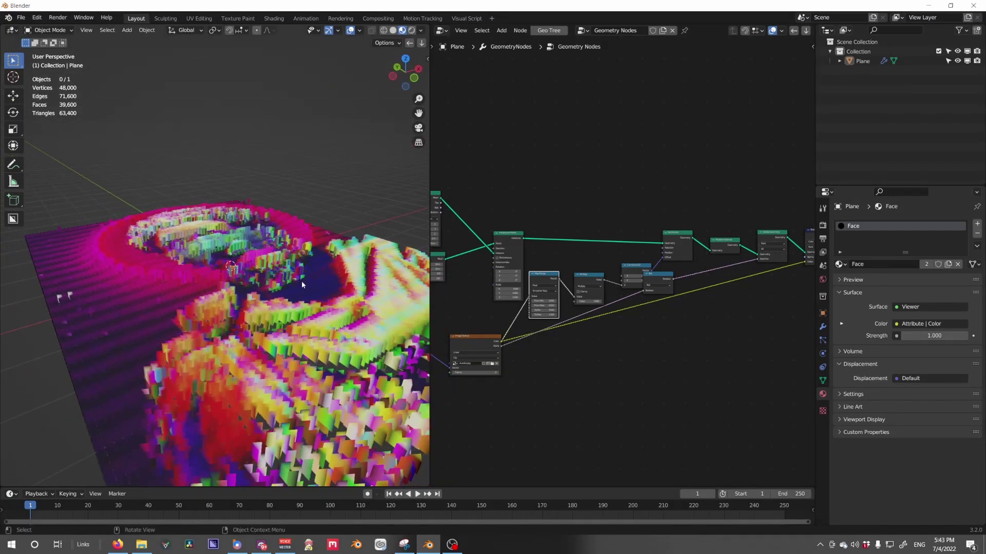
pyautogui.moveTo(301, 282)
pyautogui.mouseDown(button='middle')
pyautogui.moveTo(230, 307)
pyautogui.moveTo(287, 288)
pyautogui.mouseUp(button='middle')
pyautogui.scroll(3, 564, 322)
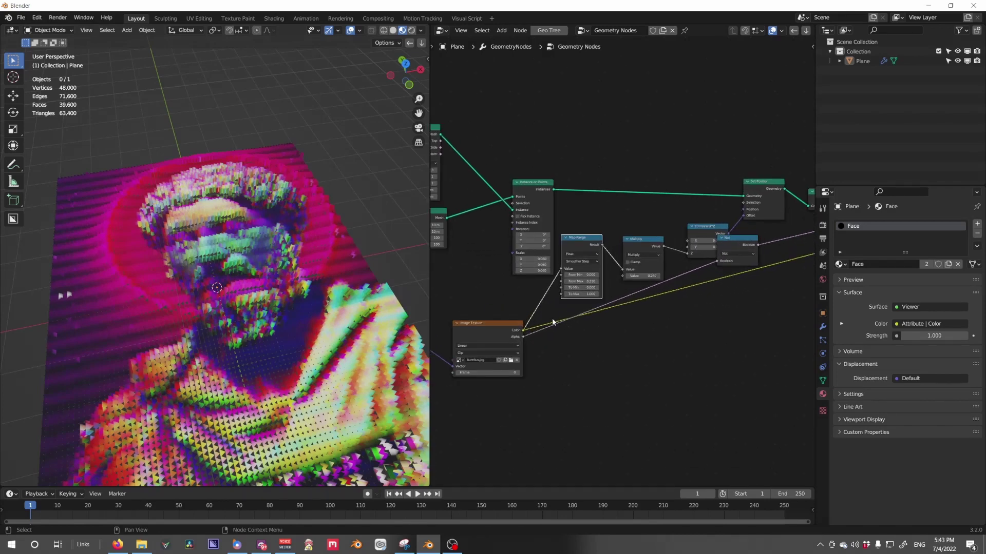
# Replace the Image Texture's picture with the blue-toned bust PNG from the Grim folder and inspect its relief
pyautogui.moveTo(547, 324); pyautogui.dragTo(708, 261, button='middle')
pyautogui.scroll(5, 708, 262)
pyautogui.click(663, 307)
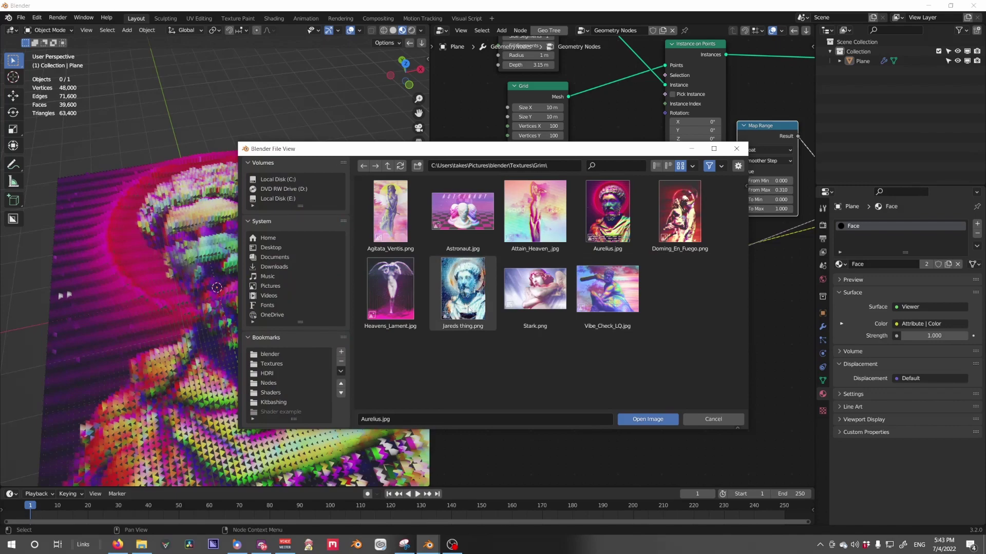
pyautogui.doubleClick(469, 310)
pyautogui.moveTo(362, 335); pyautogui.dragTo(409, 297, button='middle')
# Replace the Image Texture's picture with Doming_En_Fuego.png and view the whole relief
pyautogui.click(663, 307)
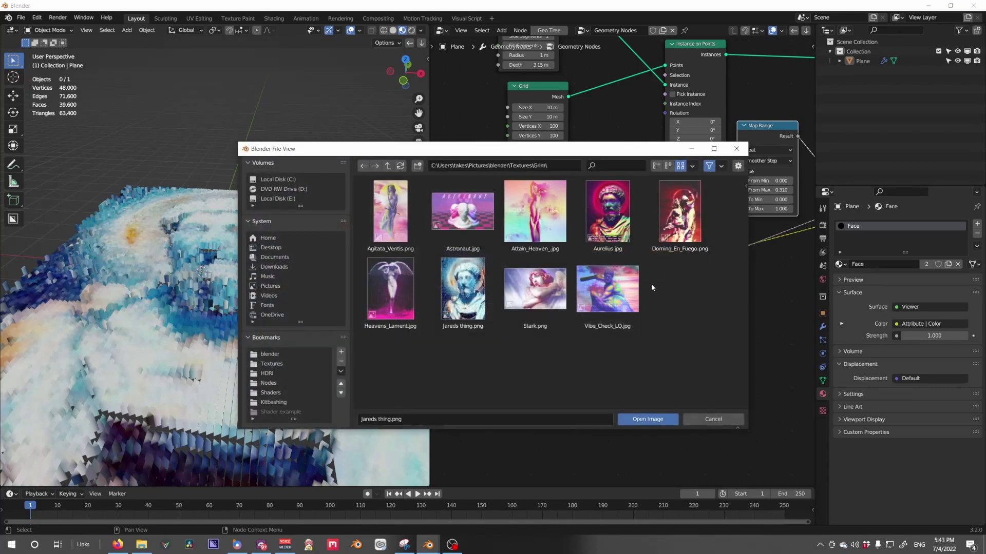
pyautogui.doubleClick(670, 215)
pyautogui.moveTo(325, 340); pyautogui.dragTo(336, 389, button='middle')
pyautogui.scroll(-5, 334, 388)
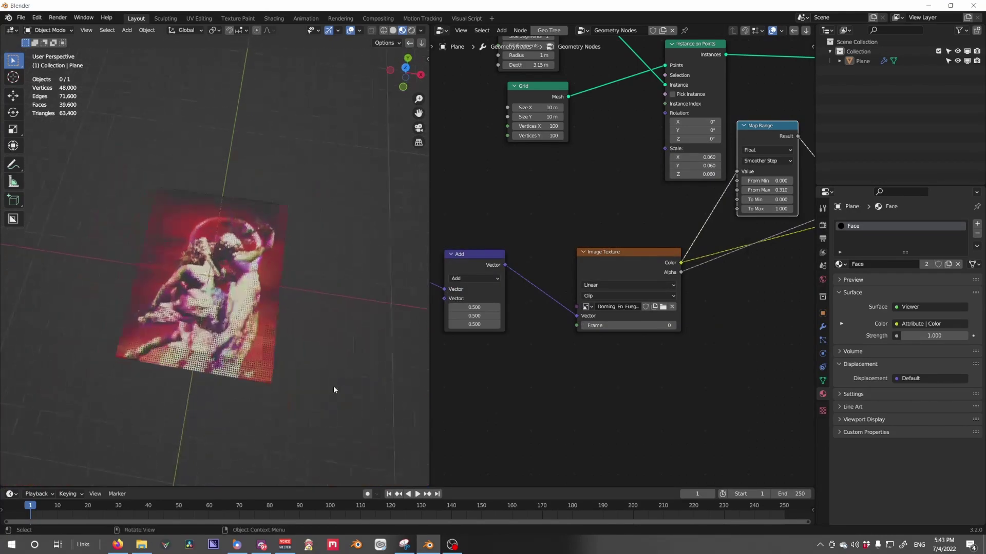
pyautogui.scroll(3, 335, 389)
# Set the Multiply node feeding the X input of the mapping's Combine XYZ to 1.37
pyautogui.moveTo(531, 350); pyautogui.dragTo(630, 354, button='middle')
pyautogui.moveTo(548, 348); pyautogui.dragTo(641, 359, button='middle')
pyautogui.scroll(3, 528, 343)
pyautogui.keyDown('ctrl'); pyautogui.hscroll(-5, 528, 337); pyautogui.keyUp('ctrl')
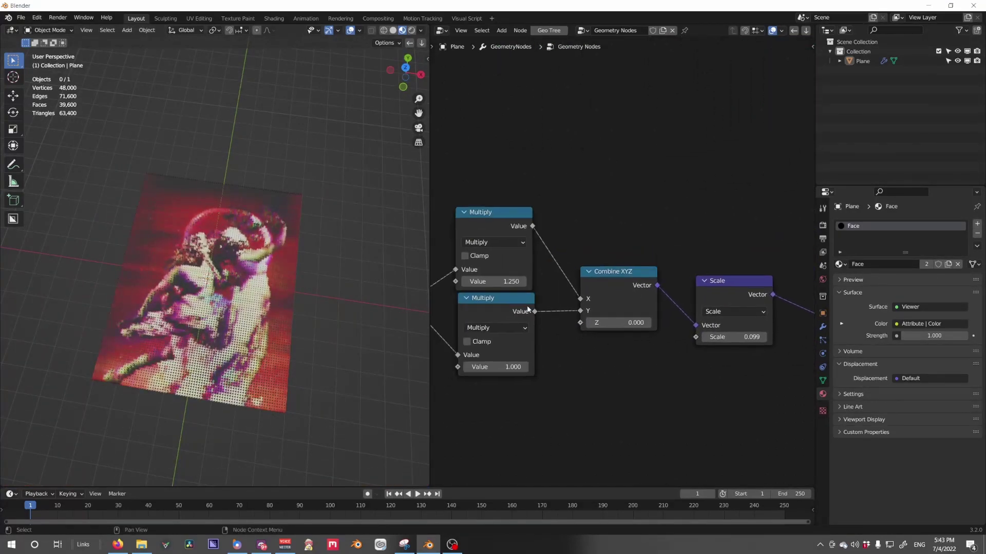
pyautogui.moveTo(500, 282); pyautogui.dragTo(509, 281)
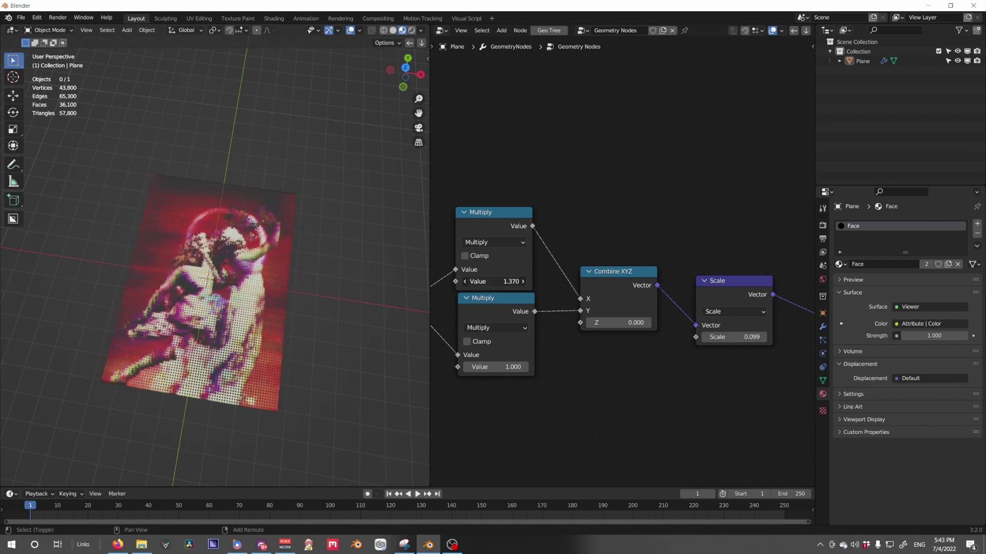
# Replace the Image Texture's picture with Attain_Heaven_.jpg
pyautogui.moveTo(684, 324); pyautogui.dragTo(684, 325, button='middle')
pyautogui.moveTo(620, 337); pyautogui.dragTo(433, 308, button='middle')
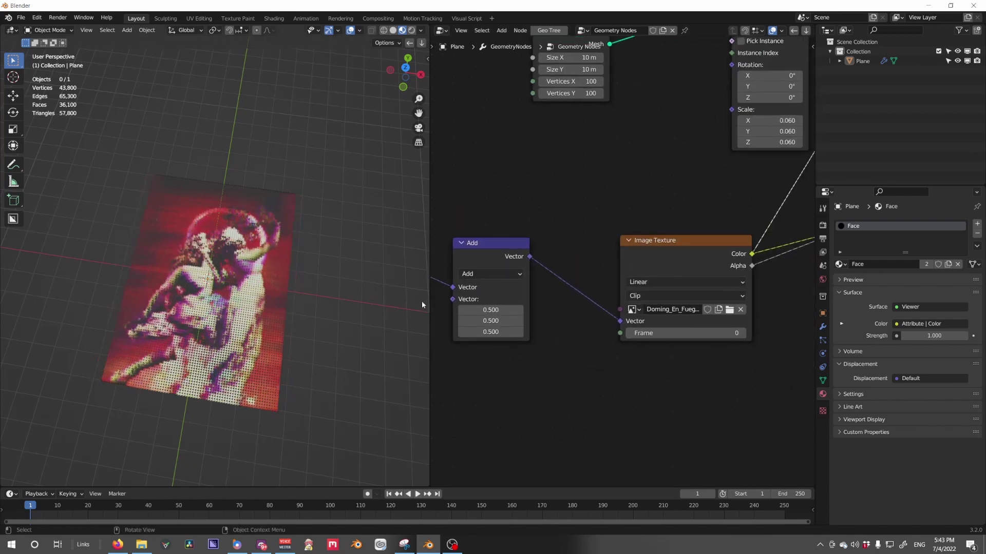
pyautogui.click(730, 309)
pyautogui.doubleClick(392, 211)
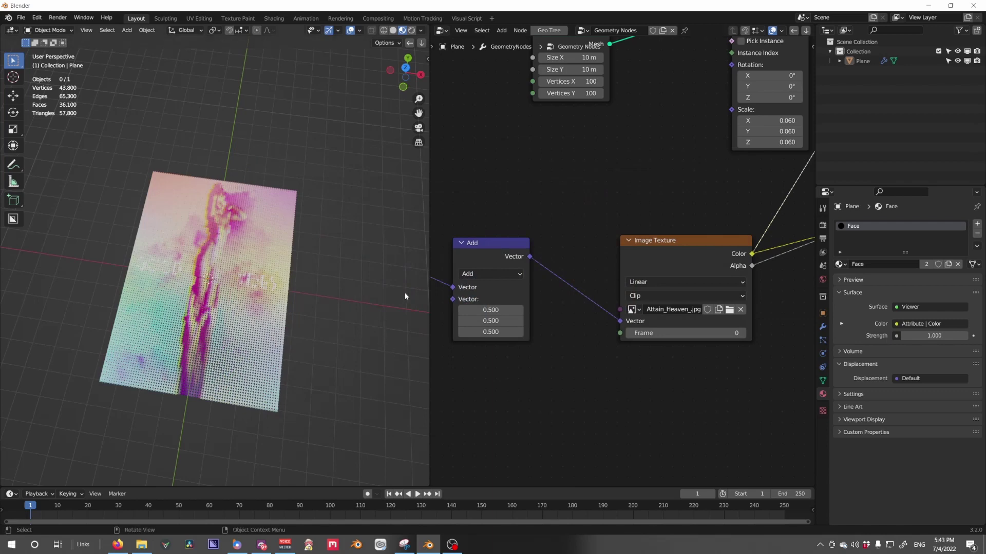
# Set the mapping's X Multiply value to 1 for the square image and inspect the relief from a low angle
pyautogui.moveTo(501, 299); pyautogui.dragTo(721, 305, button='middle')
pyautogui.moveTo(518, 323); pyautogui.dragTo(736, 327, button='middle')
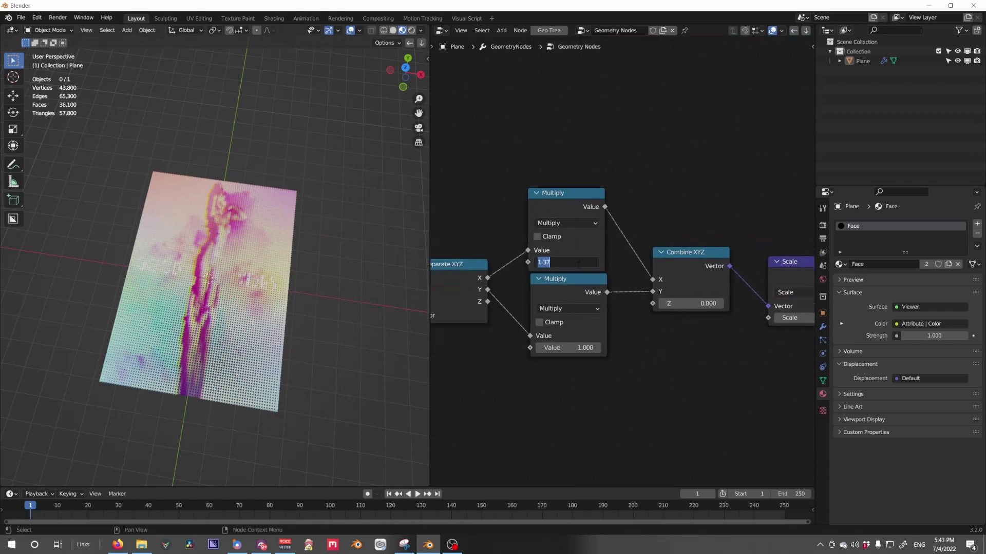
pyautogui.write('1')
pyautogui.press('Return')
pyautogui.moveTo(301, 294); pyautogui.dragTo(319, 236, button='middle')
pyautogui.scroll(4, 319, 236)
pyautogui.scroll(1, 620, 274)
# Set the displacement Multiply node's value to 0.56
pyautogui.moveTo(620, 274); pyautogui.dragTo(634, 352, button='middle')
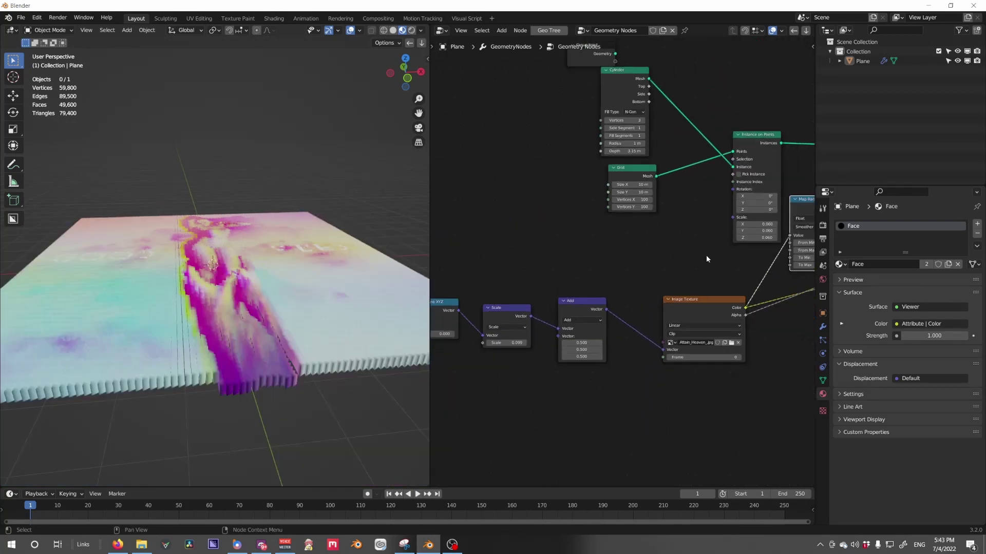
pyautogui.moveTo(706, 254); pyautogui.dragTo(563, 327, button='middle')
pyautogui.scroll(2, 563, 326)
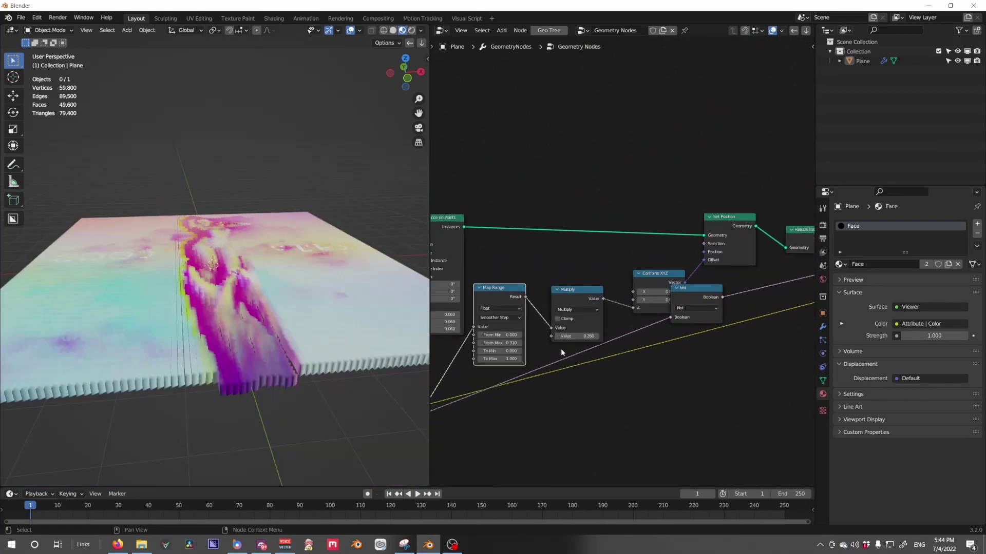
pyautogui.moveTo(574, 336); pyautogui.dragTo(596, 336)
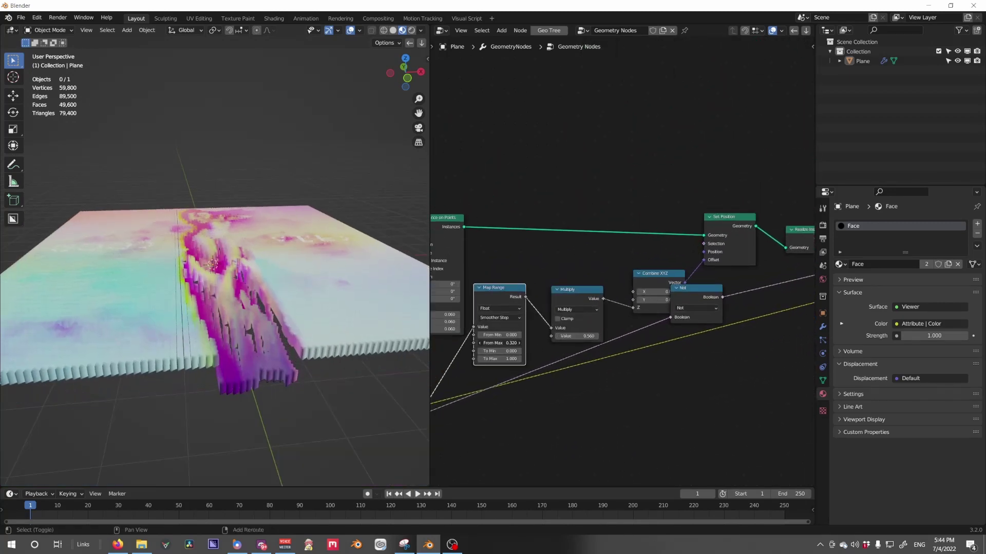
# Set the Map Range node's From Max to 0.65 and To Min to -0.21, checking the relief from several angles
pyautogui.moveTo(500, 343); pyautogui.dragTo(478, 351)
pyautogui.moveTo(226, 329); pyautogui.dragTo(230, 307, button='middle')
pyautogui.press('KP_7')
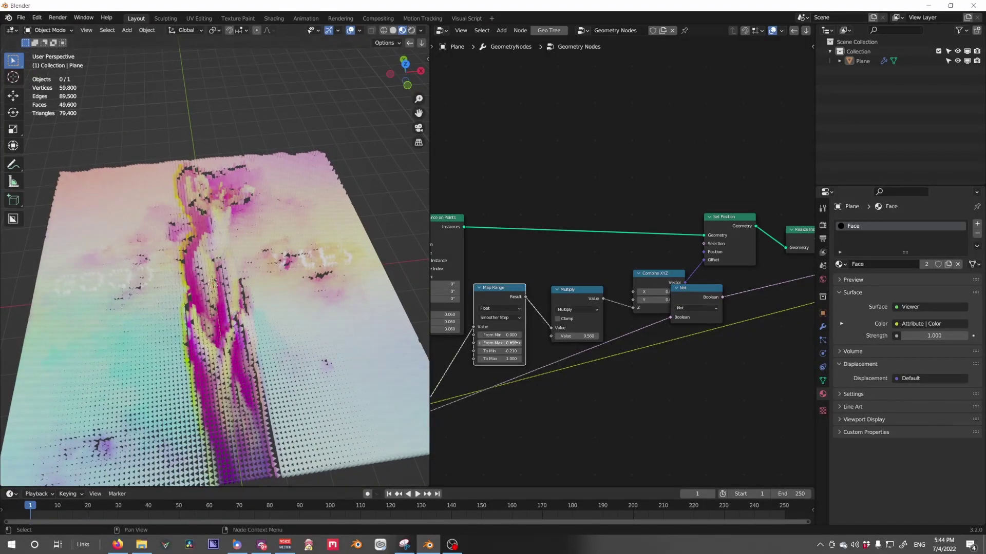
pyautogui.moveTo(331, 311); pyautogui.dragTo(337, 286, button='middle')
pyautogui.scroll(-4, 297, 319)
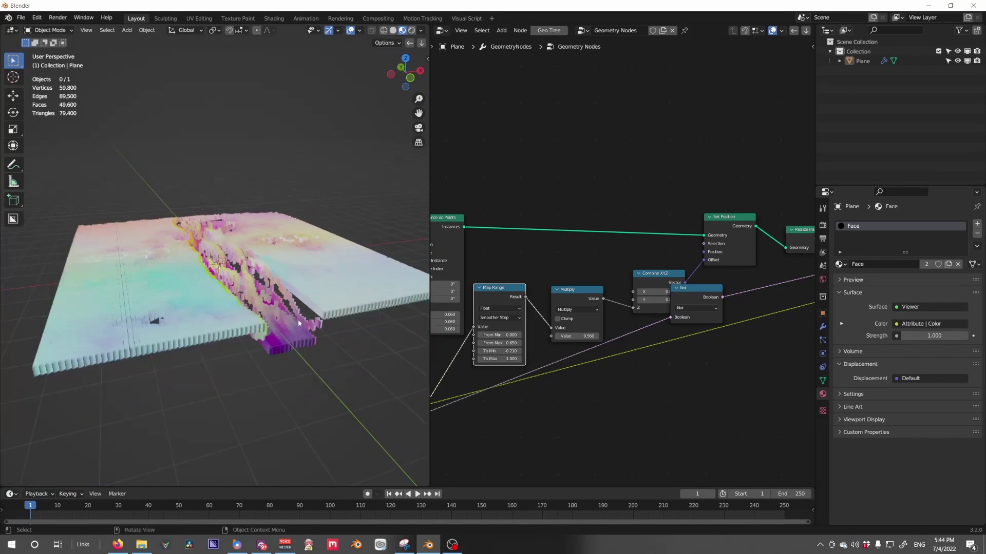
# Try a From Max of 0.25 on the Map Range node, undo it, and view the relief from above
pyautogui.moveTo(497, 343); pyautogui.dragTo(548, 343)
pyautogui.hotkey('ctrl', 'z')
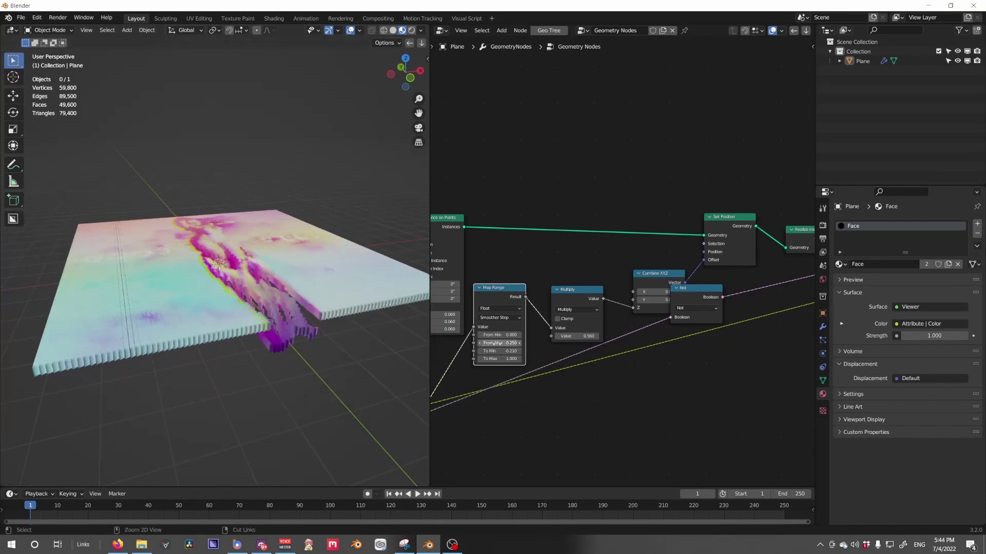
pyautogui.moveTo(325, 321)
pyautogui.mouseDown(button='middle')
pyautogui.moveTo(321, 358)
pyautogui.moveTo(340, 326)
pyautogui.mouseUp(button='middle')
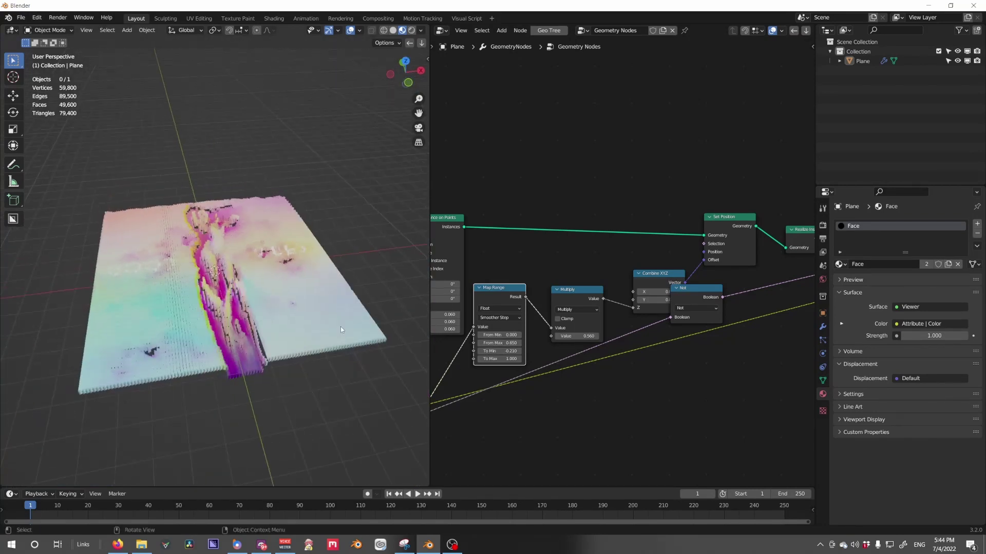